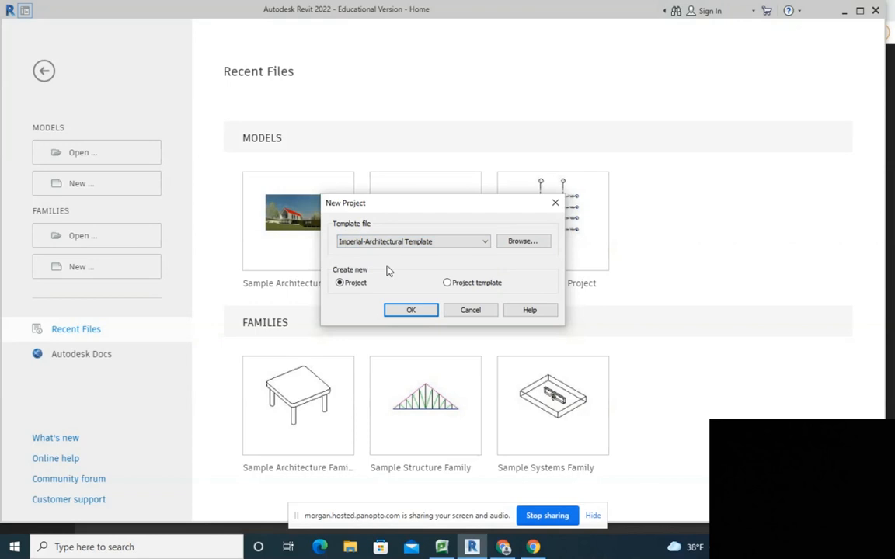
- Create a project from the Imperial-Architectural Template and start a Level 1 floor boundary with a 30' horizontal line as its north side
click(411, 310)
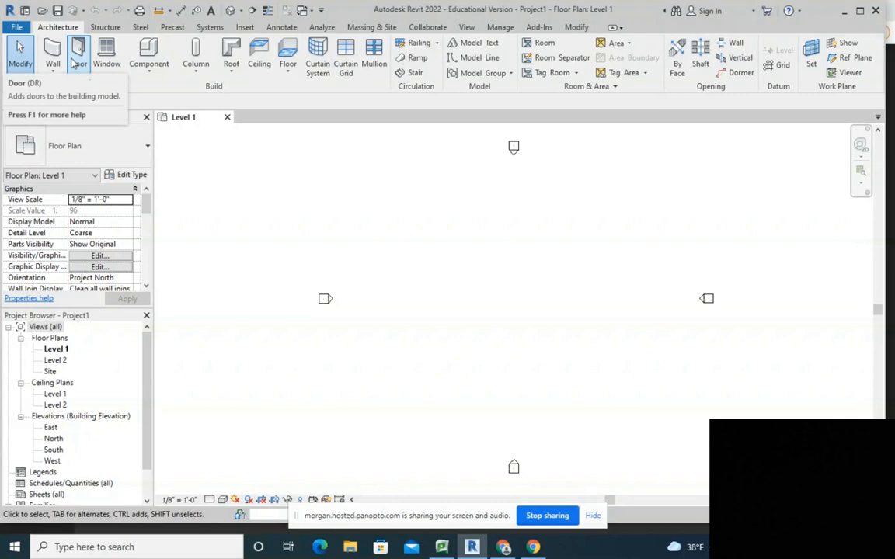
click(288, 50)
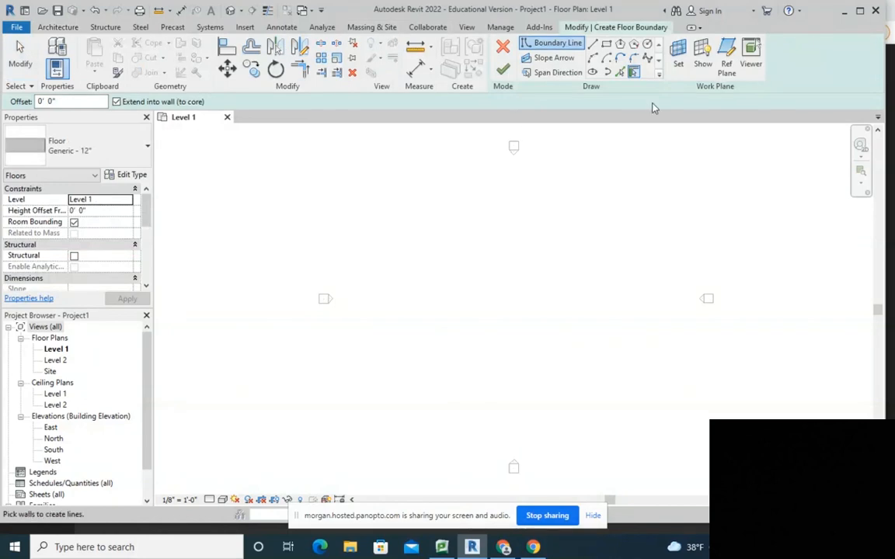
click(593, 44)
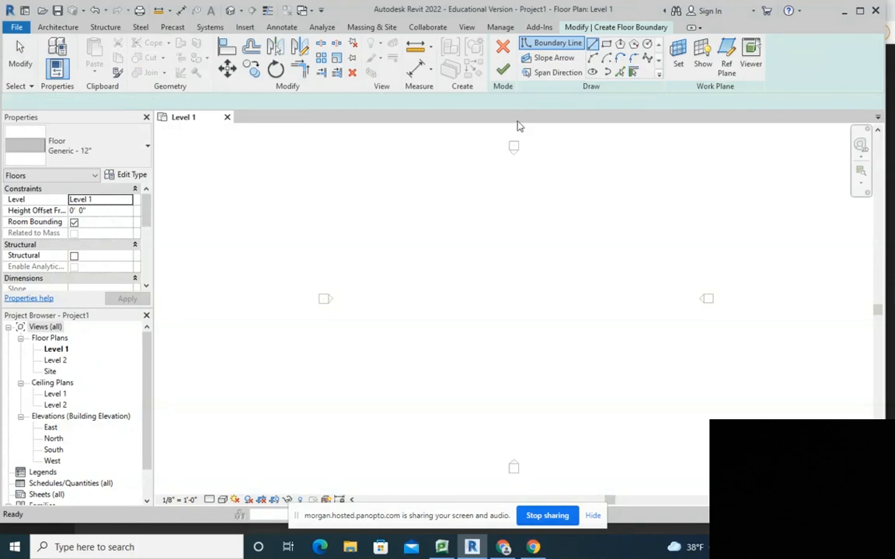
click(439, 241)
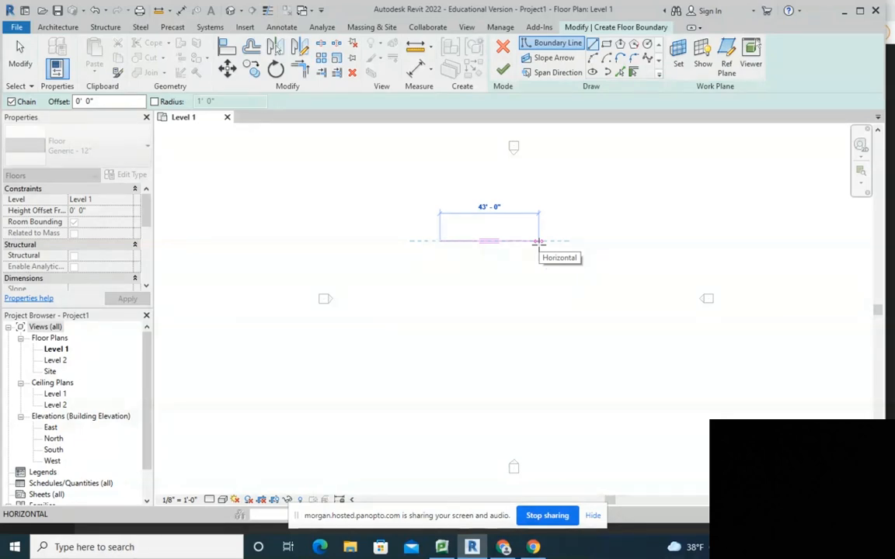
text(30)
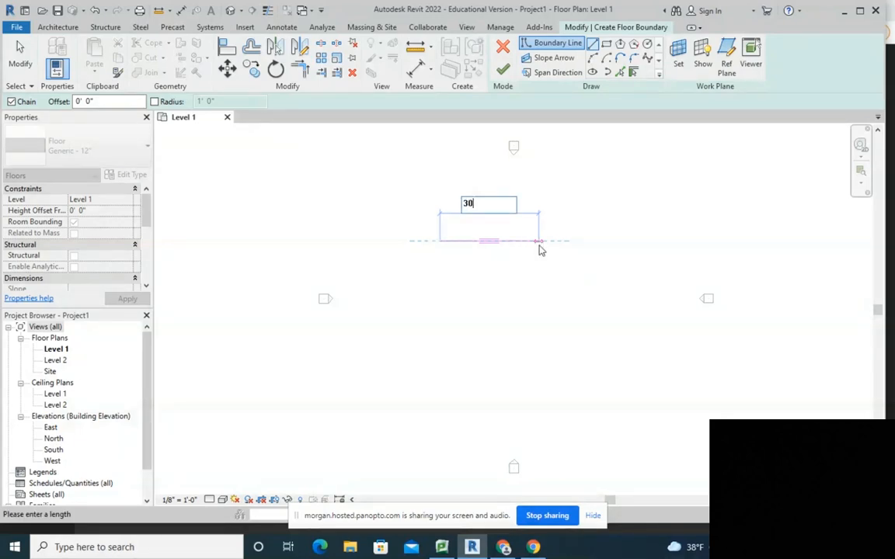
text(')
key(Return)
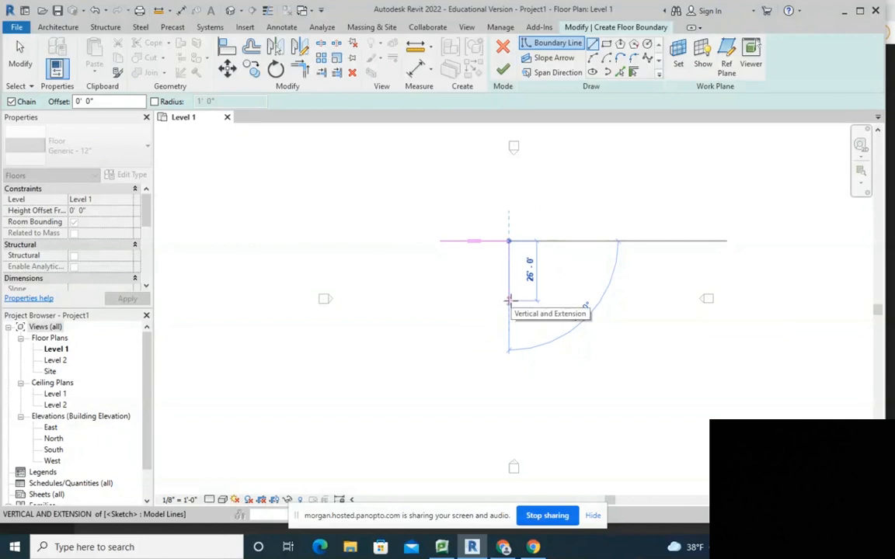
- Complete the floor boundary as a closed rectangle with a 25' east side and a 30' south side, and finish the floor
text(25)
key(Return)
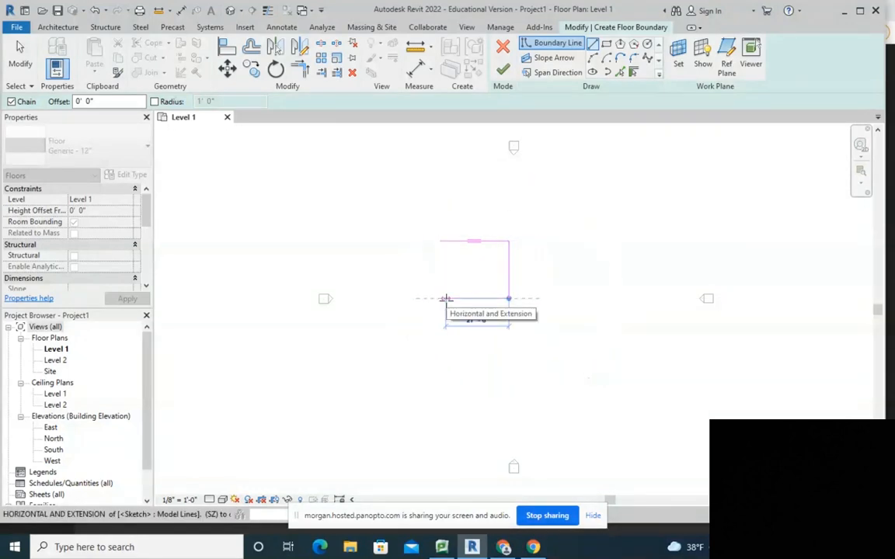
text(30')
key(Return)
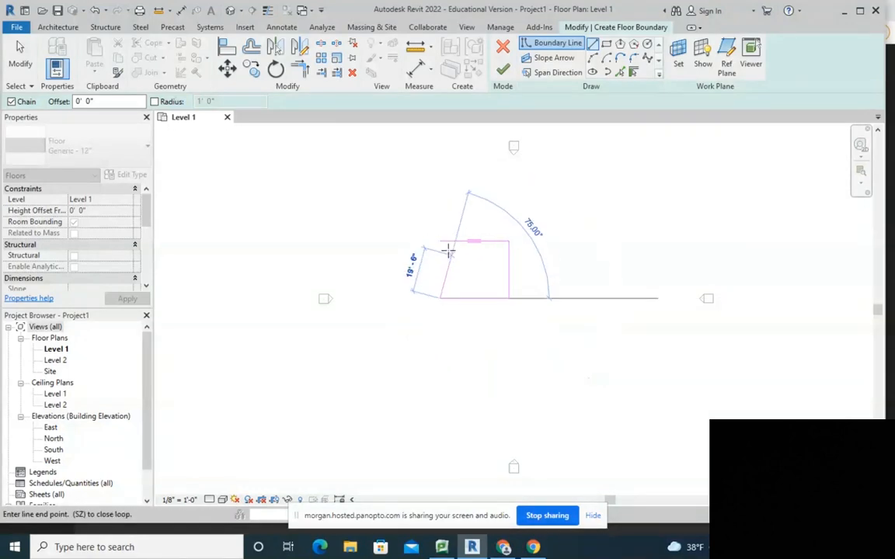
scroll(440, 241, up, 4)
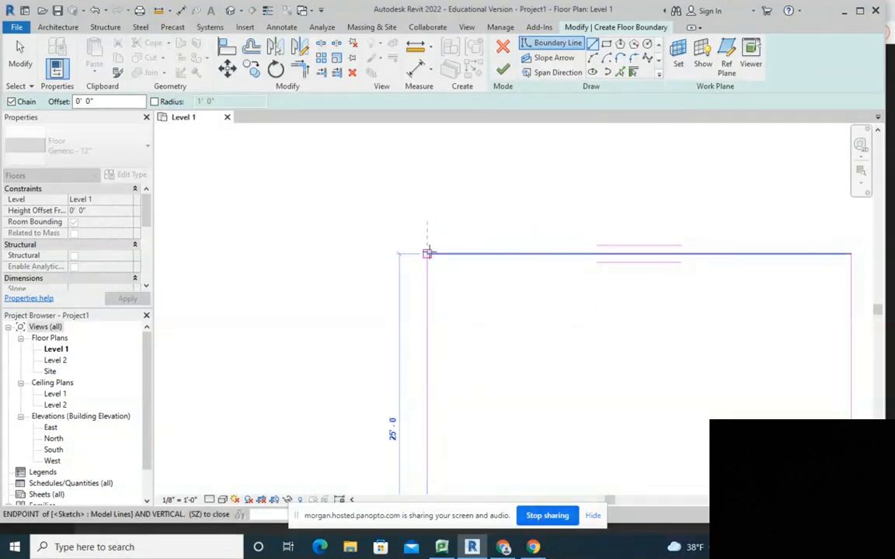
click(427, 254)
scroll(484, 247, down, 3)
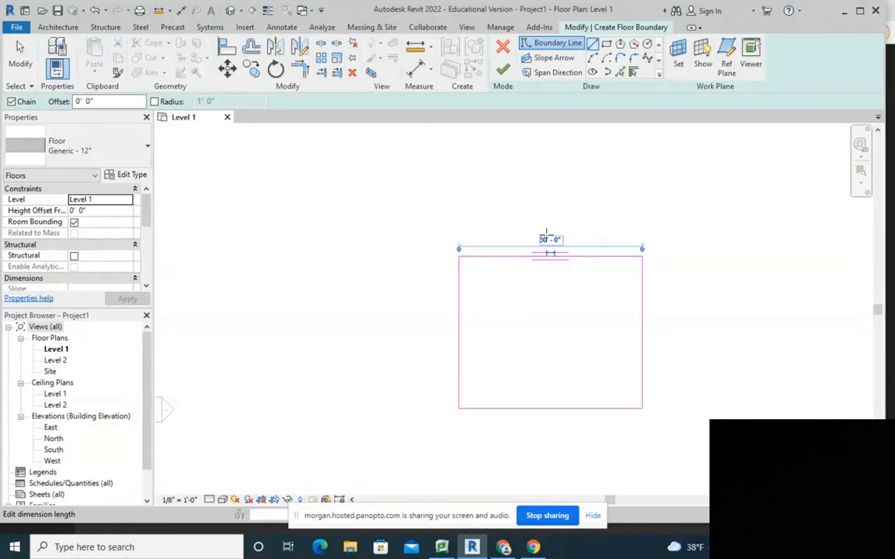
key(Return)
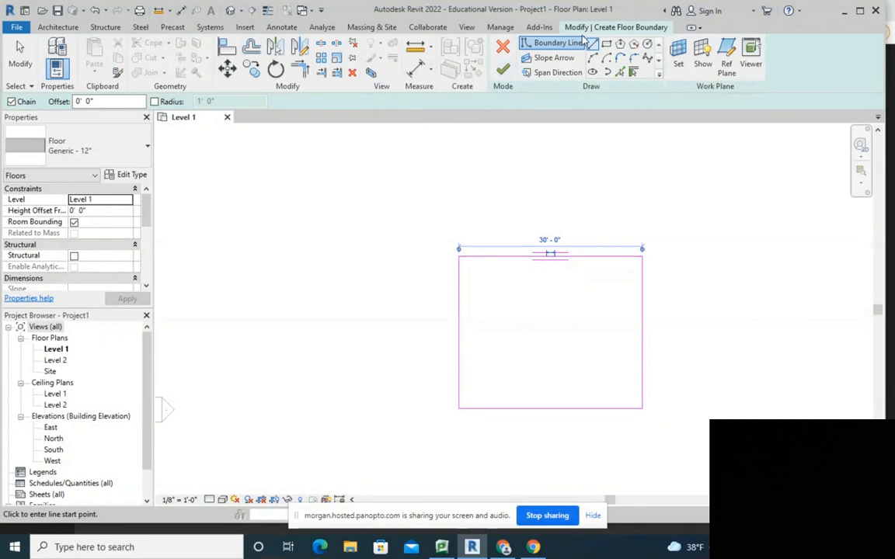
click(505, 75)
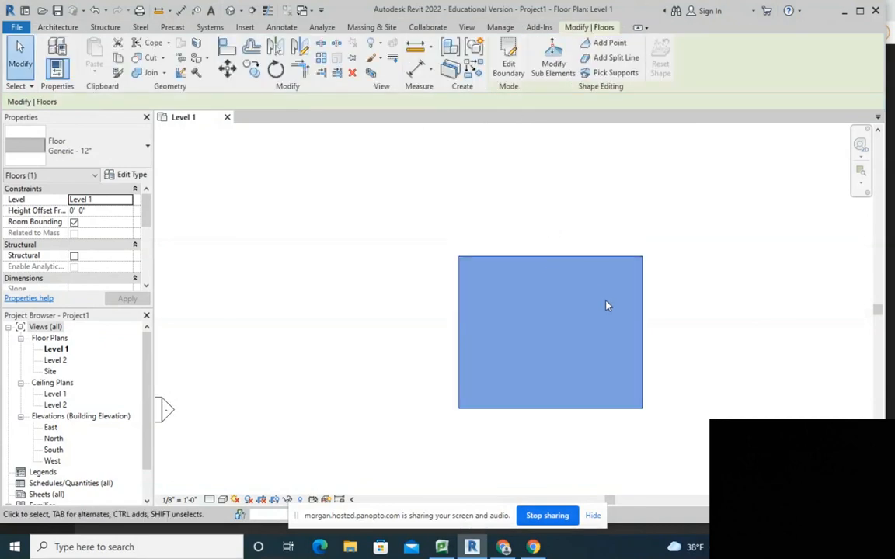
click(392, 284)
scroll(435, 291, down, 5)
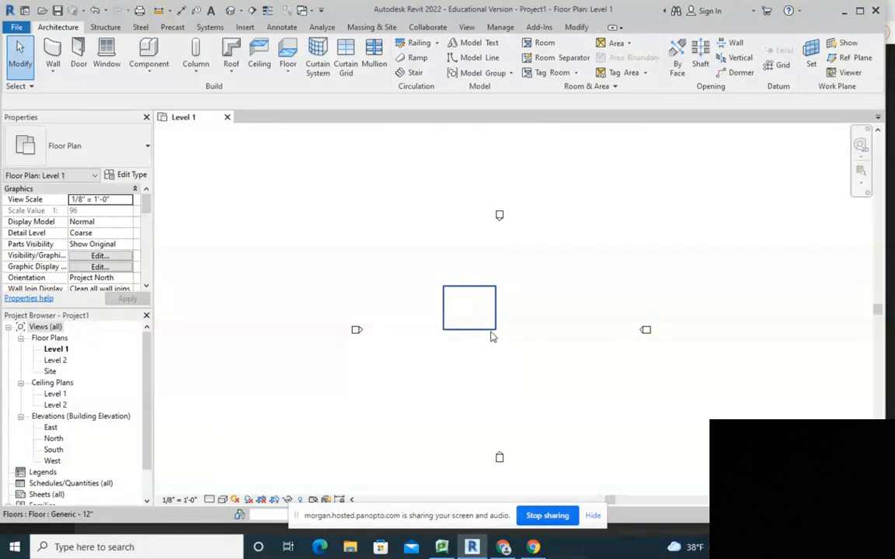
- Examine the floor slab in the default 3D view and return to the Level 1 floor plan
click(230, 11)
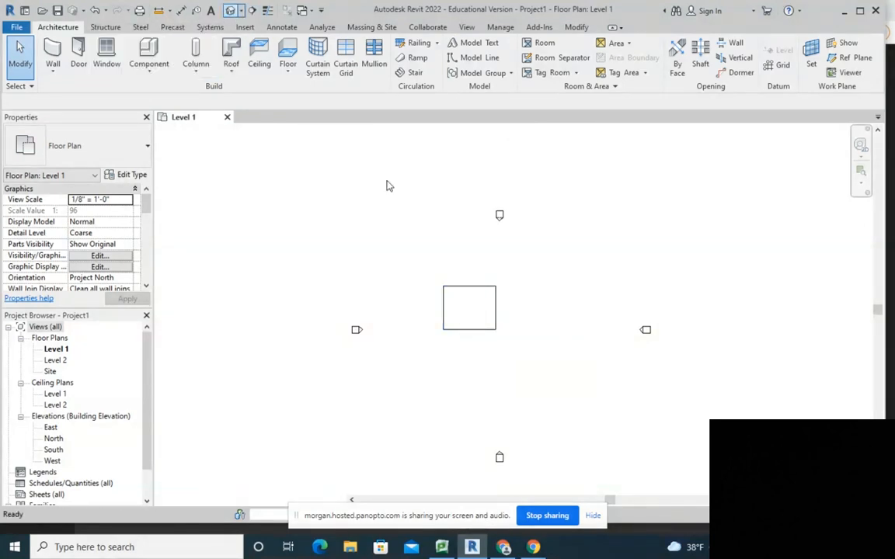
scroll(531, 296, up, 3)
scroll(518, 313, down, 1)
shift+middle_drag(501, 356, 466, 341)
click(205, 118)
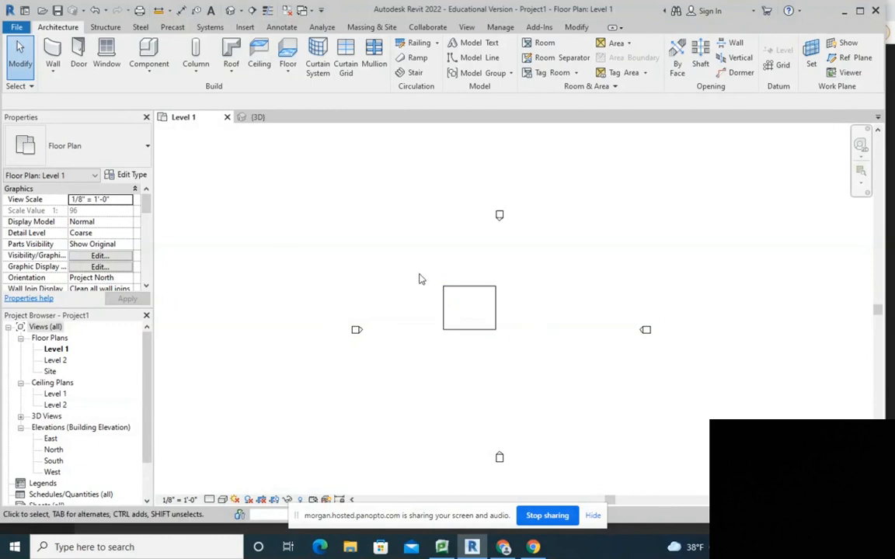
- Place a vertical grid line along the floor's west edge, starting at the northwest corner and extending past the south edge
scroll(457, 283, up, 5)
middle_drag(525, 307, 442, 297)
scroll(441, 297, down, 1)
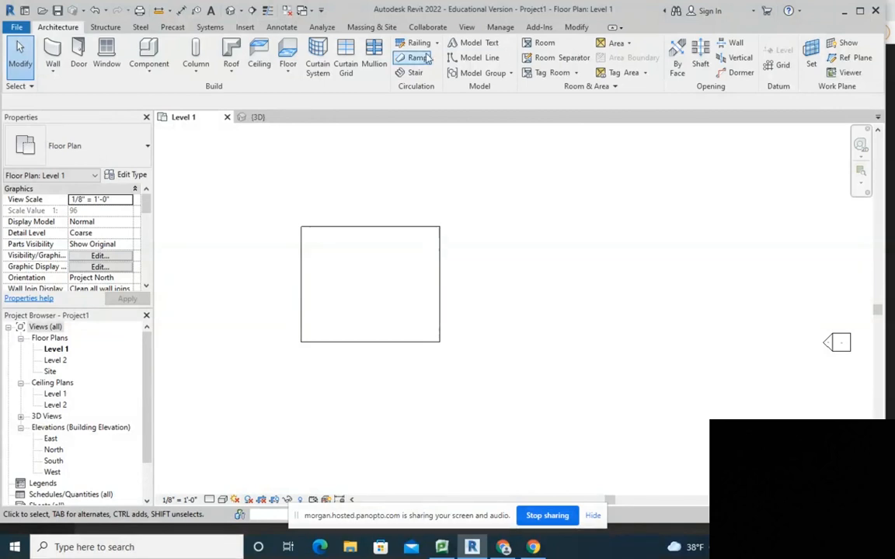
click(774, 68)
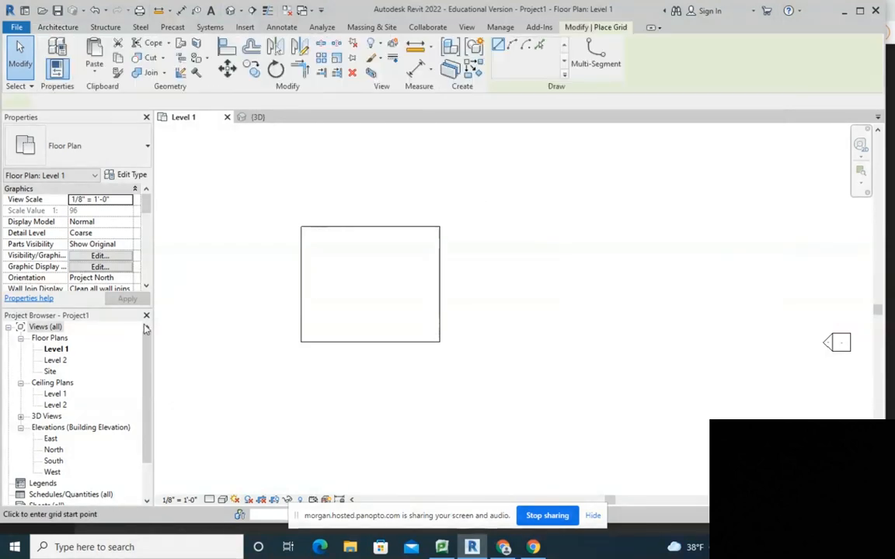
click(300, 226)
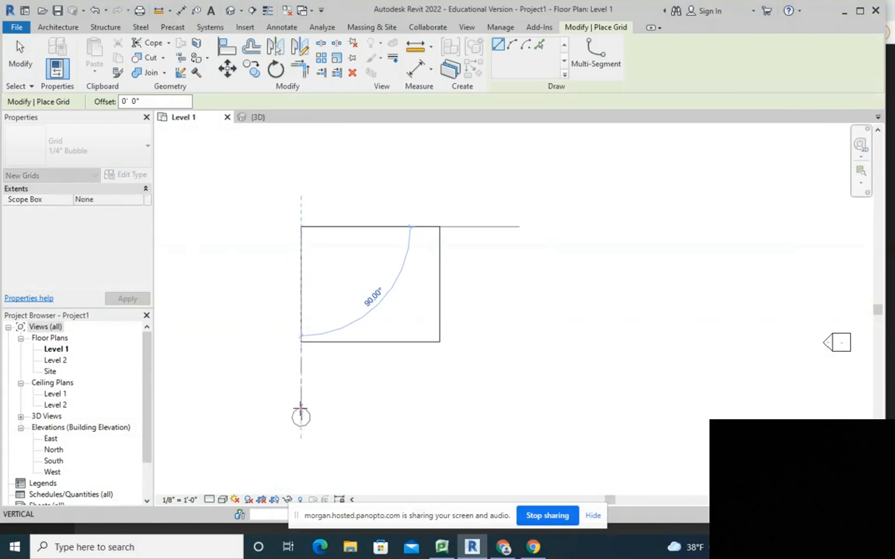
click(300, 411)
scroll(306, 382, down, 1)
middle_drag(305, 381, 315, 409)
key(Escape)
key(Escape)
scroll(305, 405, up, 3)
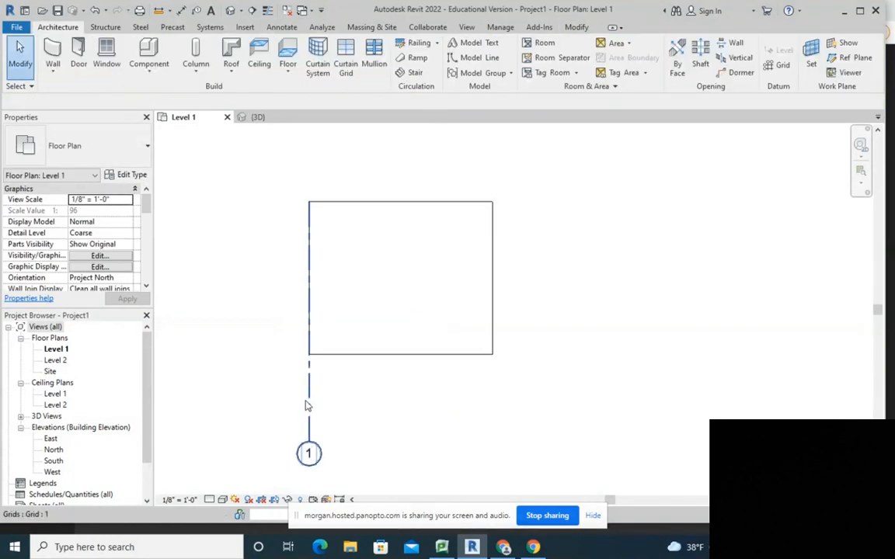
- Copy grid 1 eastward twice at 15' spacing, to the floor's middle and its east edge
click(306, 404)
key(c)
key(o)
click(310, 401)
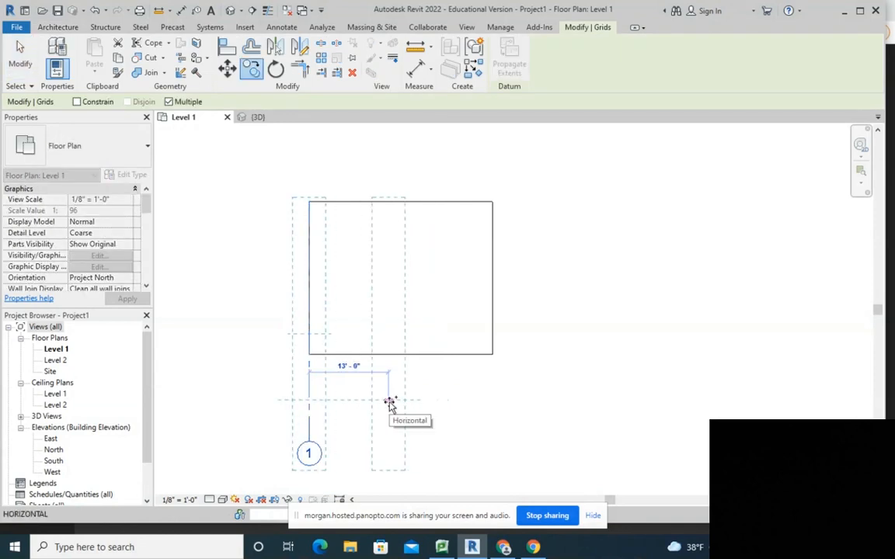
text(15)
key(Return)
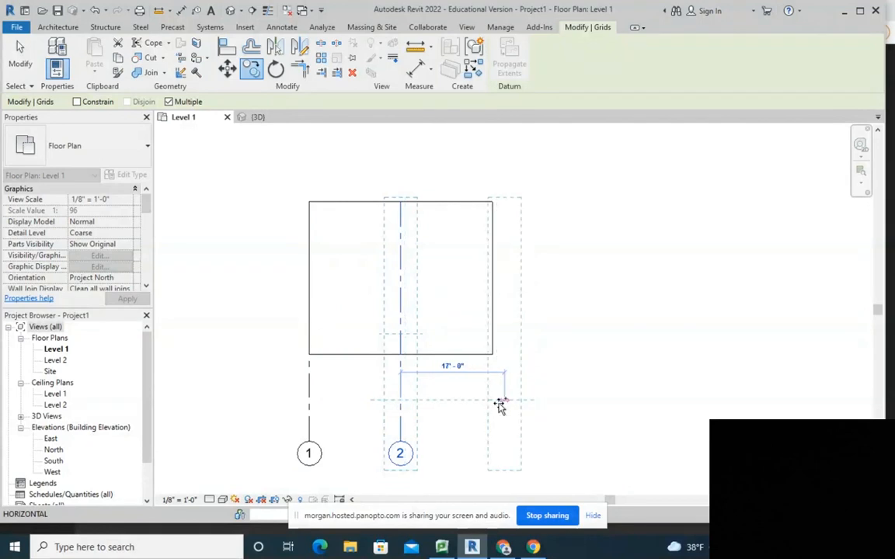
text(15')
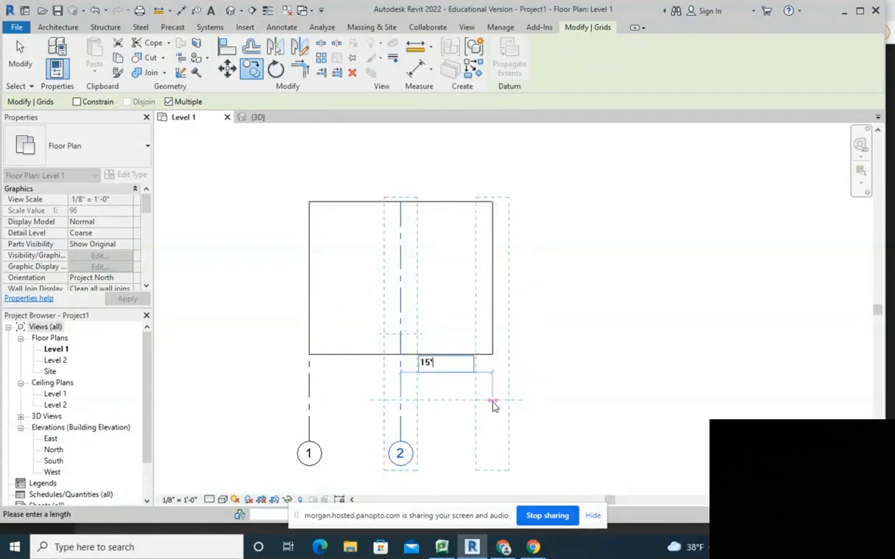
key(Return)
key(Escape)
key(Escape)
- Copy grid 3 eastward by 15' to add a grid line beyond the floor
drag(549, 407, 382, 434)
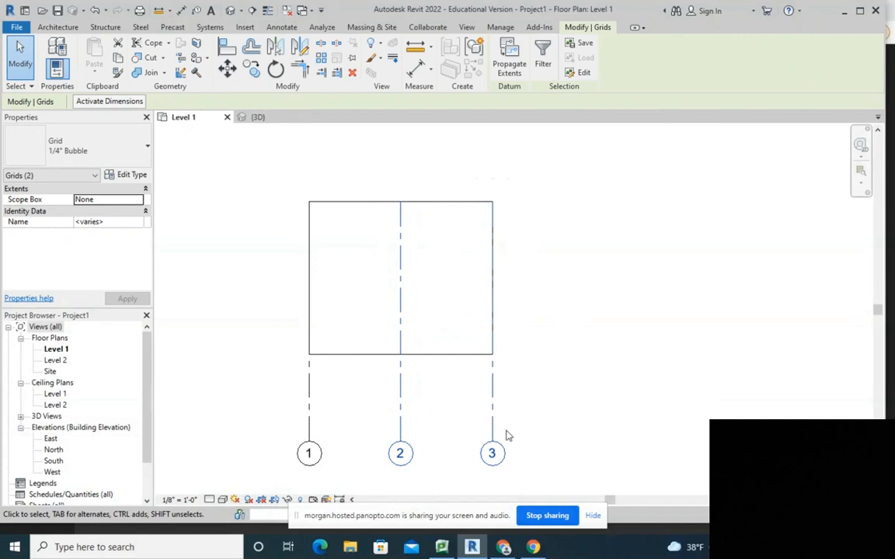
key(Escape)
click(491, 399)
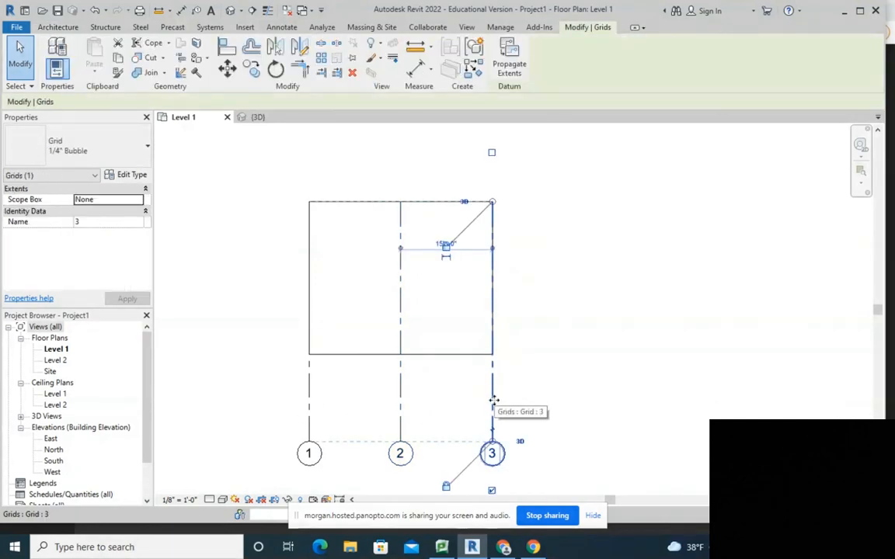
key(m)
key(v)
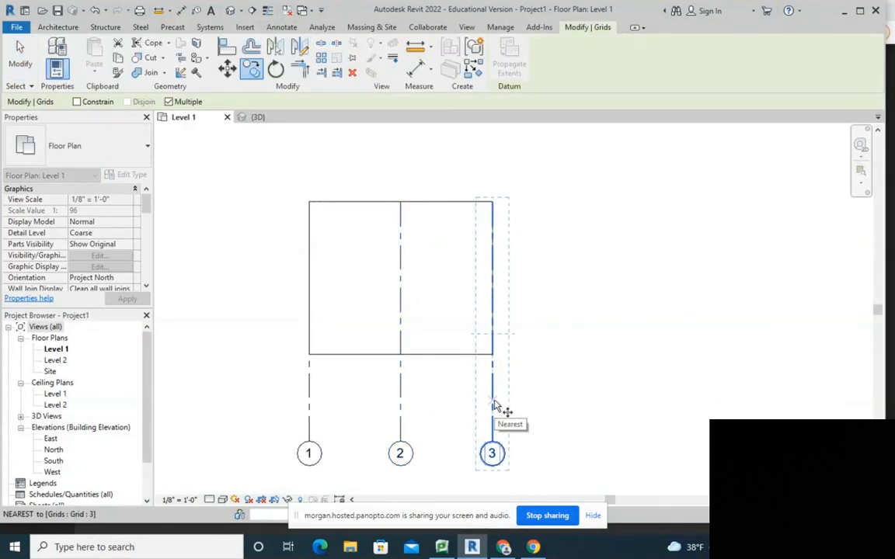
click(494, 400)
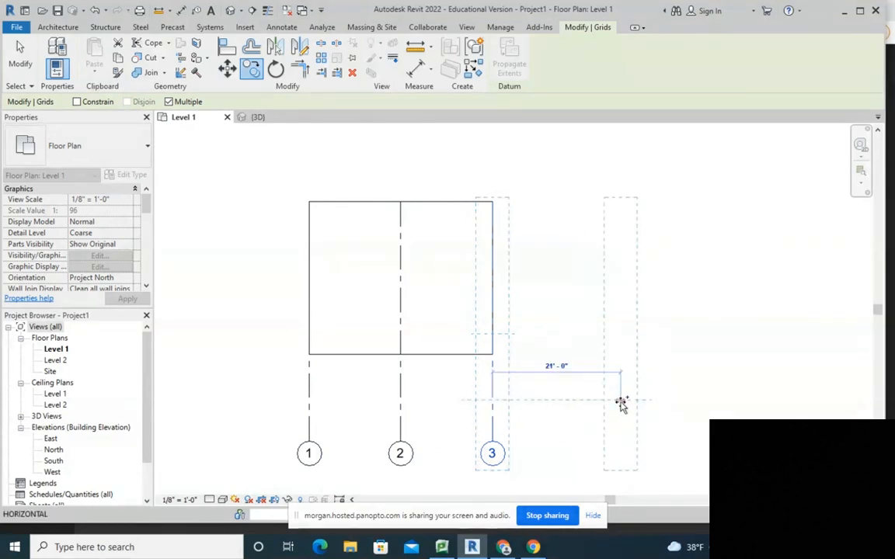
text(15)
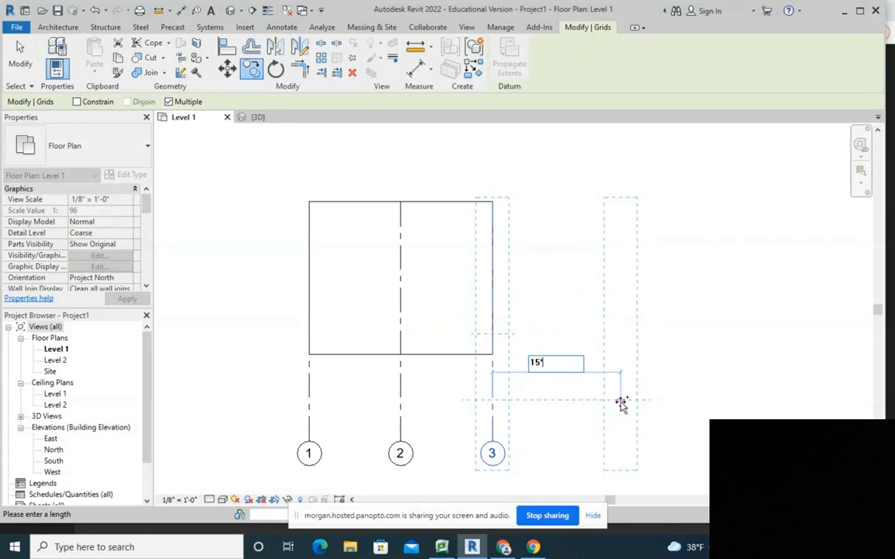
key(Return)
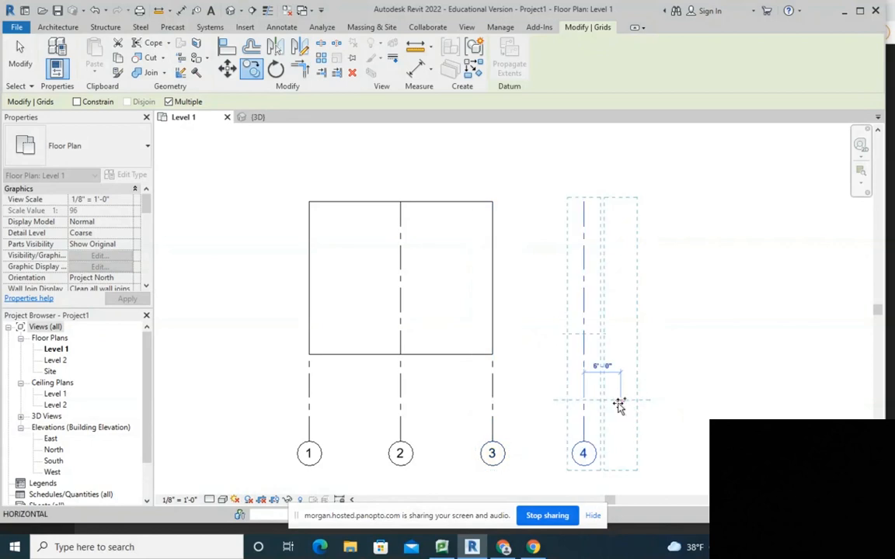
key(Escape)
- Copy grid 4 eastward by 20' to add another vertical grid line
click(584, 410)
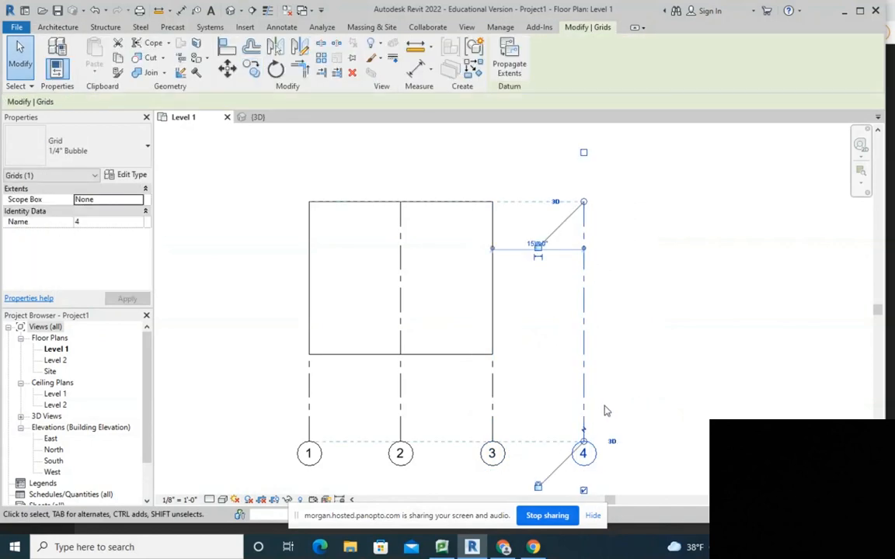
key(c)
key(o)
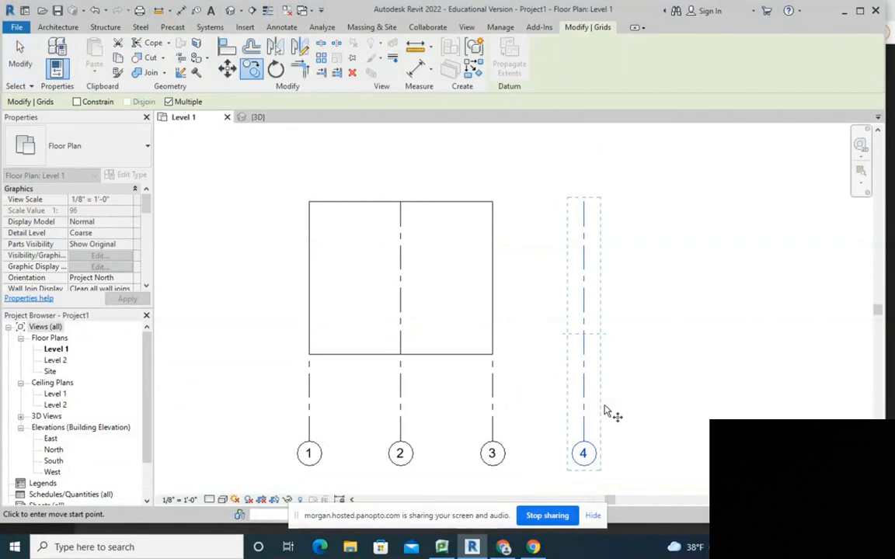
click(584, 410)
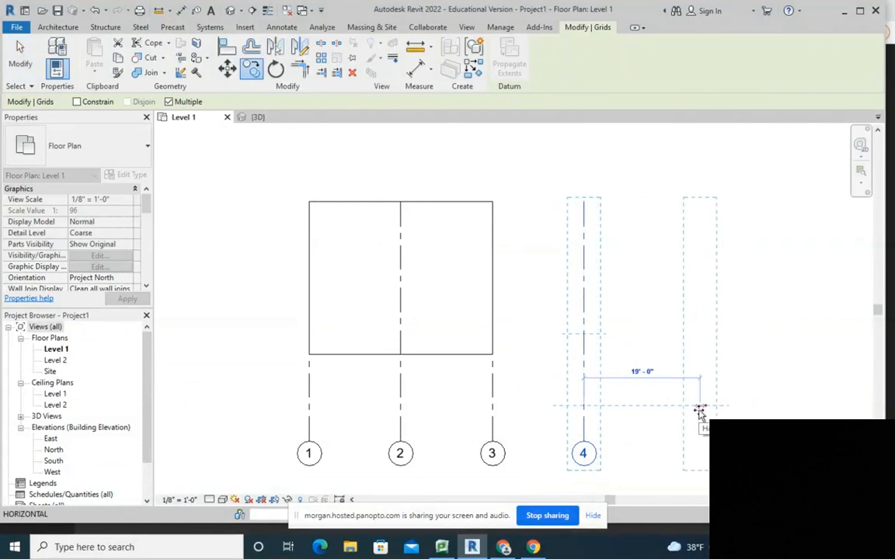
text(20)
key(Return)
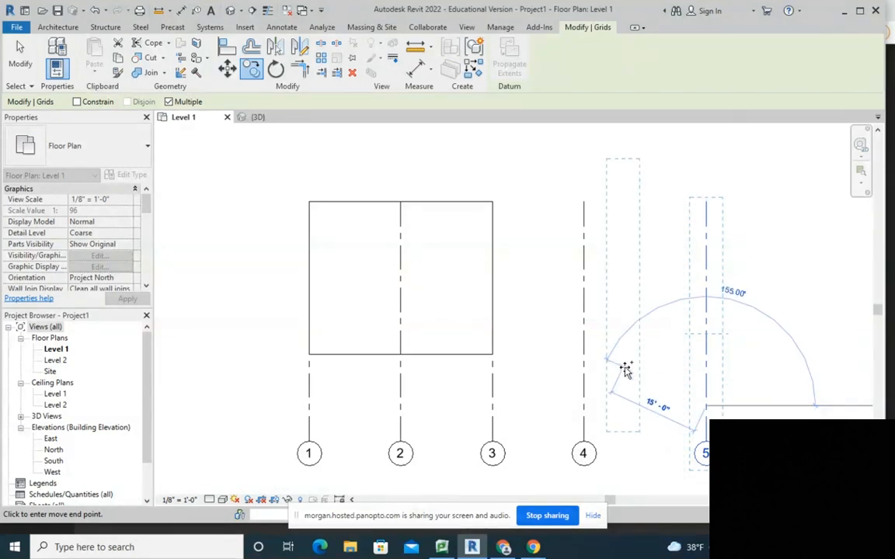
key(Escape)
key(Escape)
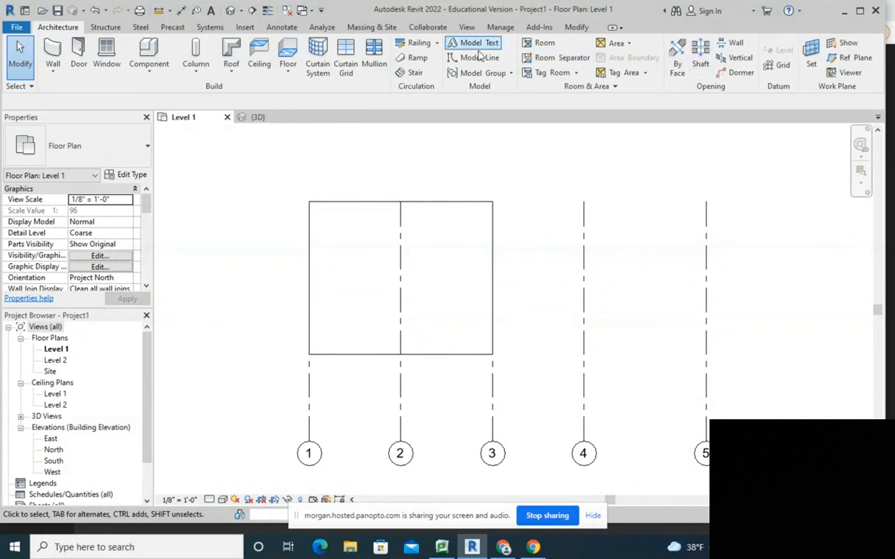
- Place a horizontal grid line along the floor's south edge, from the southwest corner eastward to a point between grids 3 and 4
click(783, 64)
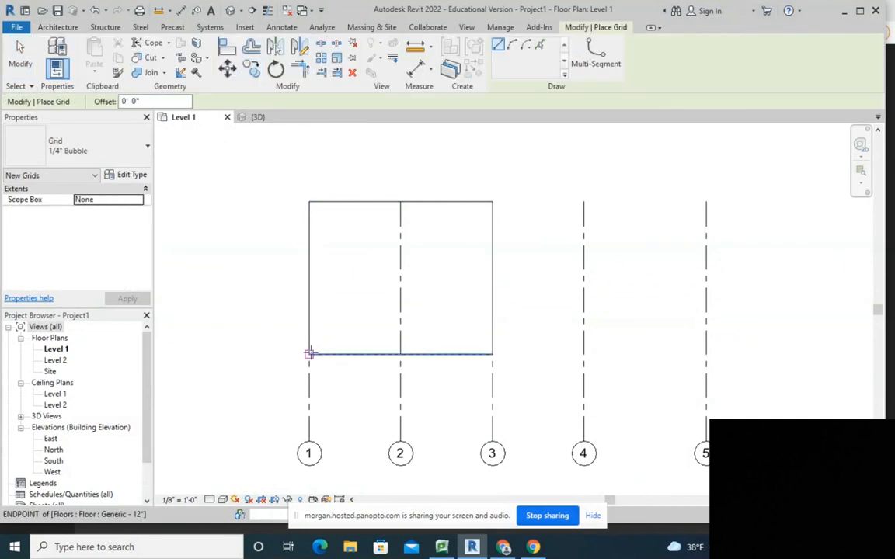
click(309, 353)
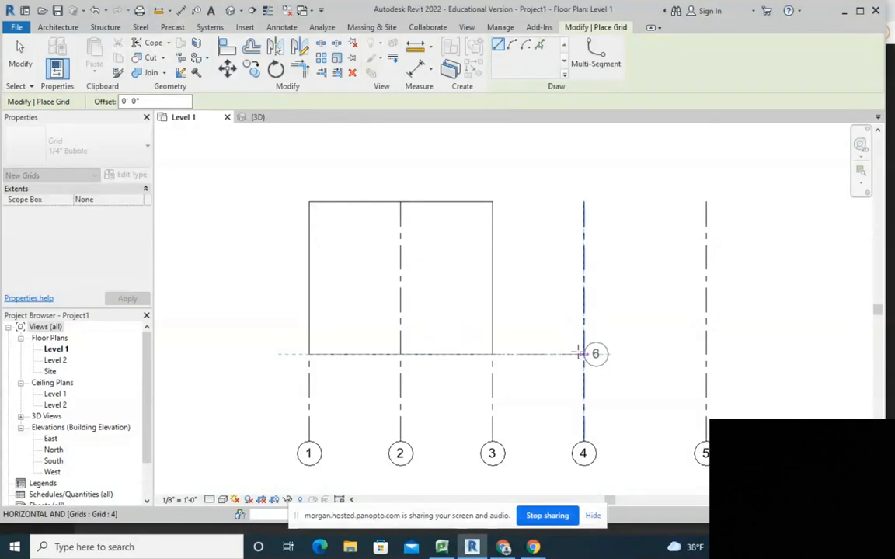
click(550, 353)
key(Escape)
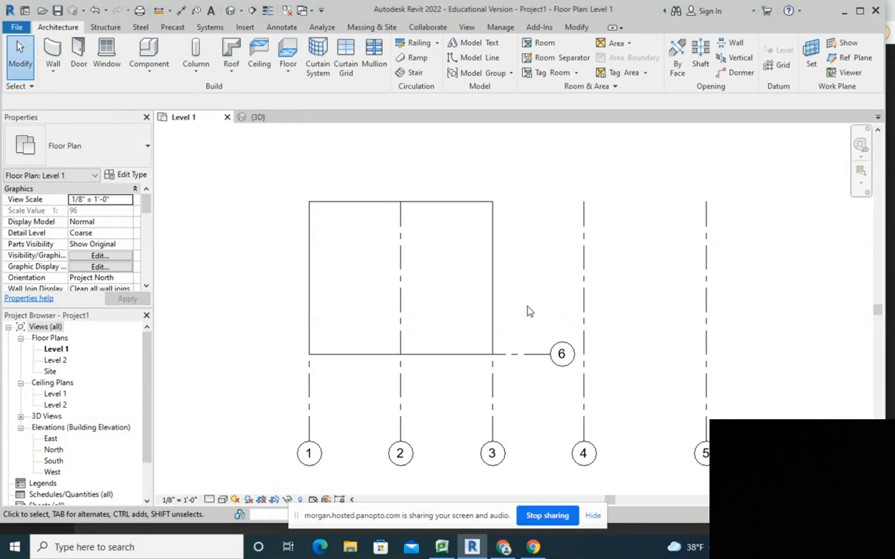
- Rename the horizontal grid line along the floor's south edge as A
click(562, 355)
click(562, 355)
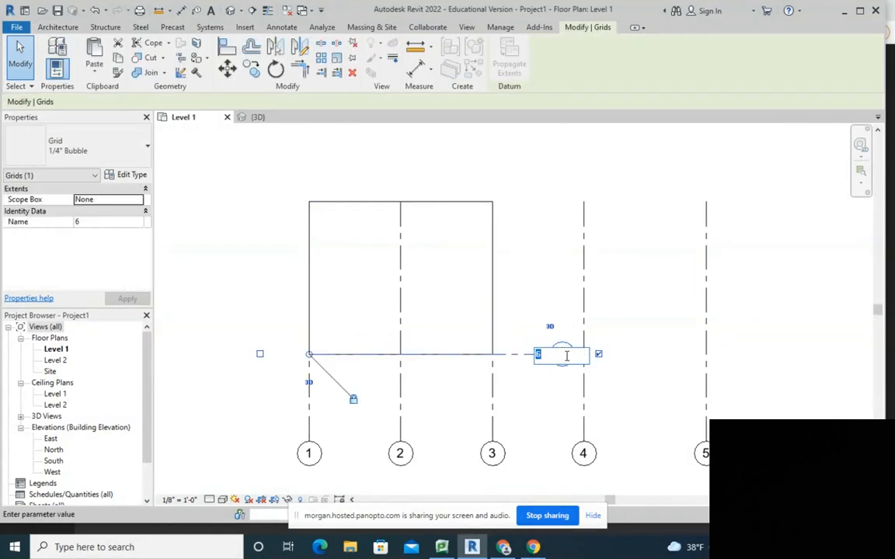
text(A)
key(Return)
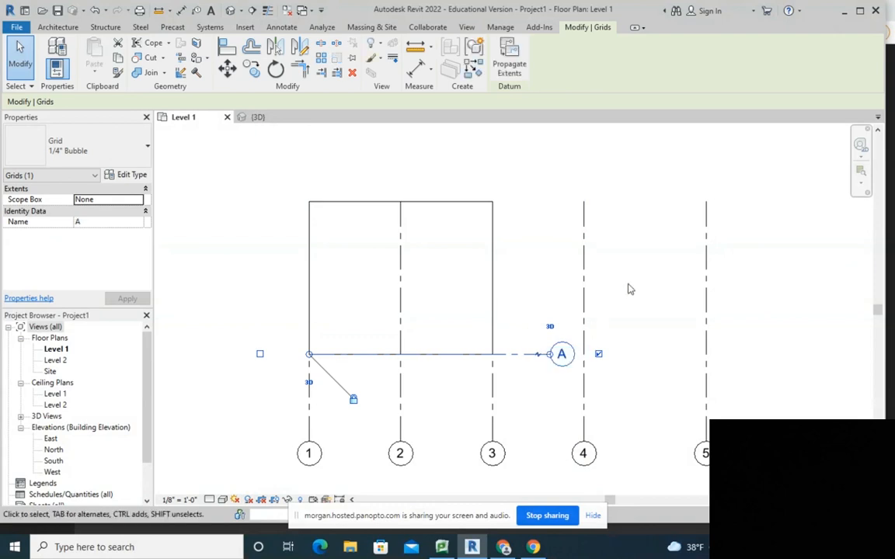
key(Escape)
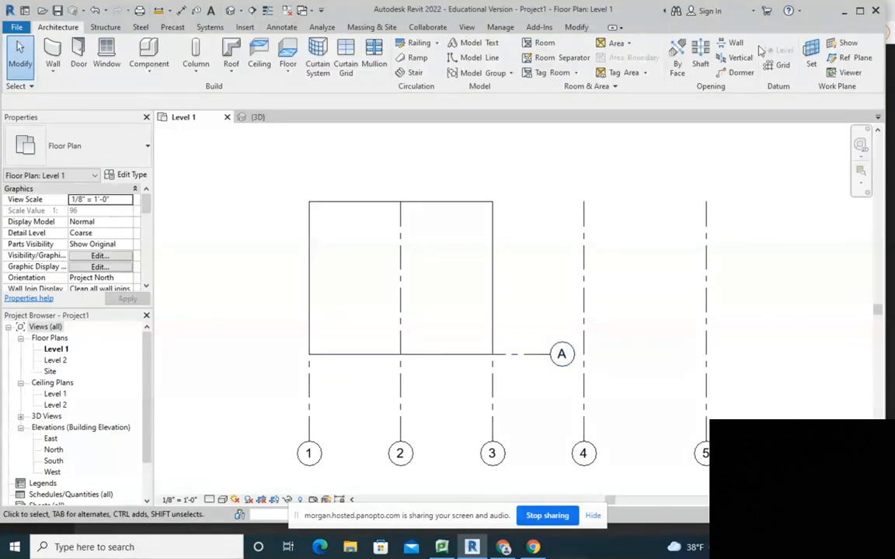
key(g)
key(r)
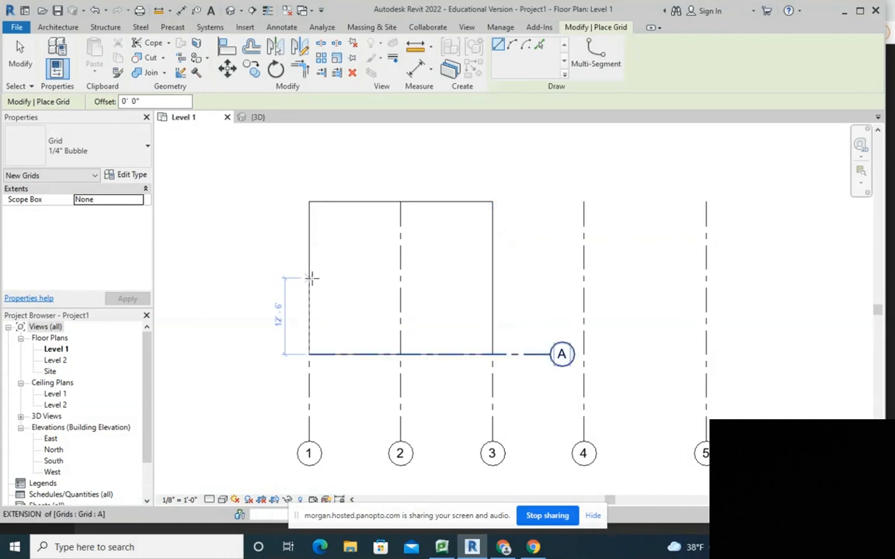
key(Escape)
key(Escape)
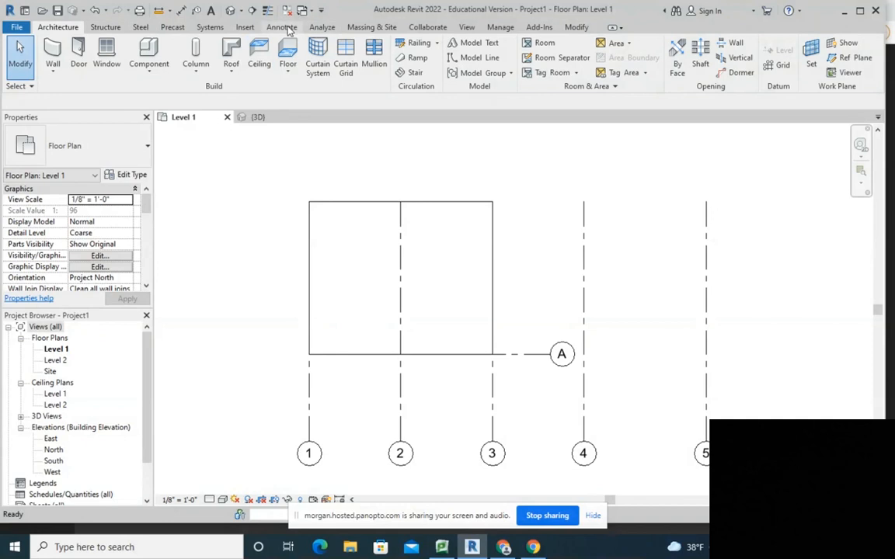
- Draw a thin detail line along the floor's west edge, from the northwest corner to the southwest corner
click(284, 27)
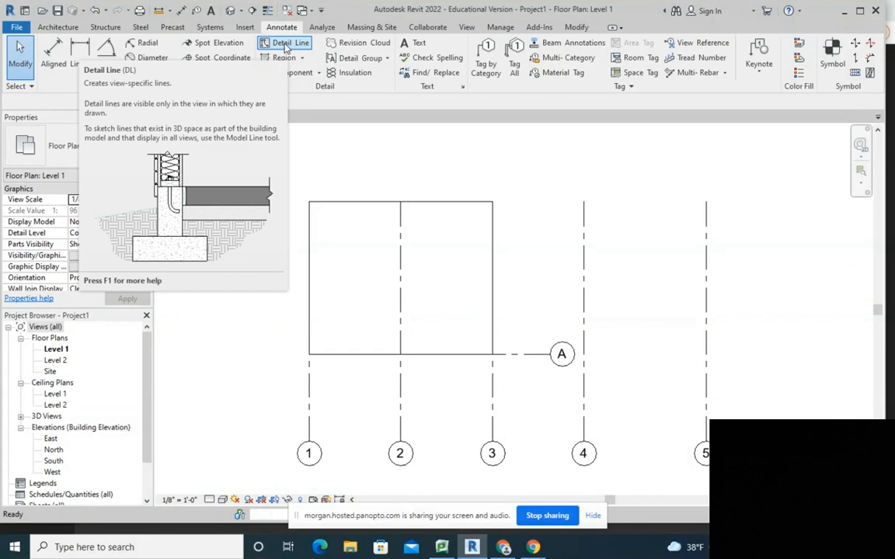
click(286, 45)
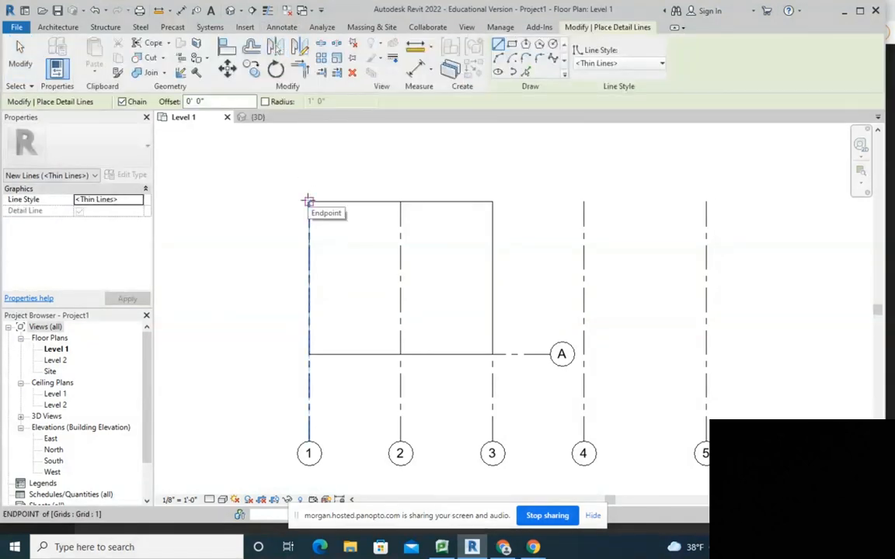
click(308, 202)
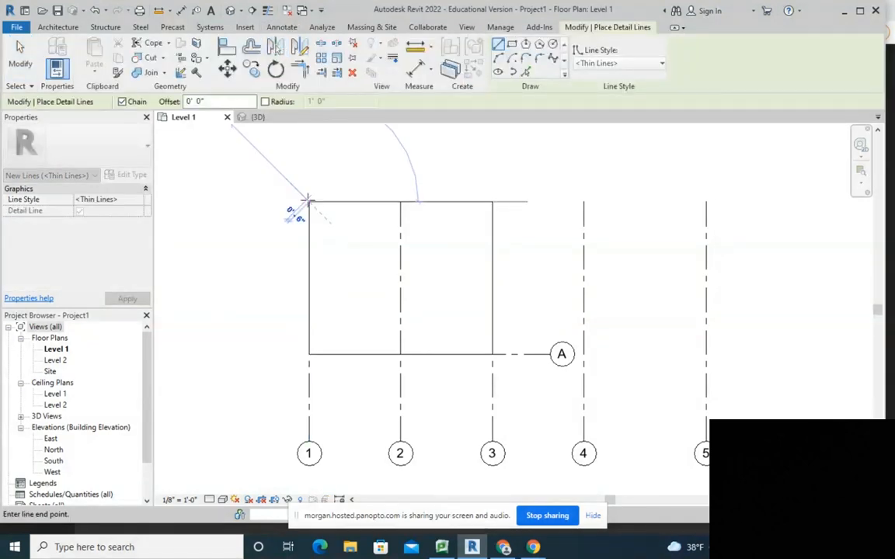
click(309, 355)
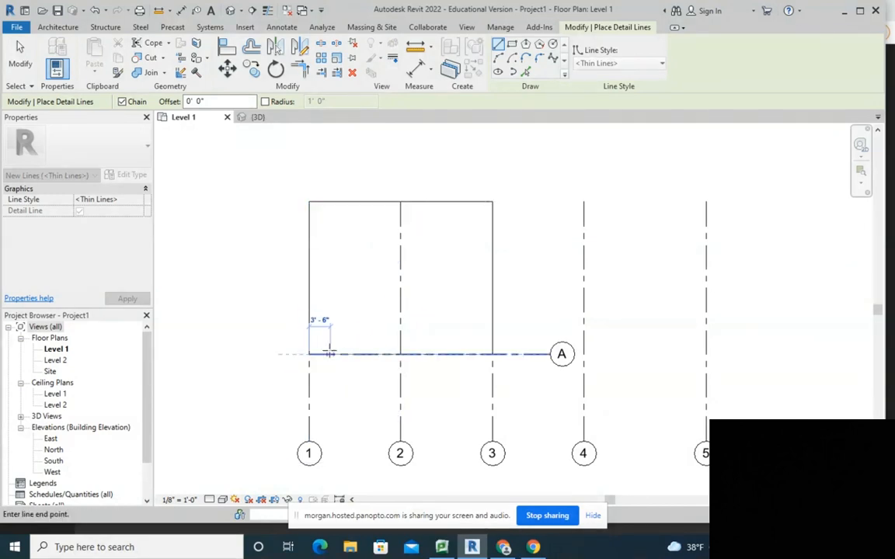
key(g)
key(r)
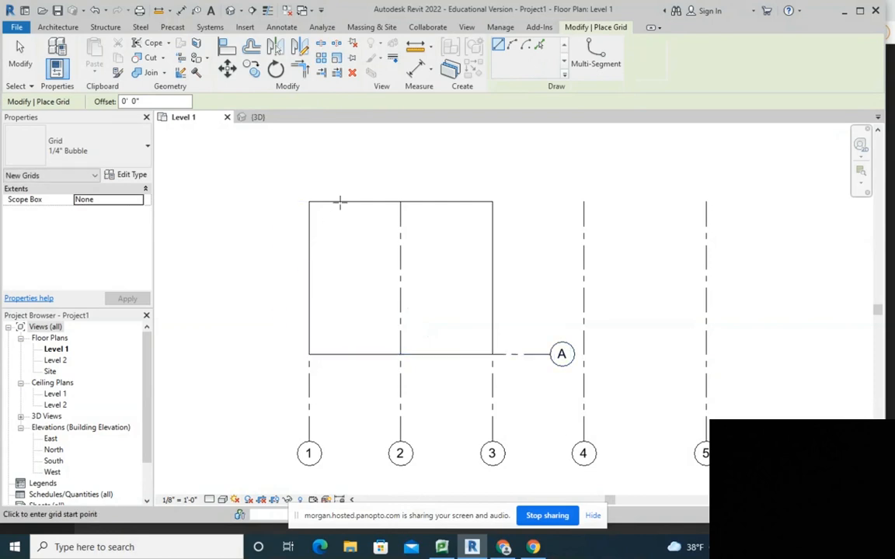
click(338, 201)
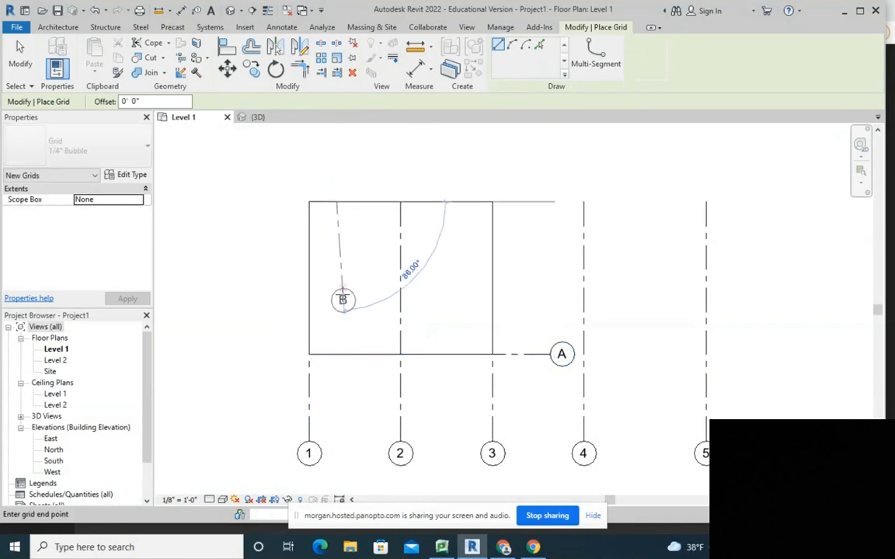
key(Escape)
key(Escape)
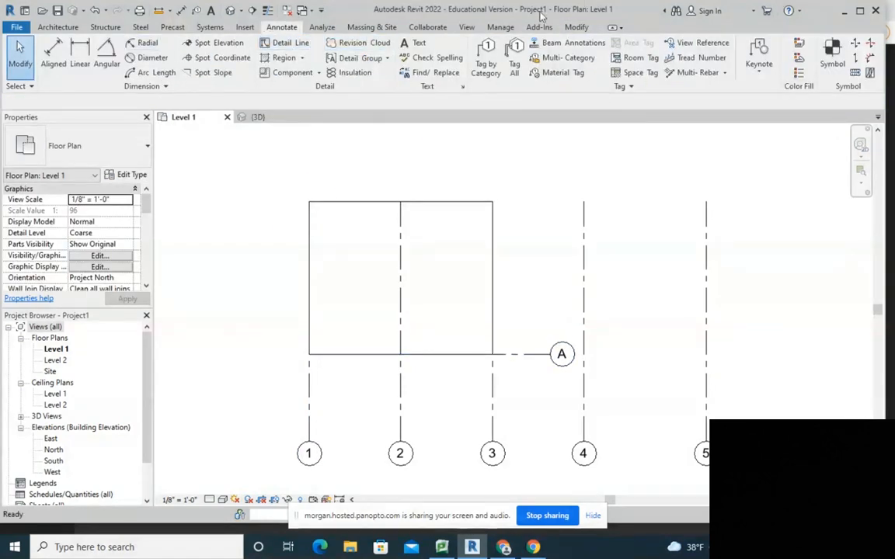
- Draw a vertical detail line from the floor's north edge to its south edge, about 3'-6" east of grid 1
click(288, 42)
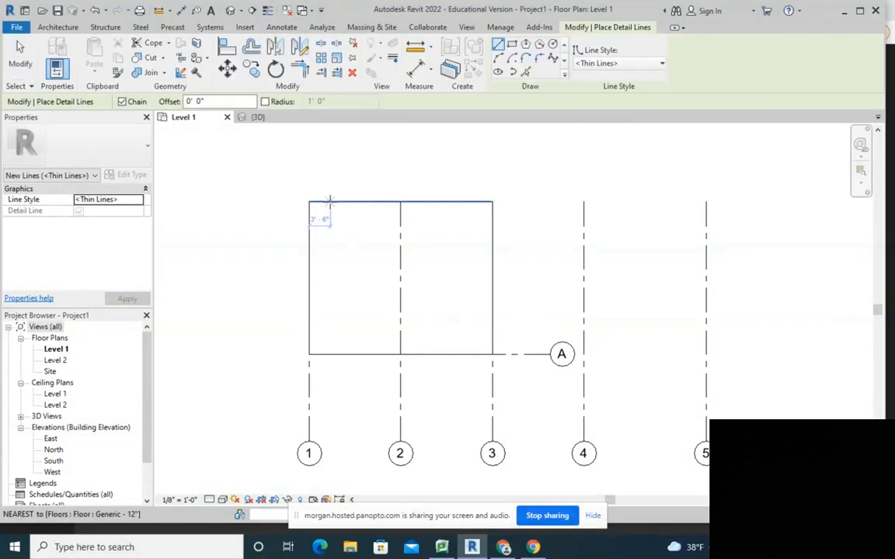
click(330, 201)
click(329, 355)
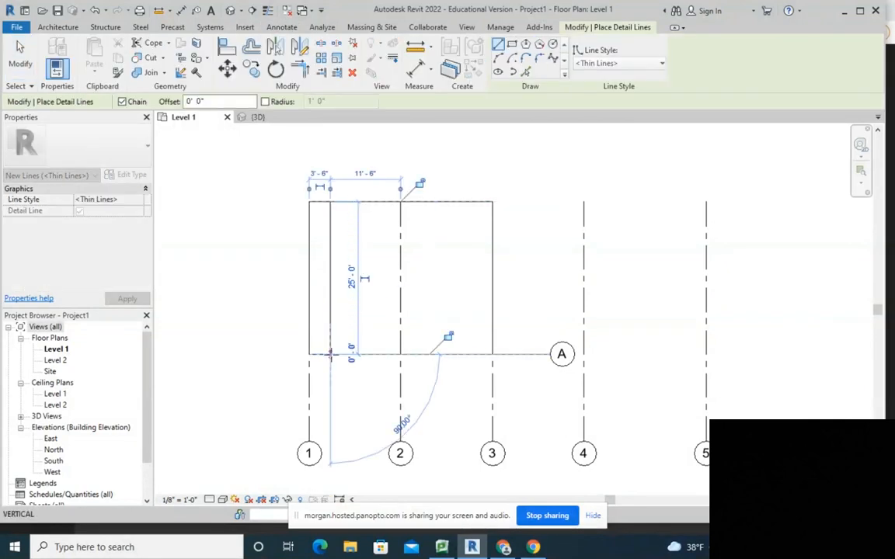
key(g)
key(r)
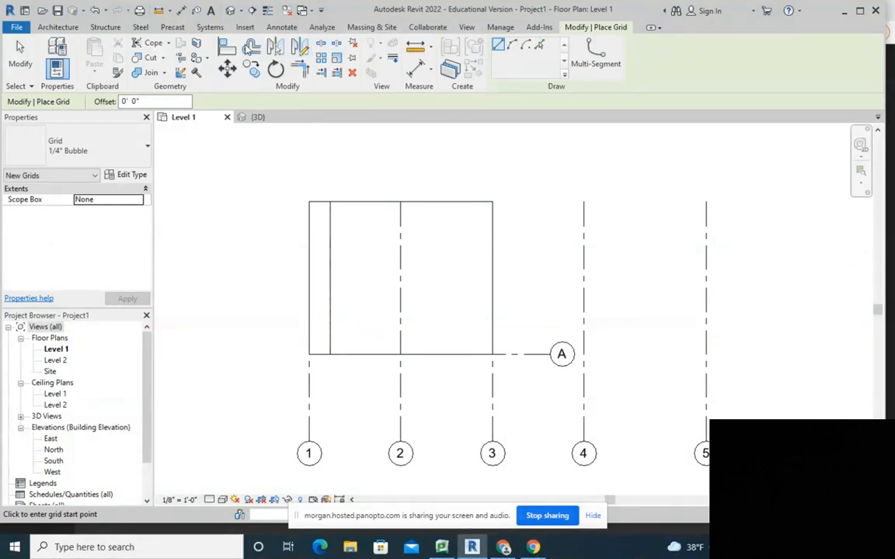
- Draw a horizontal detail line from the vertical detail line's midpoint eastward, ending past grid 4
key(d)
key(l)
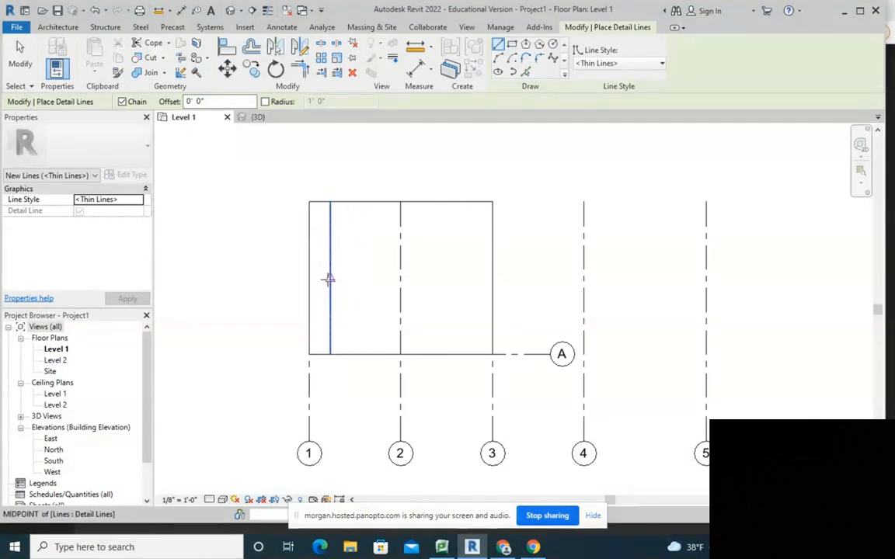
click(329, 278)
click(632, 278)
key(Escape)
key(Escape)
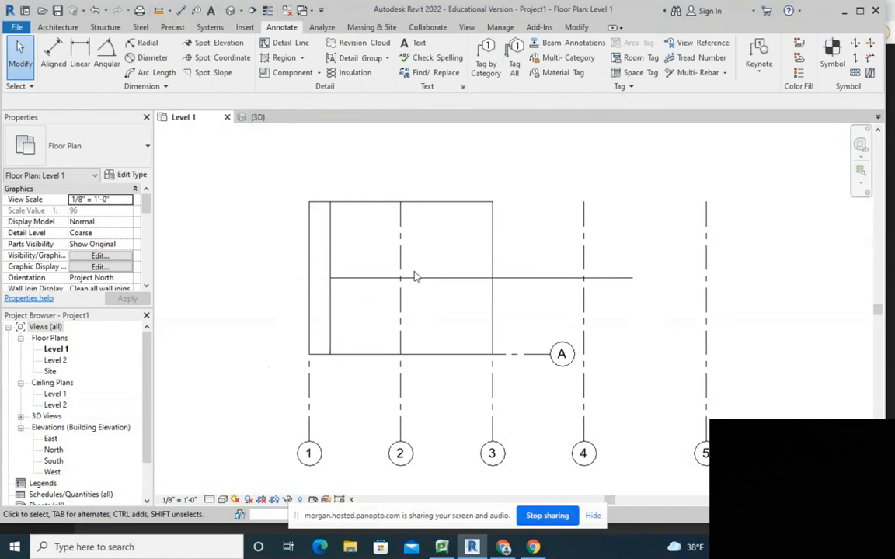
- Draw a second vertical detail line across the floor from north to south, about 6' east of the first one
key(d)
key(l)
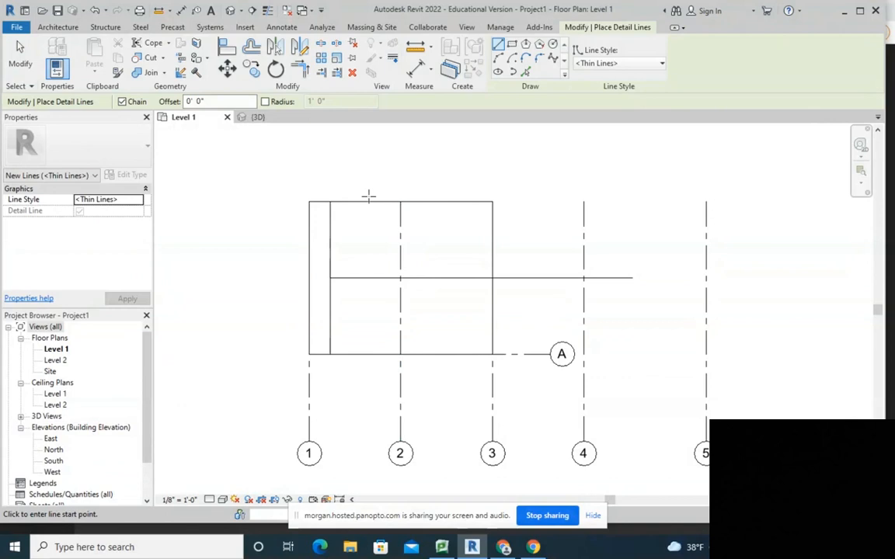
click(369, 201)
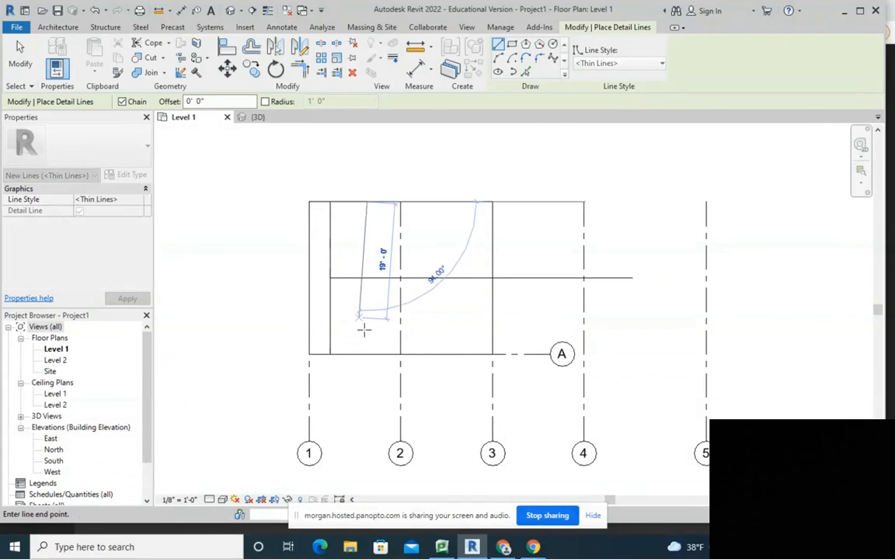
click(367, 355)
key(Escape)
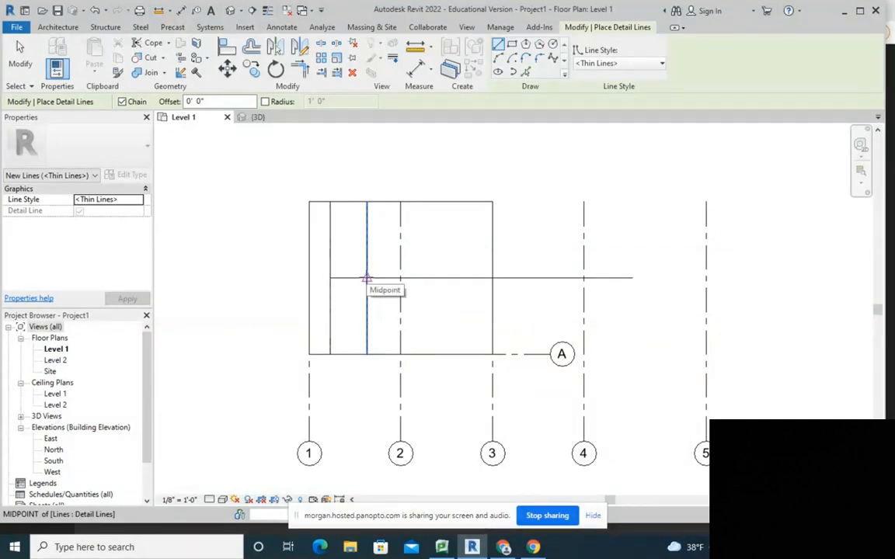
- Draw a horizontal detail line from the second vertical line's midpoint eastward, ending just short of grid 5
click(367, 278)
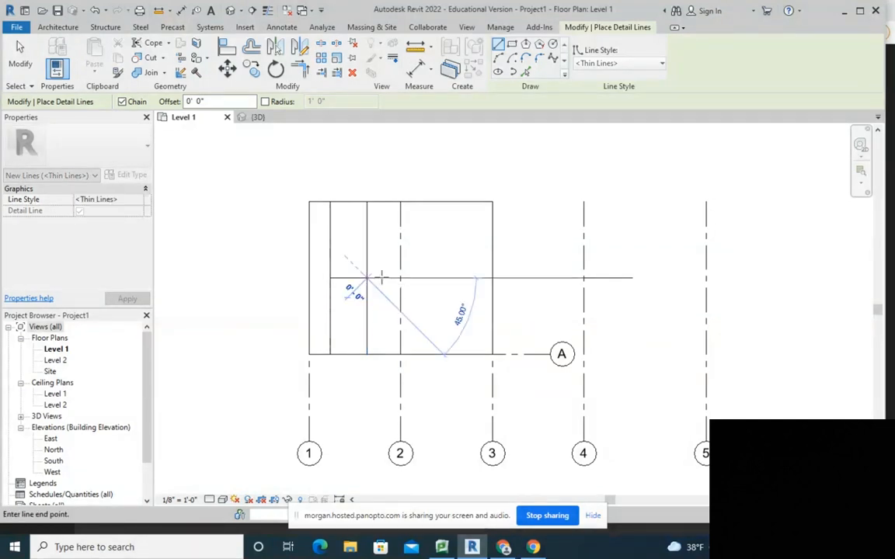
click(694, 280)
key(Escape)
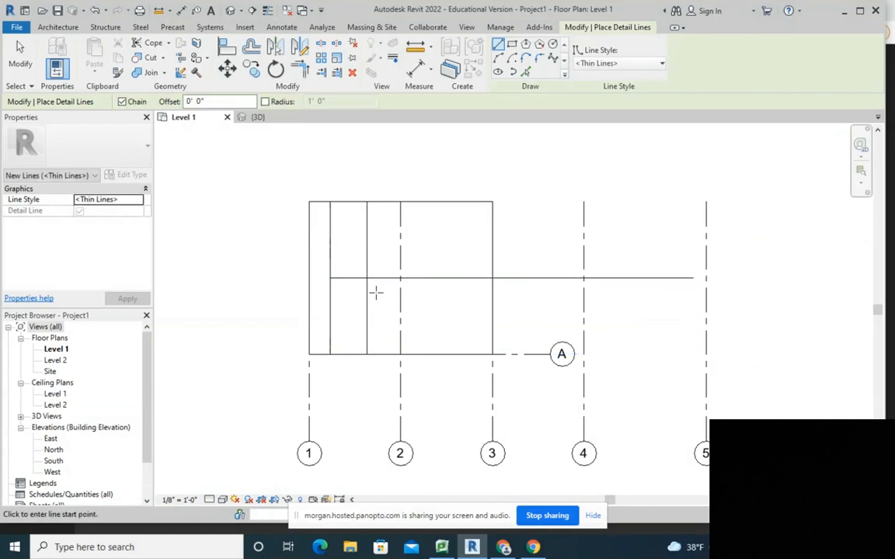
click(351, 203)
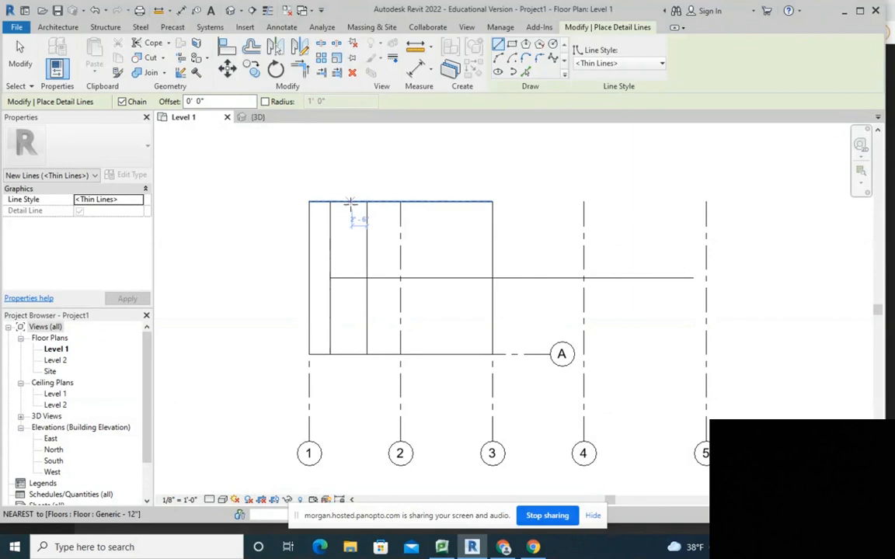
- Place a horizontal grid line from the first vertical detail line's midpoint eastward, ending just before grid 4
click(57, 27)
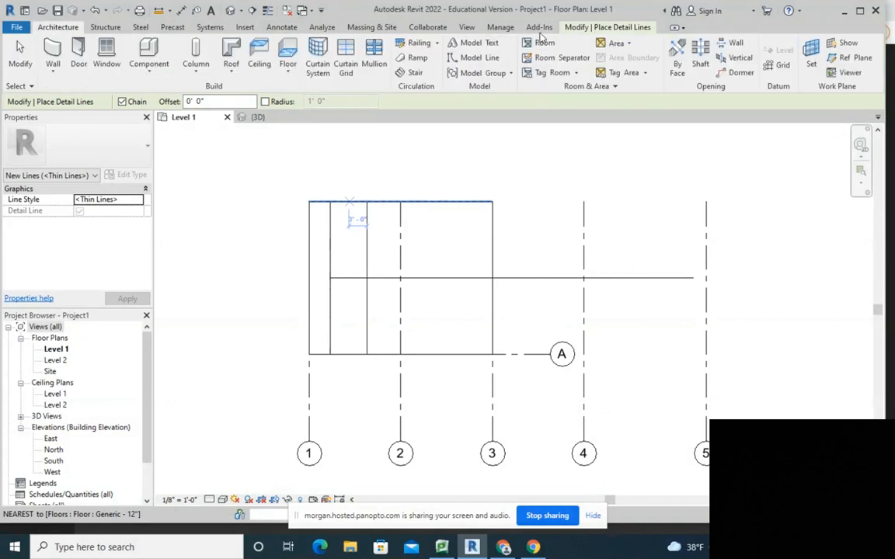
click(773, 63)
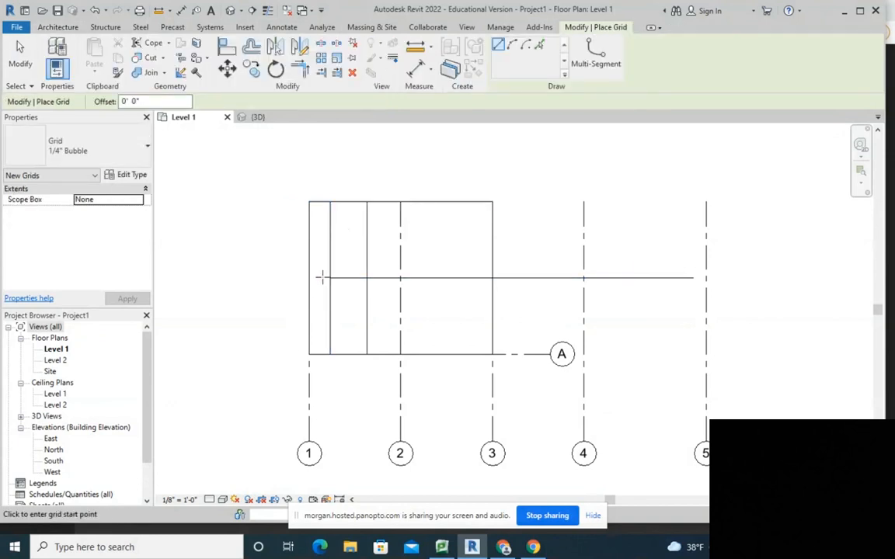
click(329, 278)
click(569, 277)
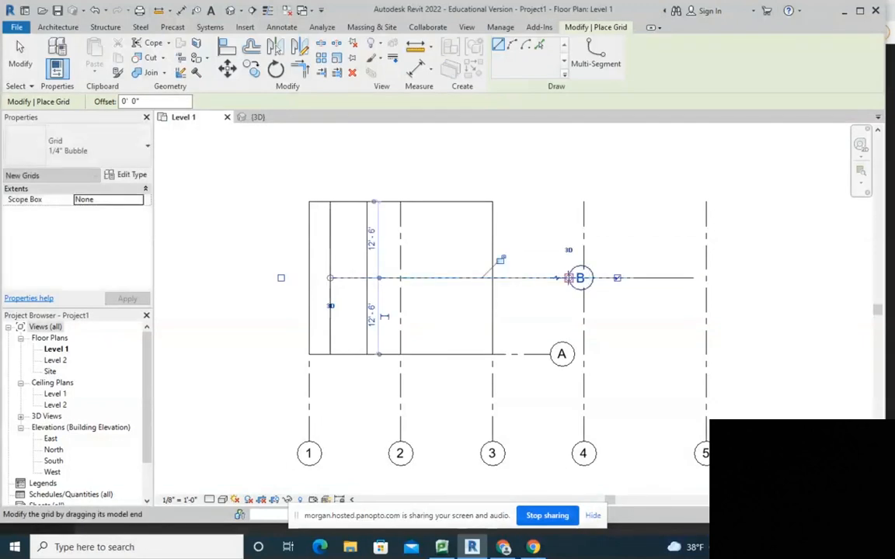
- Place a horizontal grid line along the floor's north edge, from the northwest corner eastward to align with grid B's end
click(309, 202)
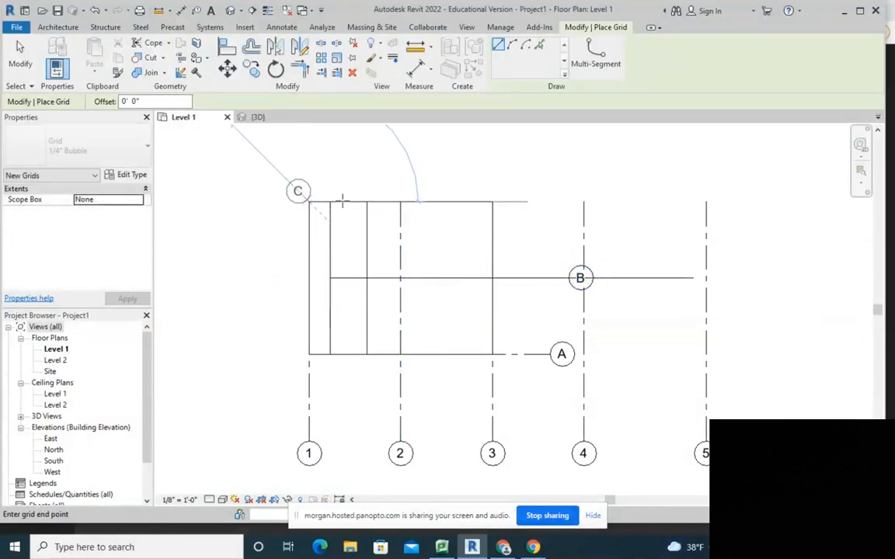
click(584, 202)
middle_drag(528, 385, 553, 359)
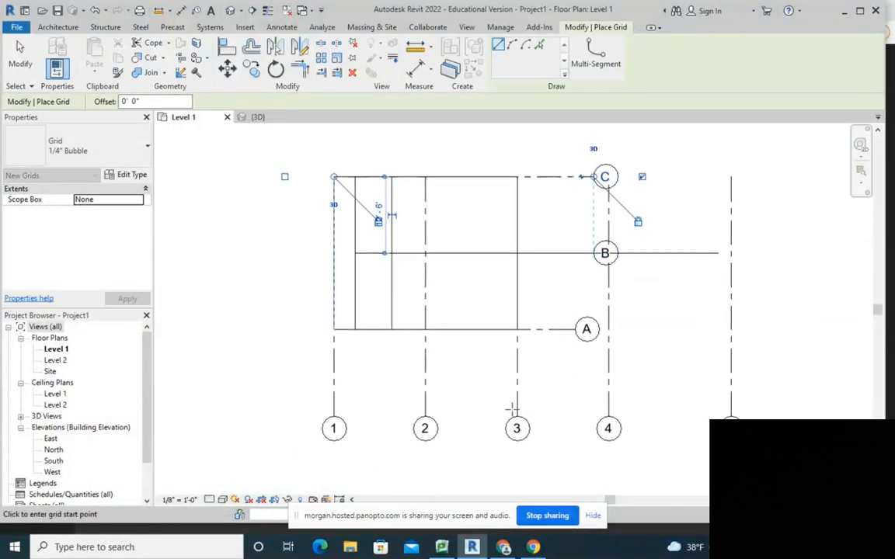
key(Escape)
key(Escape)
- Delete vertical grid lines 4 and 5 east of the floor
click(609, 392)
key(Delete)
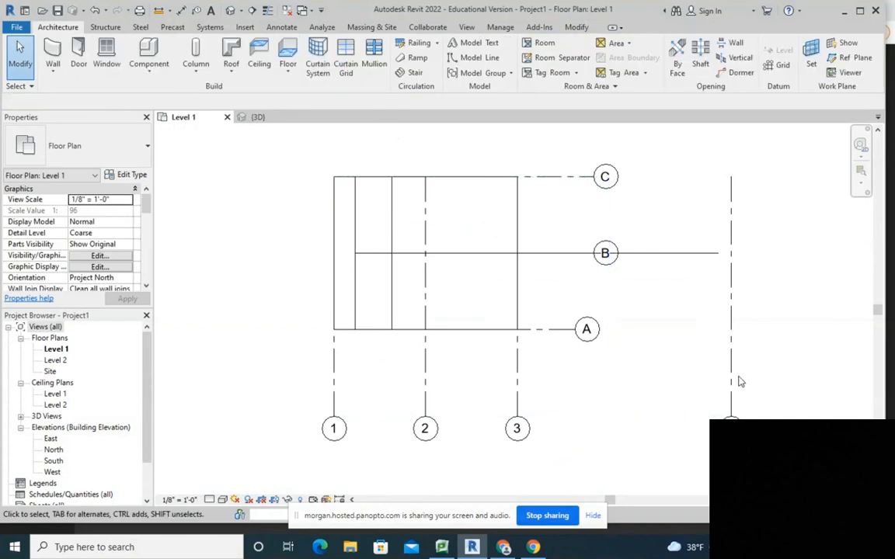
click(731, 380)
key(Delete)
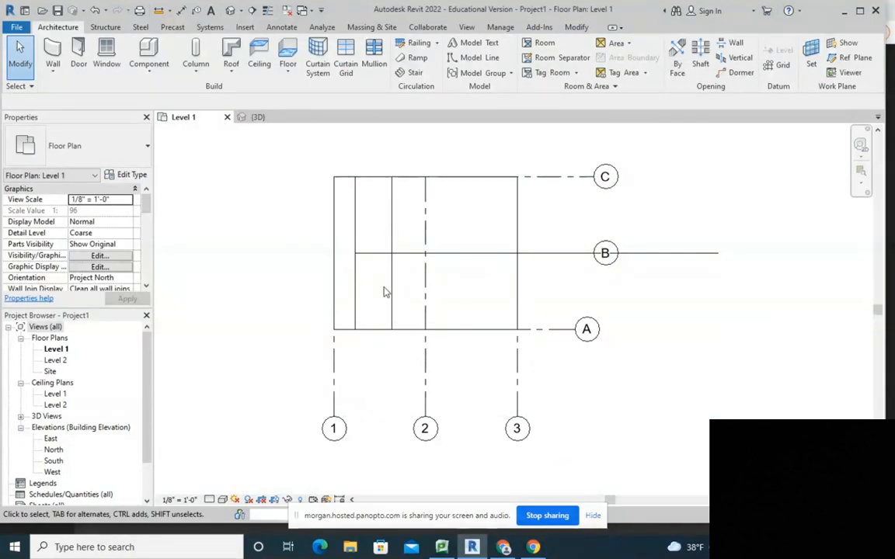
- Delete the two vertical detail lines between grids 1 and 2
click(357, 283)
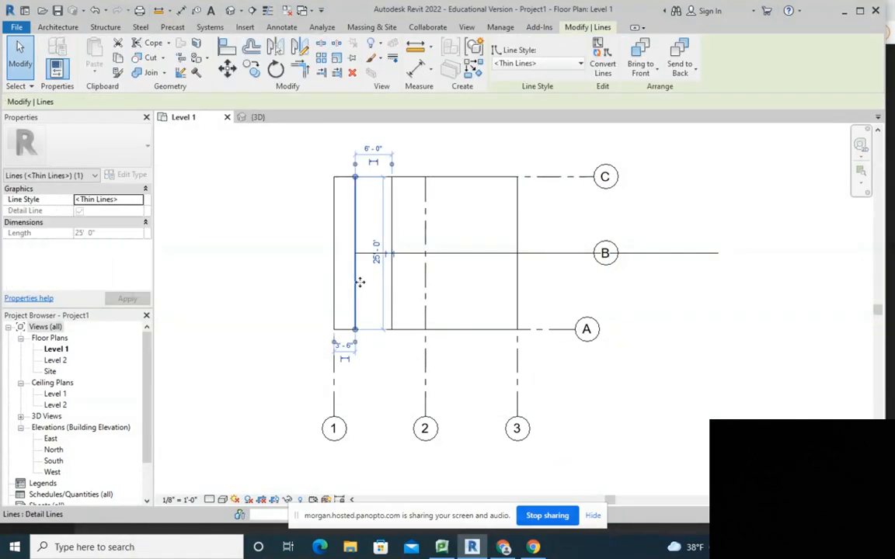
key(Delete)
click(393, 270)
key(Delete)
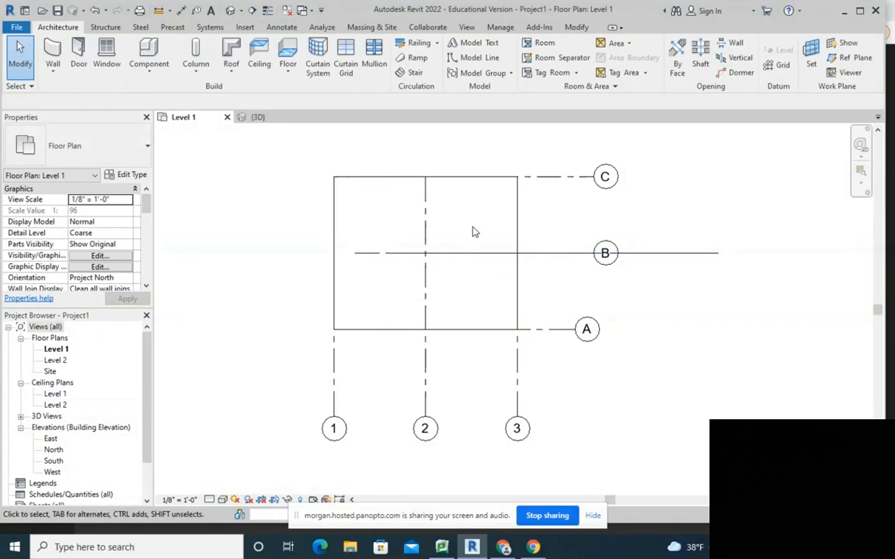
- Delete the horizontal detail line overlapping grid B and extend grid B's west end past the floor's west edge
click(707, 251)
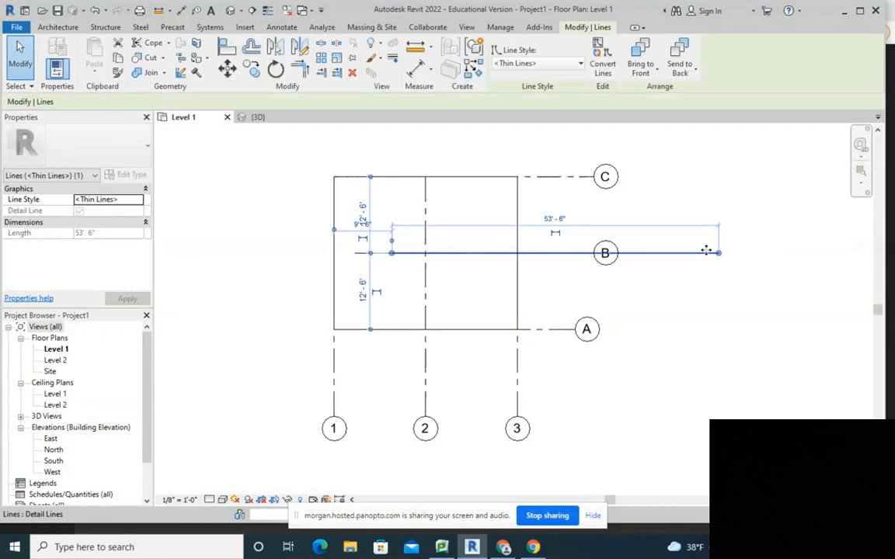
key(Delete)
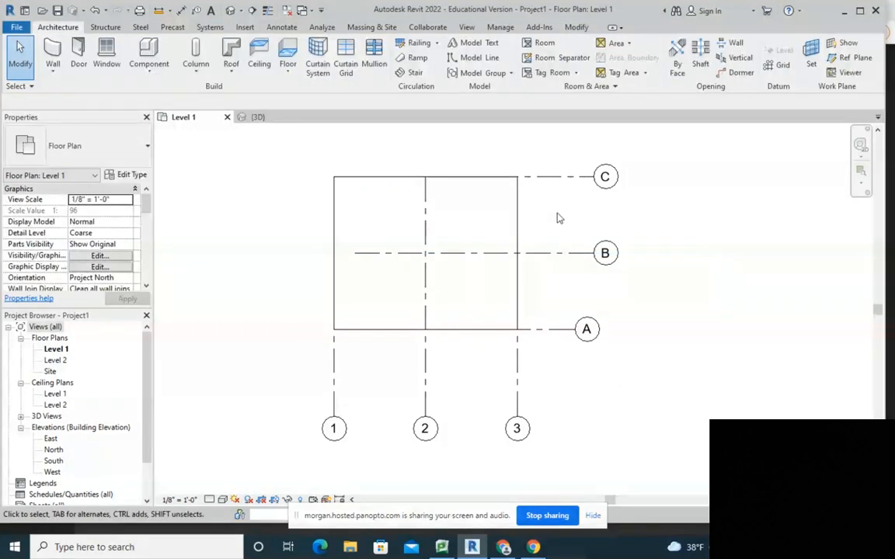
click(587, 257)
drag(354, 253, 286, 253)
- Extend the west ends of grids A and C past the floor and align grid B's west end with them
click(450, 176)
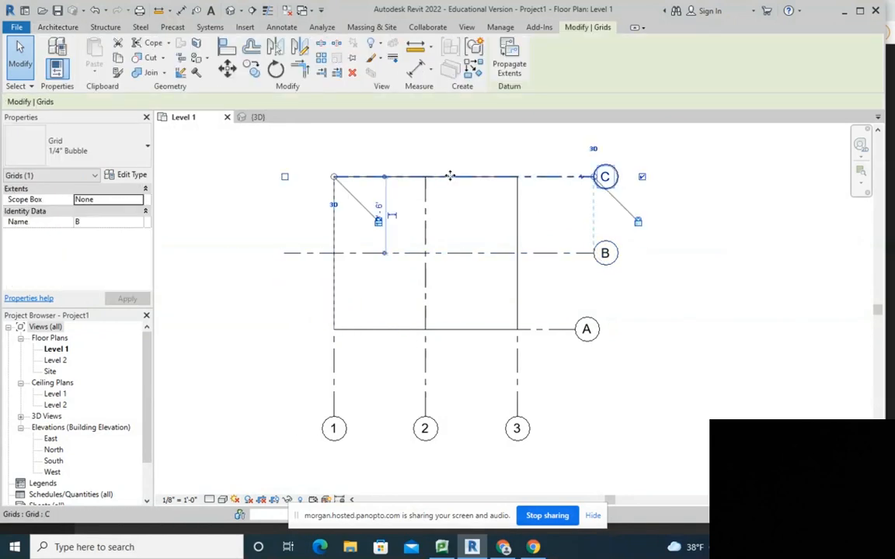
drag(334, 177, 256, 177)
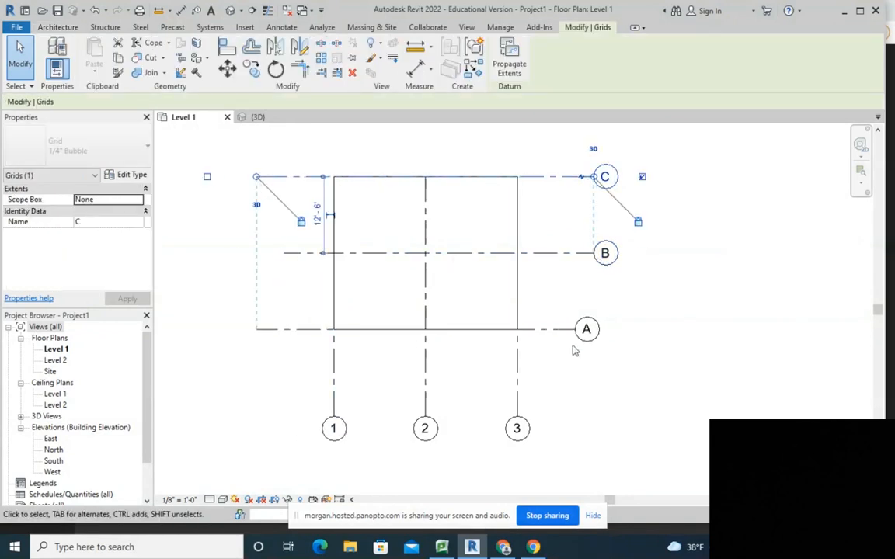
click(678, 366)
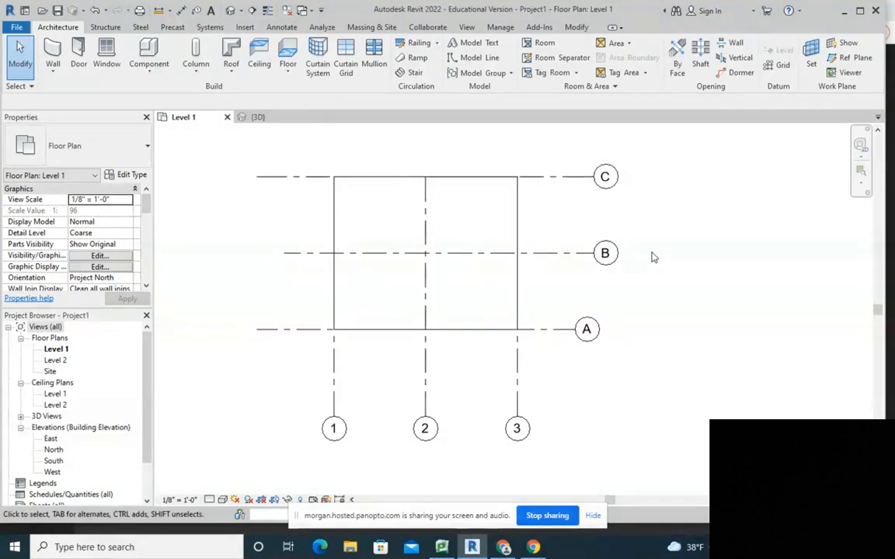
click(572, 253)
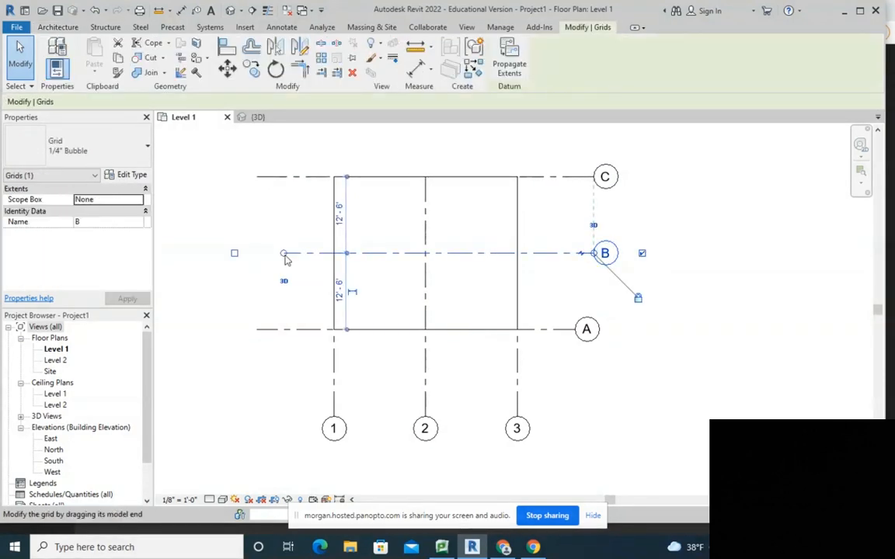
click(666, 281)
click(530, 253)
drag(283, 254, 257, 254)
- Extend the north ends of vertical grids 1, 2 and 3 past the floor's north edge, beyond grid C
click(339, 388)
middle_drag(349, 386, 364, 466)
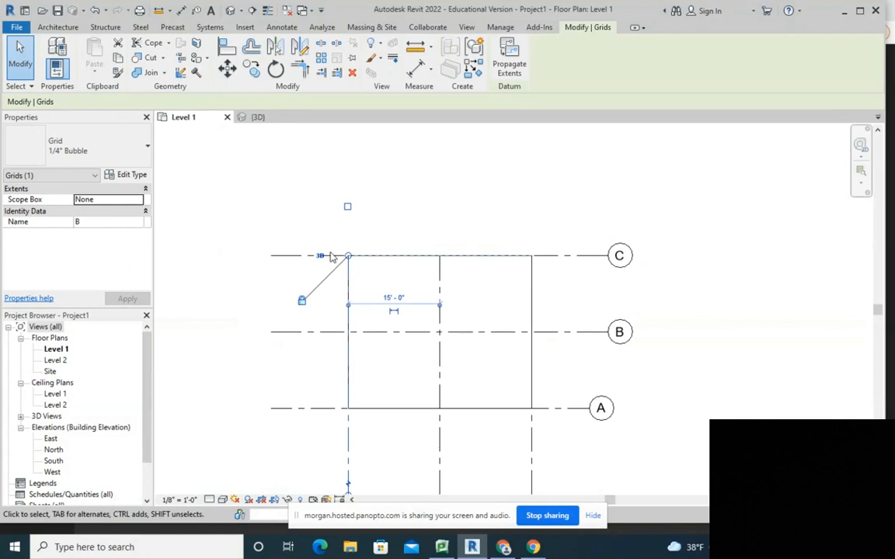
drag(349, 259, 348, 202)
click(669, 194)
scroll(484, 295, down, 3)
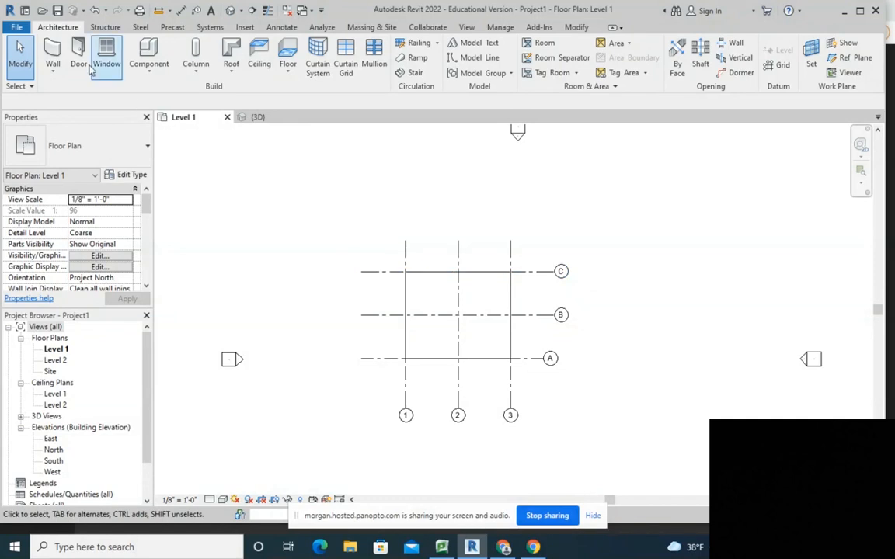
- Place a vertical W Shapes-Column W10X49 structural column at the intersection of grids 2 and B
click(197, 73)
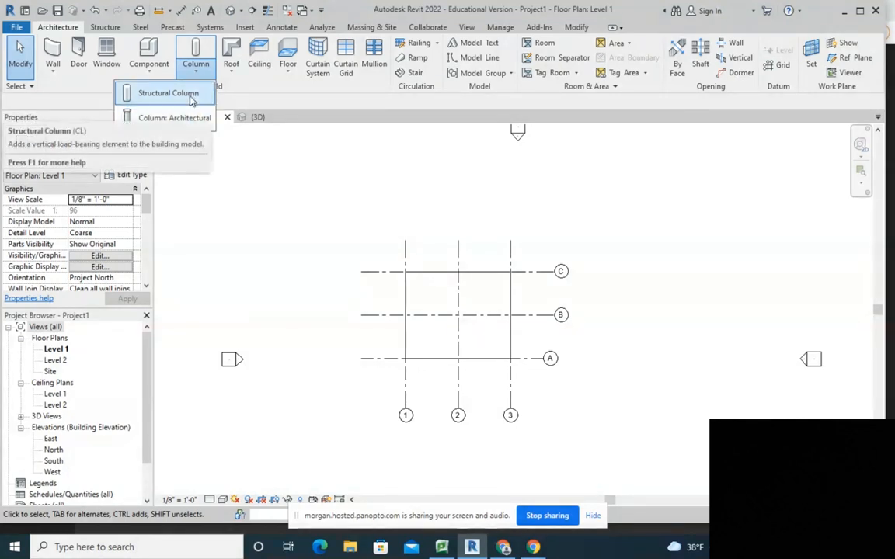
click(192, 99)
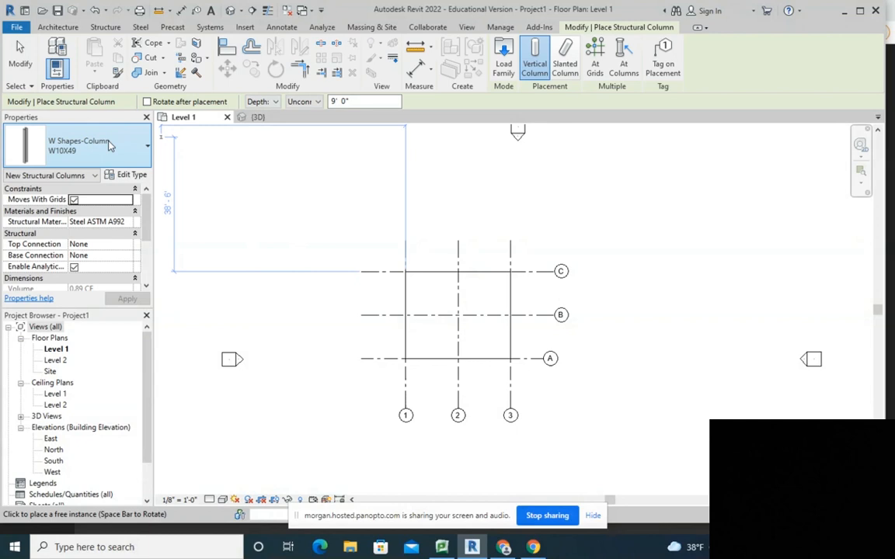
click(109, 146)
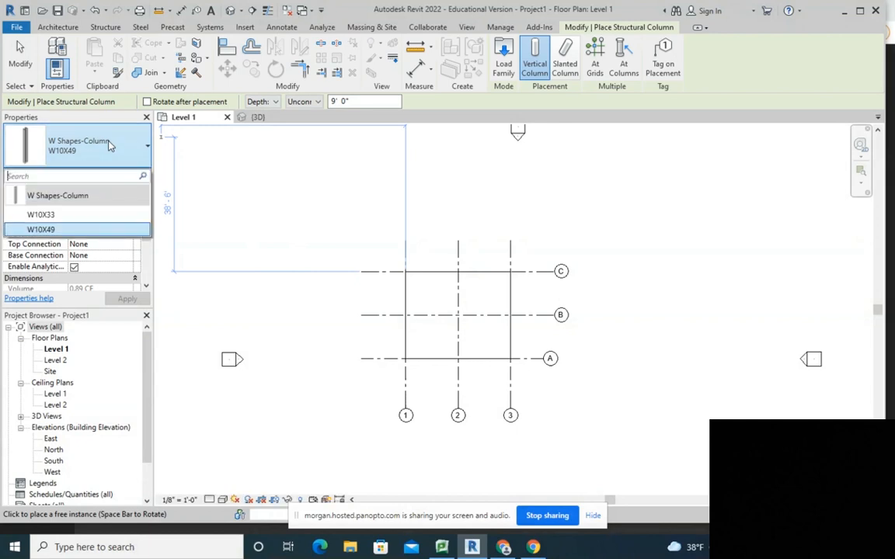
click(109, 146)
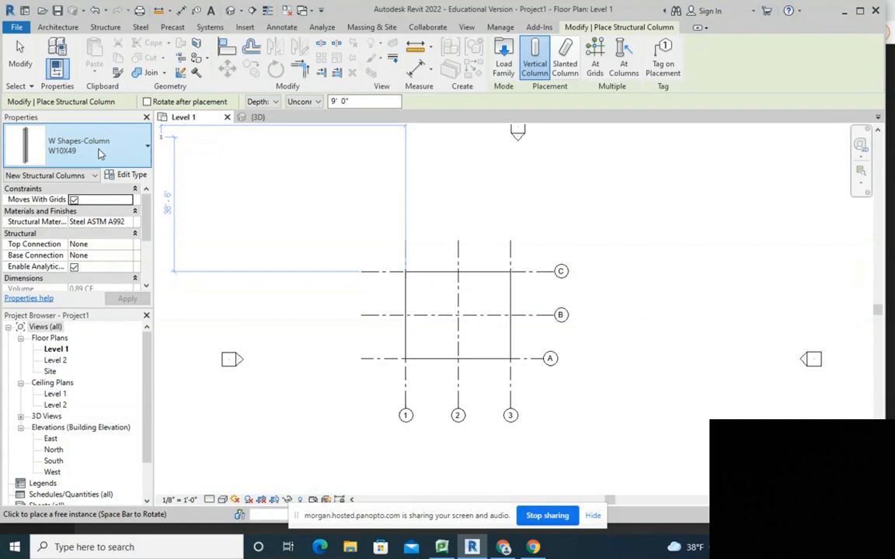
scroll(458, 314, up, 5)
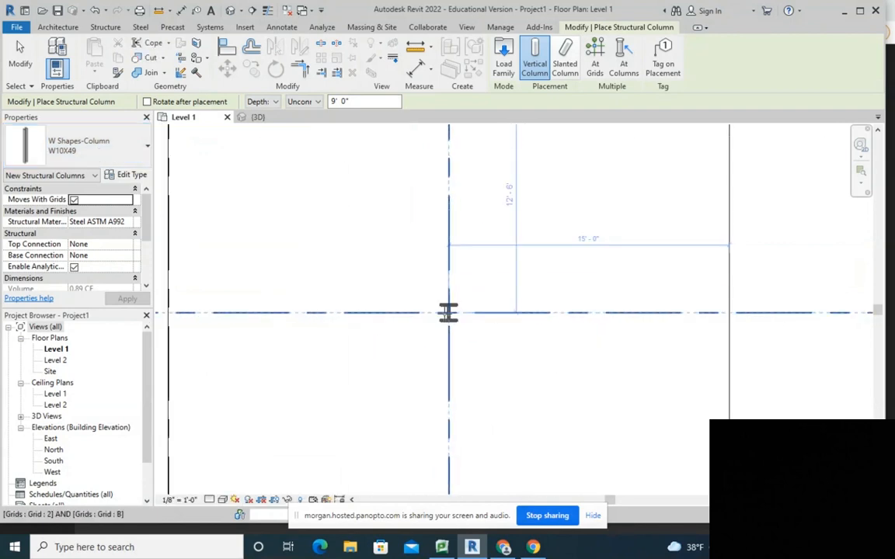
scroll(448, 312, down, 5)
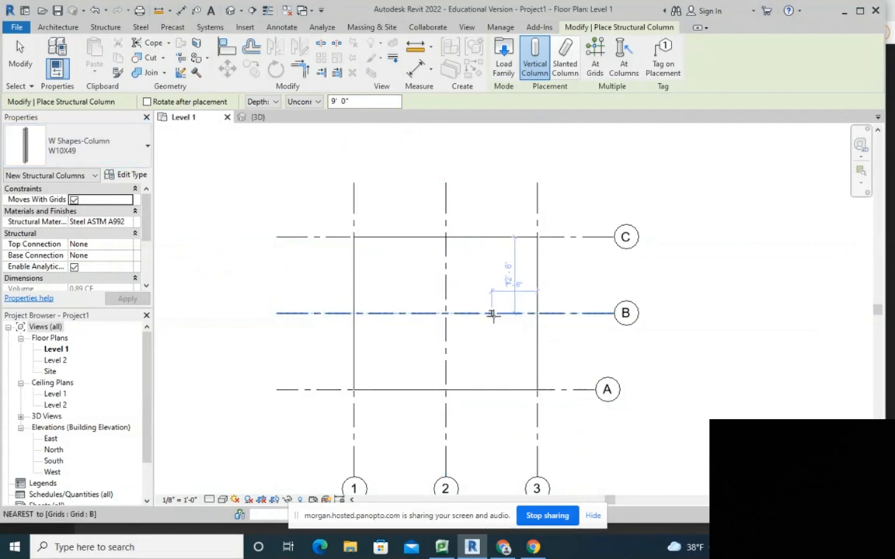
scroll(455, 317, up, 5)
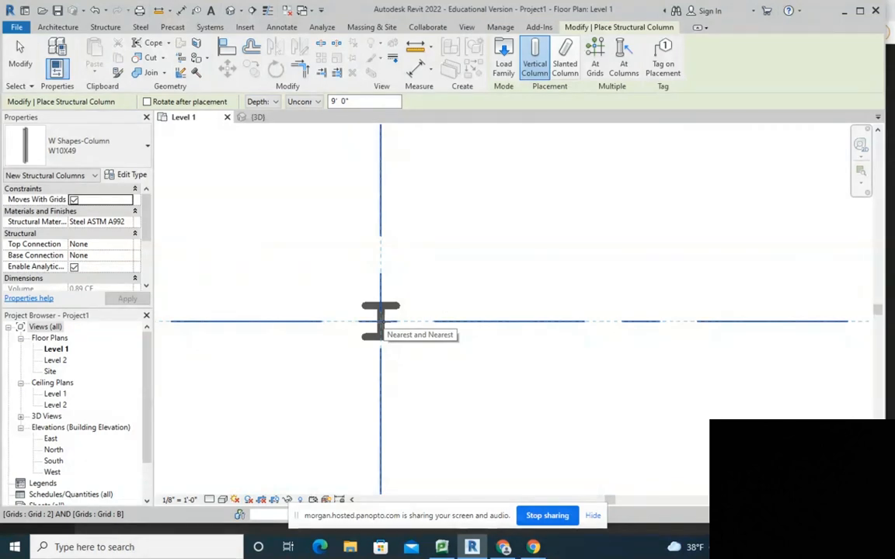
click(380, 319)
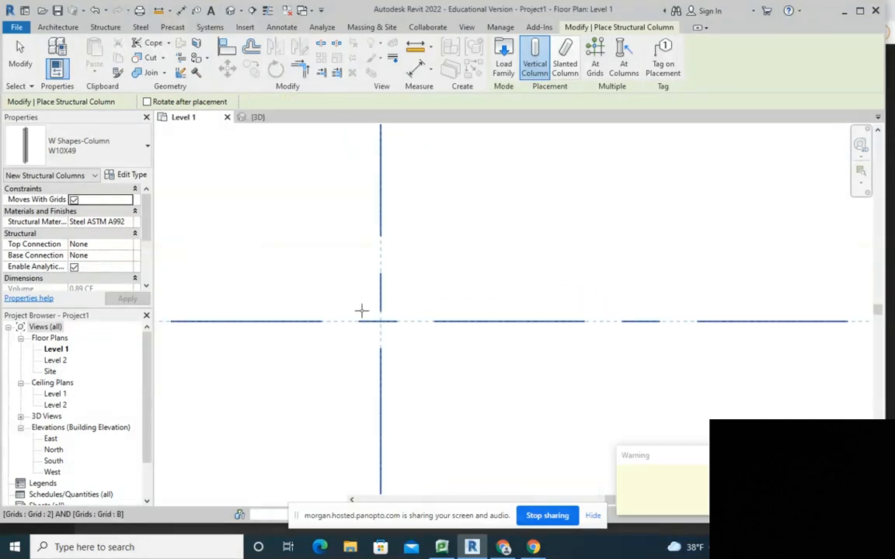
- Place W10X49 structural columns at intersection 1-B and where grids 1, 2 and 3 cross grid C
scroll(389, 315, down, 2)
scroll(448, 329, down, 2)
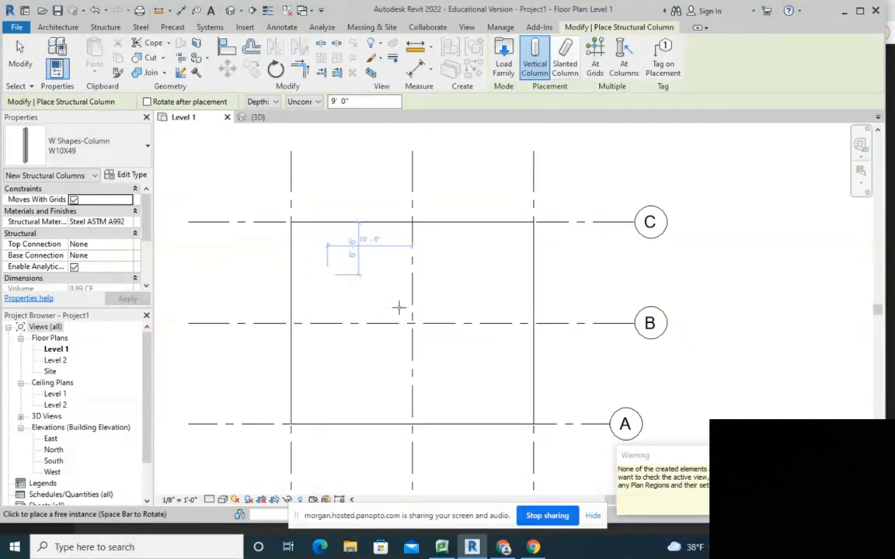
scroll(420, 315, down, 2)
middle_drag(444, 319, 529, 369)
scroll(441, 315, up, 3)
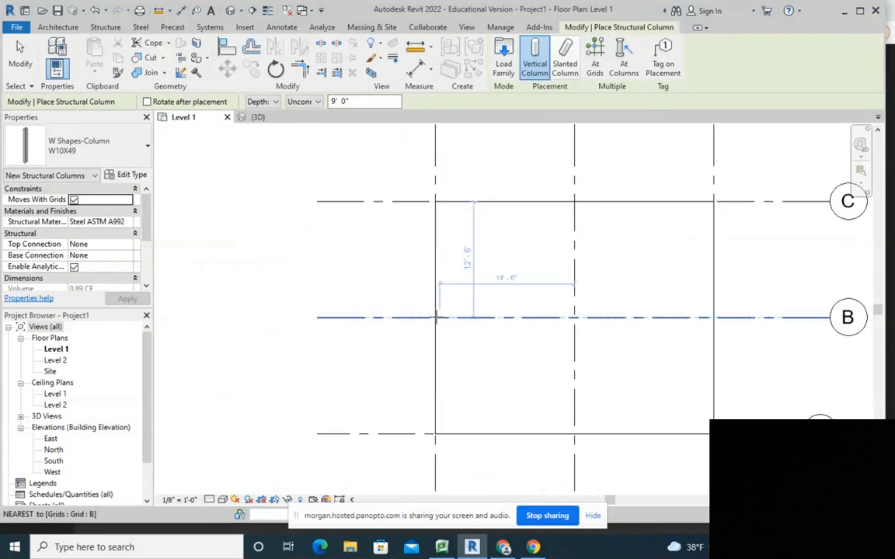
click(439, 304)
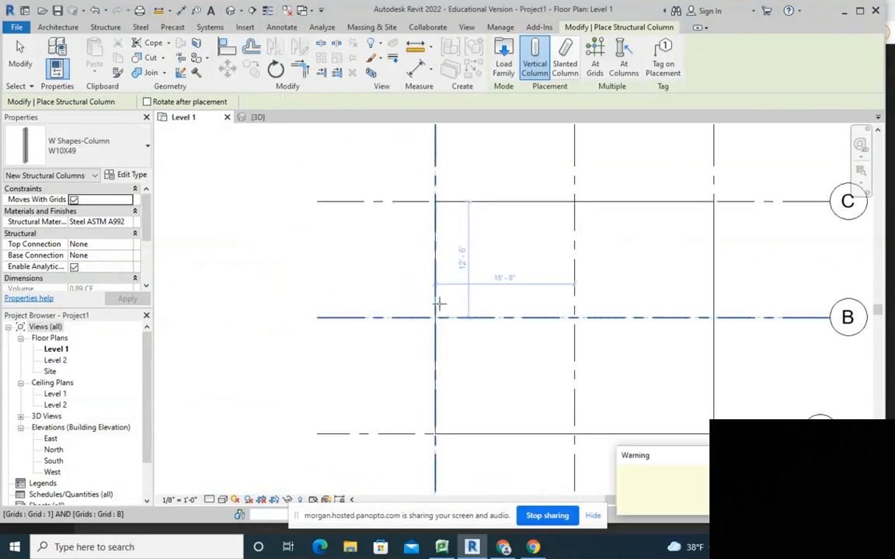
click(435, 200)
click(574, 200)
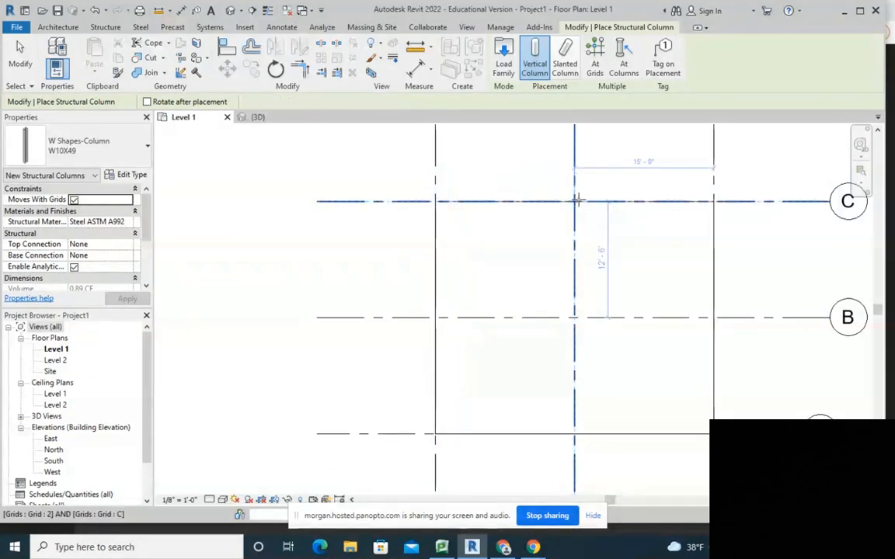
click(715, 200)
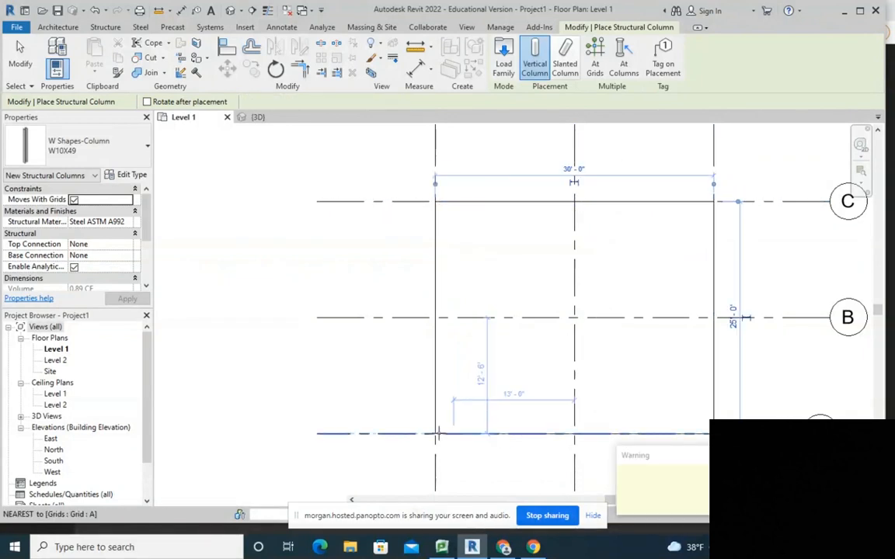
- Place W10X49 structural columns where grids 1, 2 and 3 cross grid A and at intersection 3-B, then end column placement
click(574, 432)
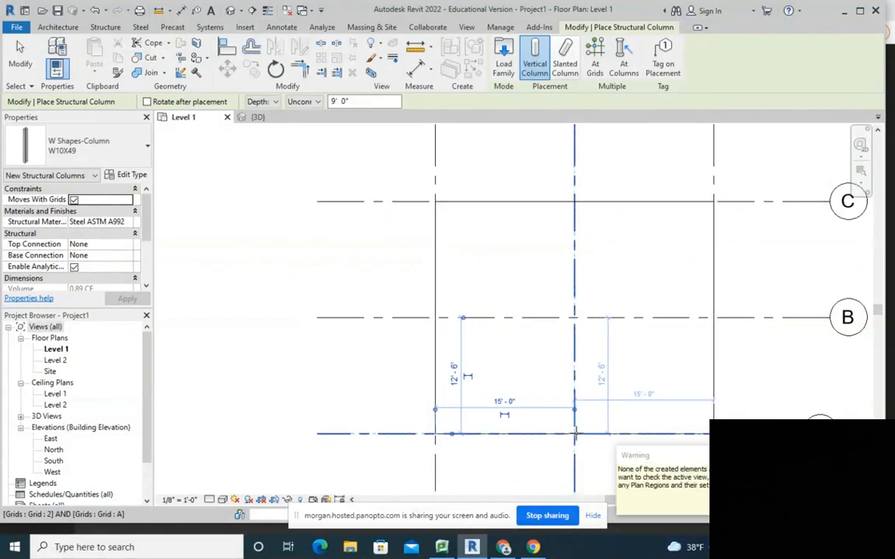
click(713, 432)
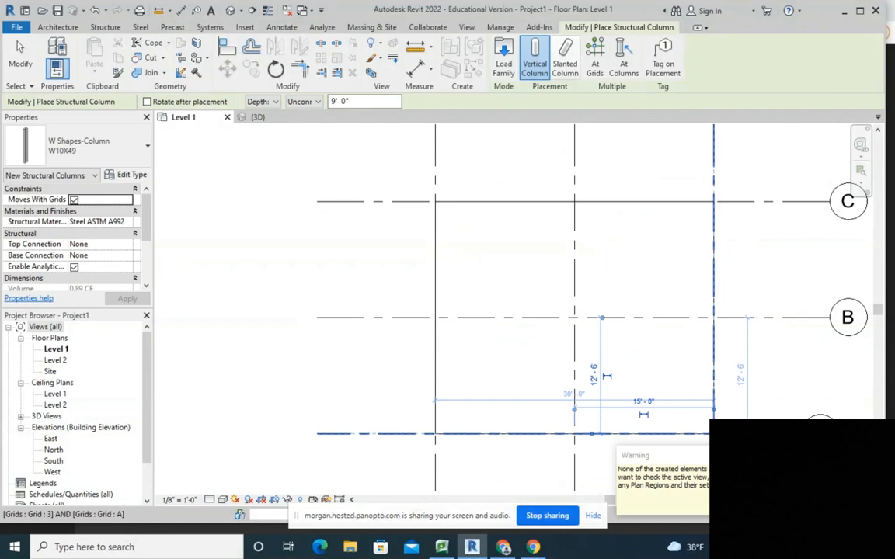
click(714, 317)
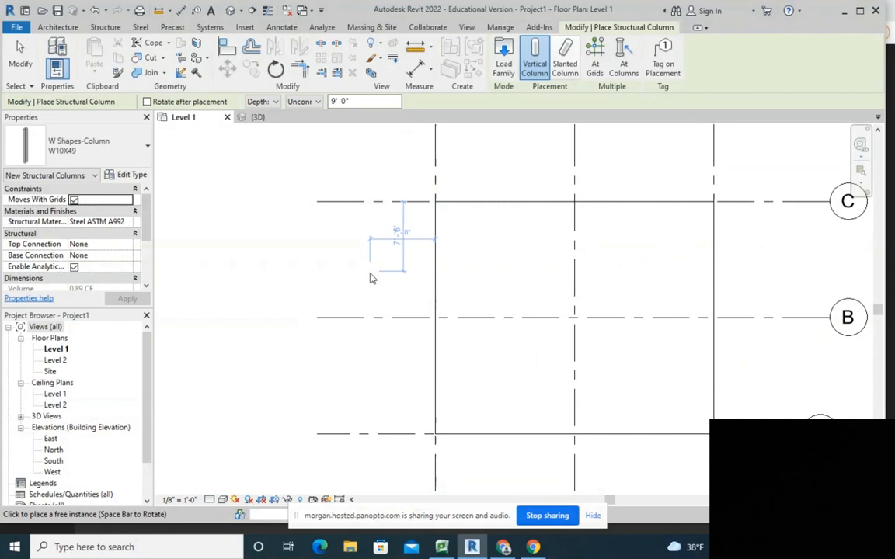
key(Escape)
key(Escape)
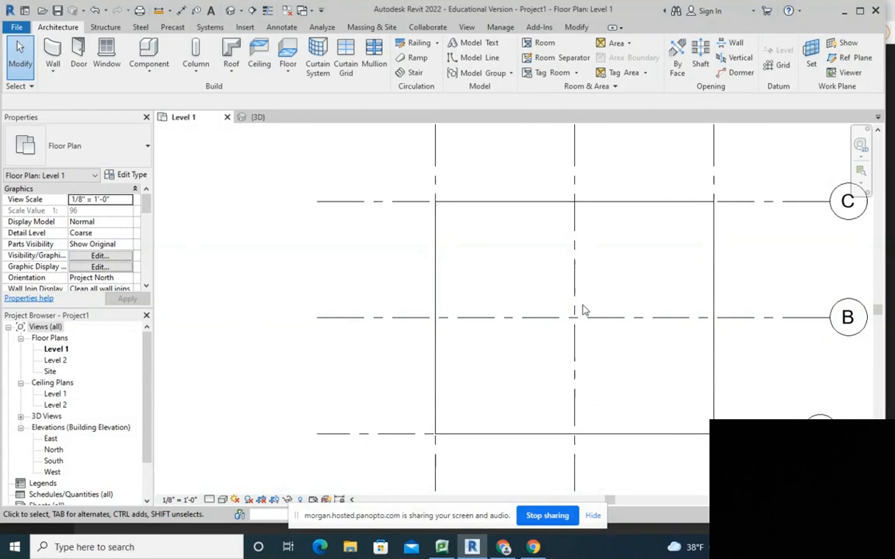
- Open the South elevation view from the south elevation marker below the floor plan
scroll(584, 310, down, 10)
middle_drag(595, 352, 534, 332)
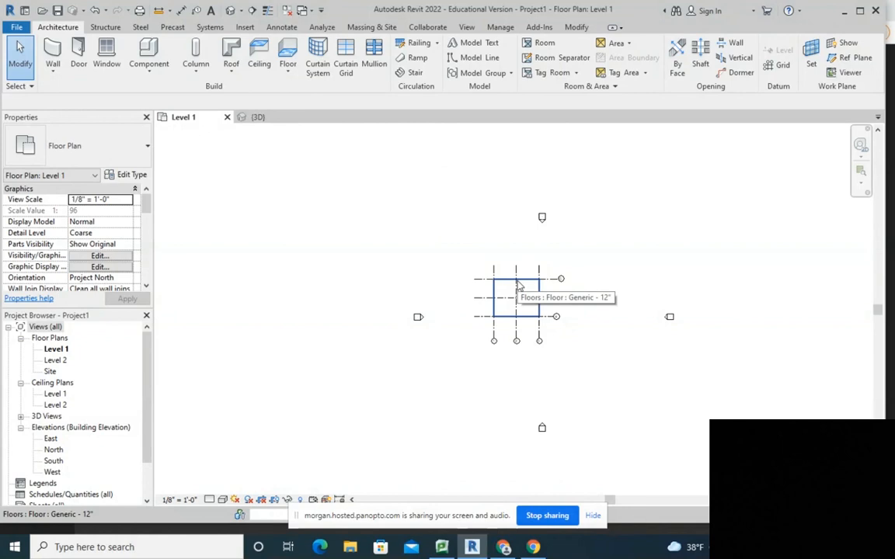
scroll(543, 428, up, 4)
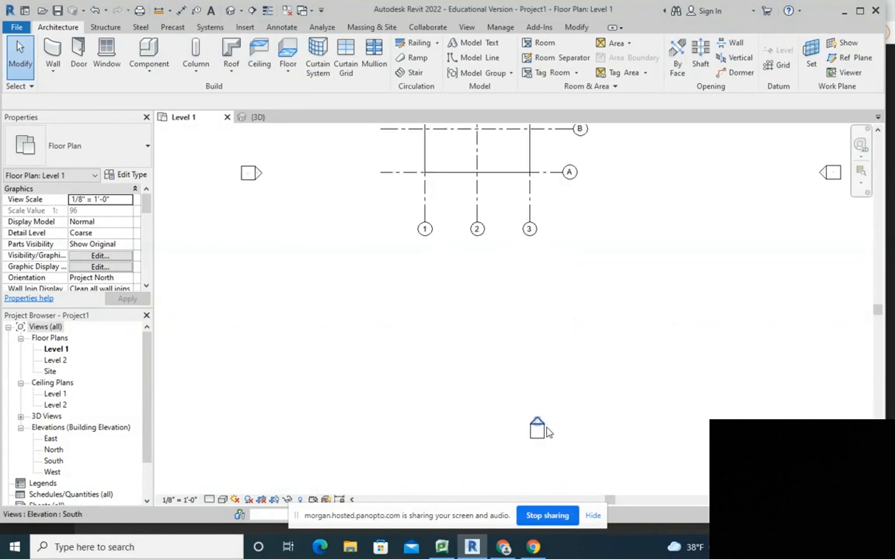
click(539, 427)
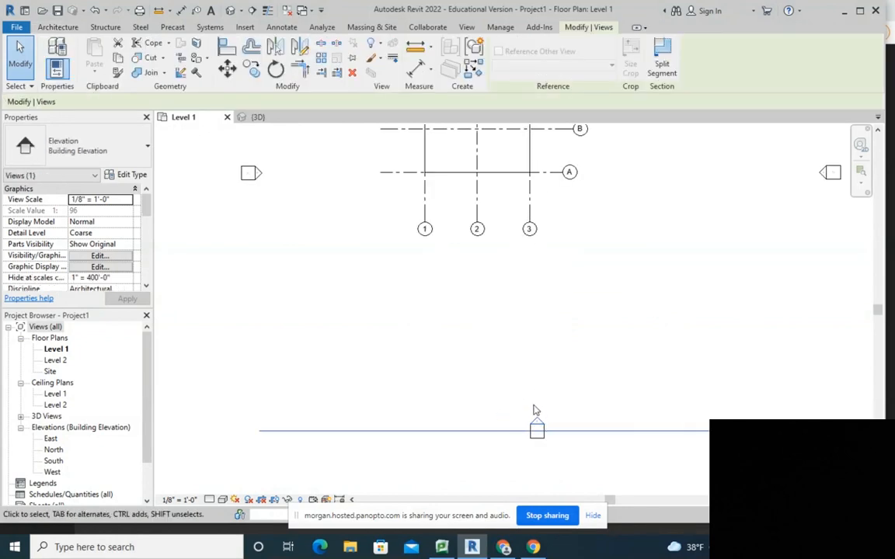
scroll(540, 396, down, 3)
scroll(542, 404, up, 3)
right_click(552, 420)
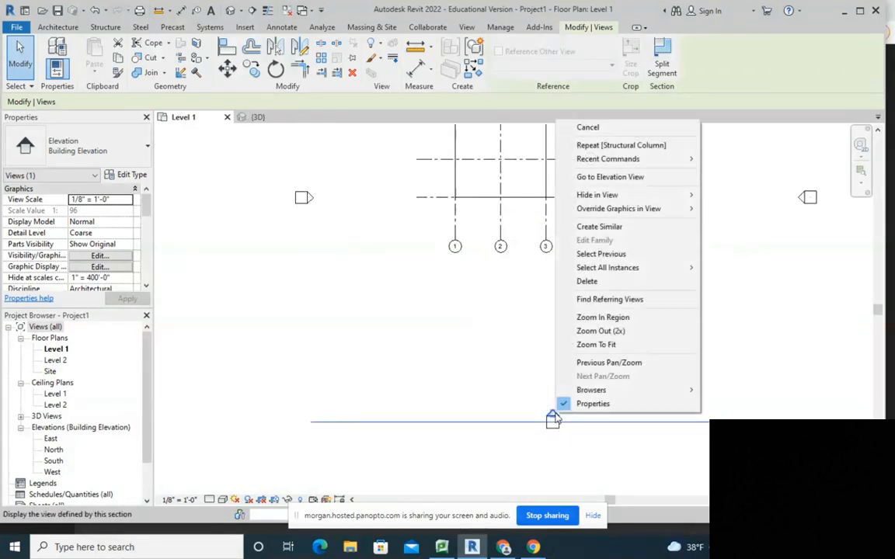
click(631, 178)
scroll(381, 353, up, 3)
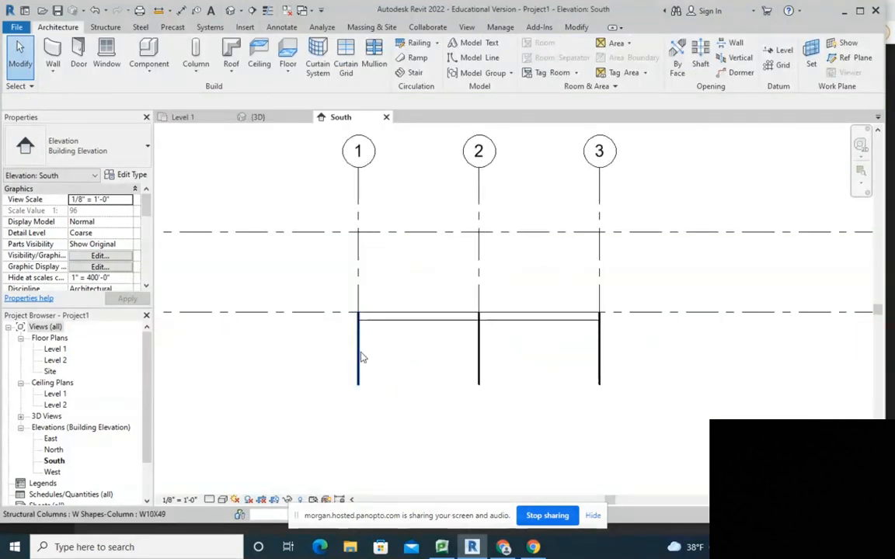
- Set the South elevation view's detail level to Fine so the column profiles are drawn in full
click(360, 360)
click(389, 369)
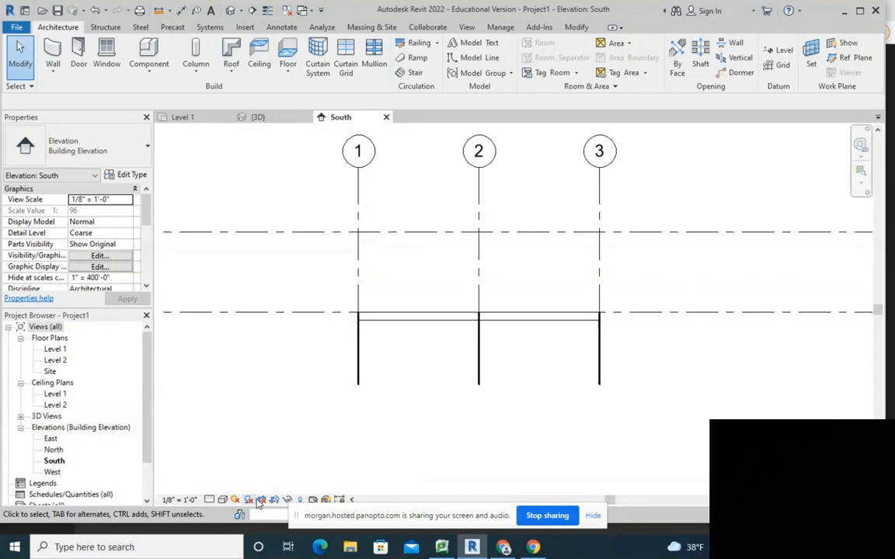
drag(419, 518, 684, 525)
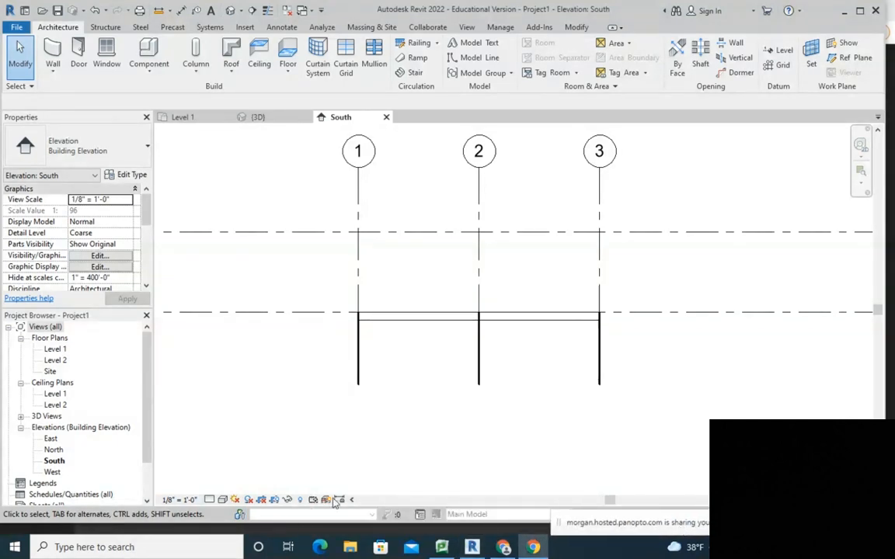
click(210, 501)
click(223, 485)
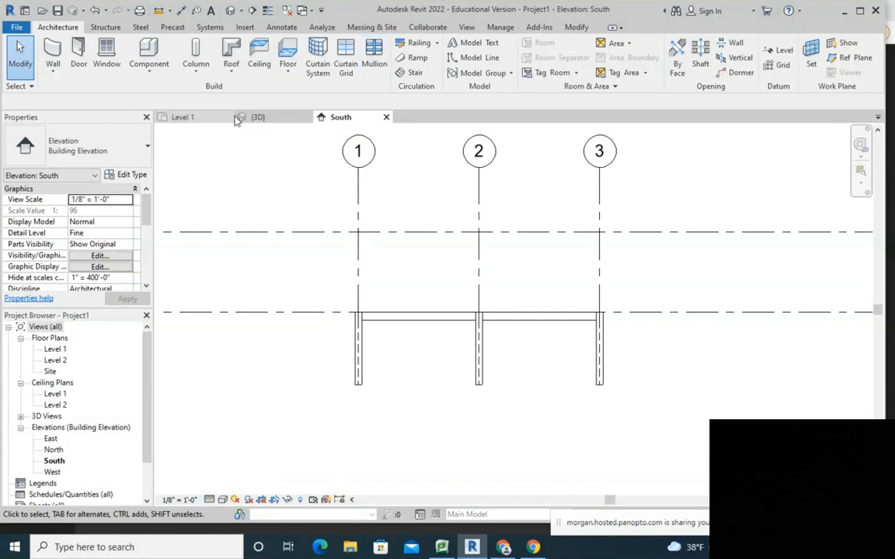
- Return to the Level 1 floor plan and reopen the South elevation from its elevation marker
click(183, 117)
click(553, 419)
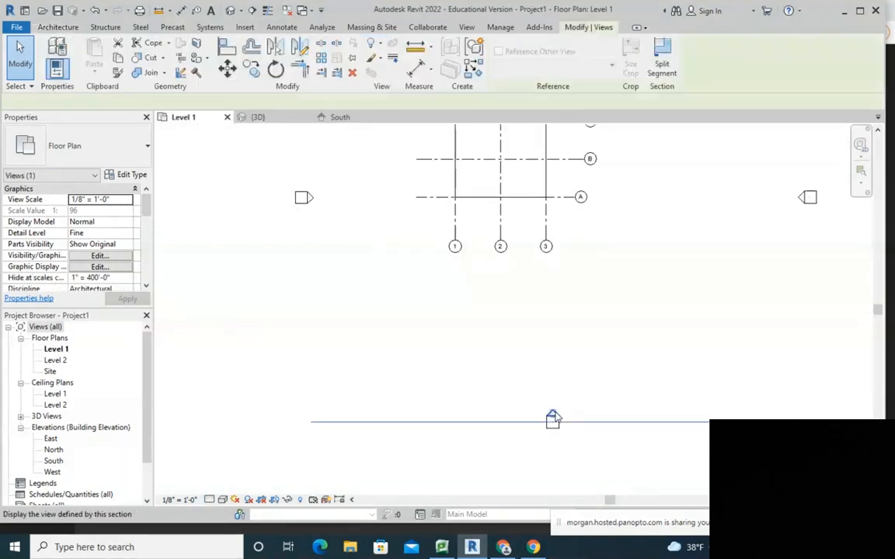
right_click(553, 419)
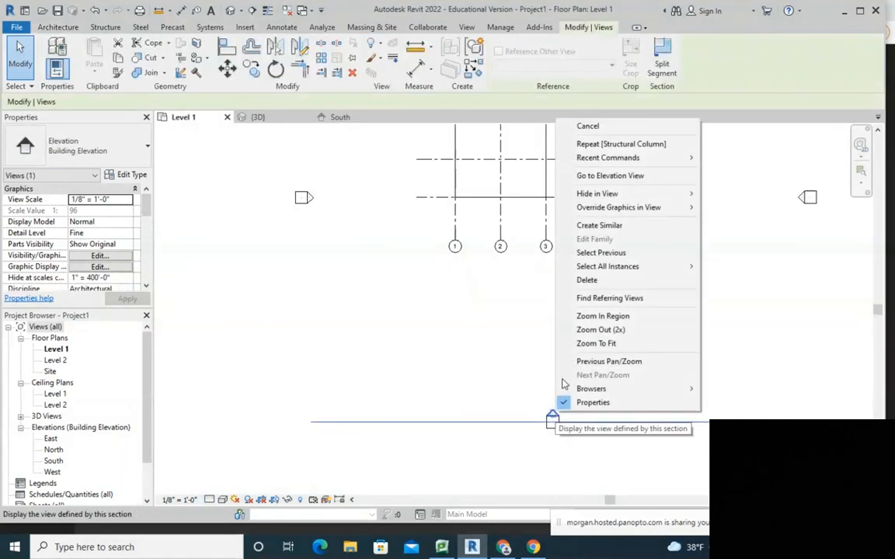
click(620, 177)
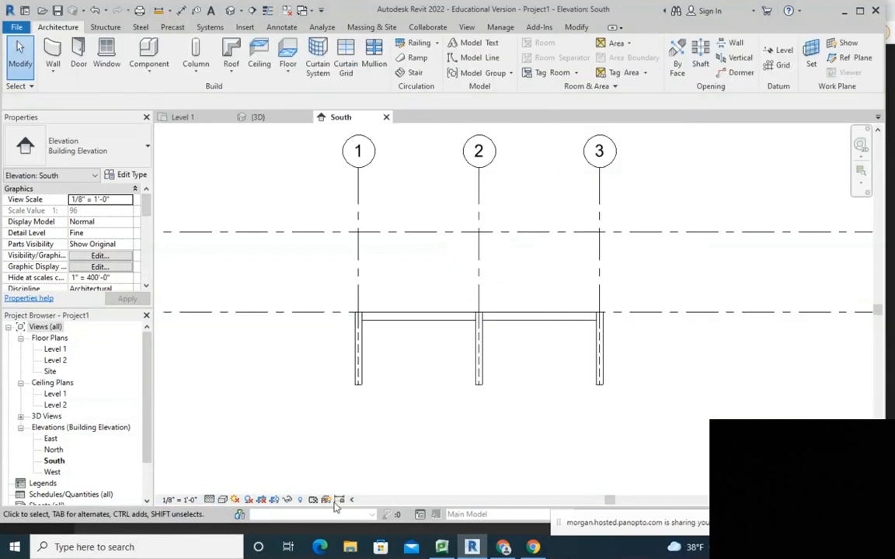
- Switch the South elevation's detail level to Coarse and back to Fine to compare how the columns are drawn
click(209, 503)
click(206, 416)
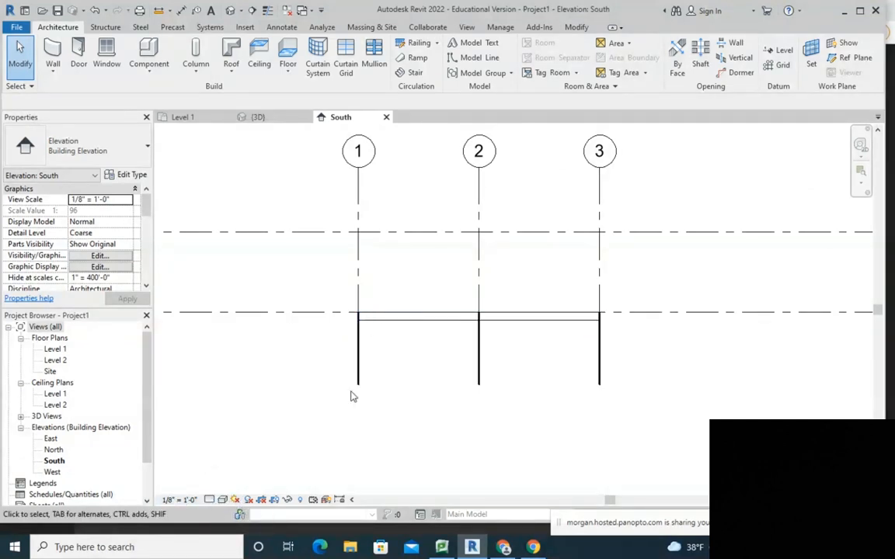
click(210, 500)
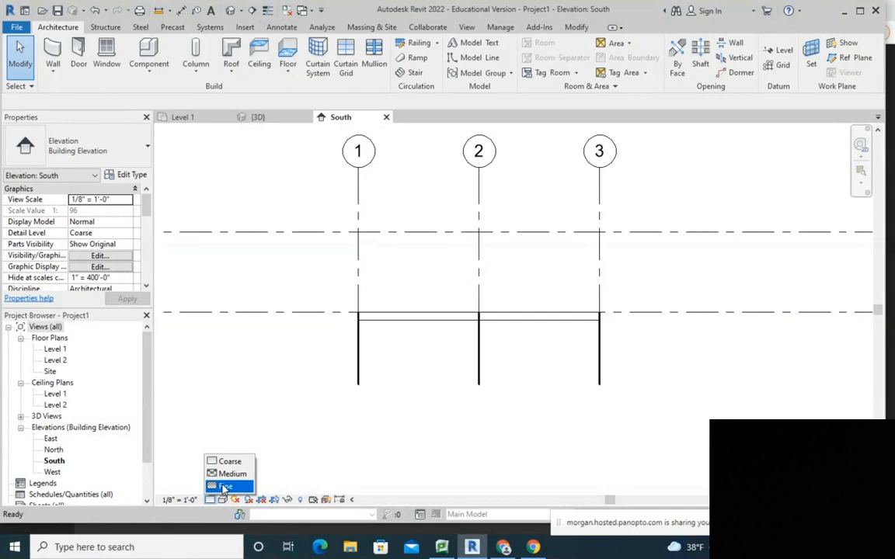
click(225, 486)
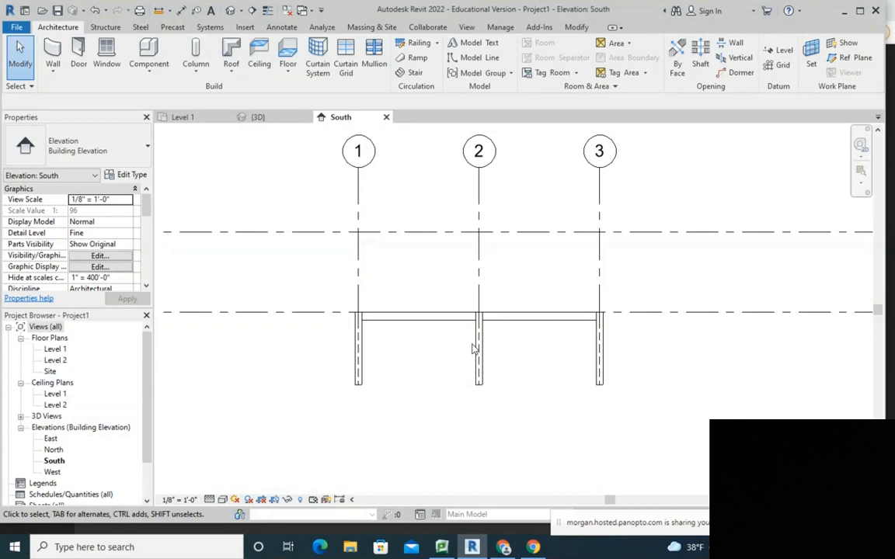
- Try enclosing and crossing selection boxes around the columns in the South elevation, then clear the selection
drag(269, 448, 693, 370)
drag(282, 434, 507, 239)
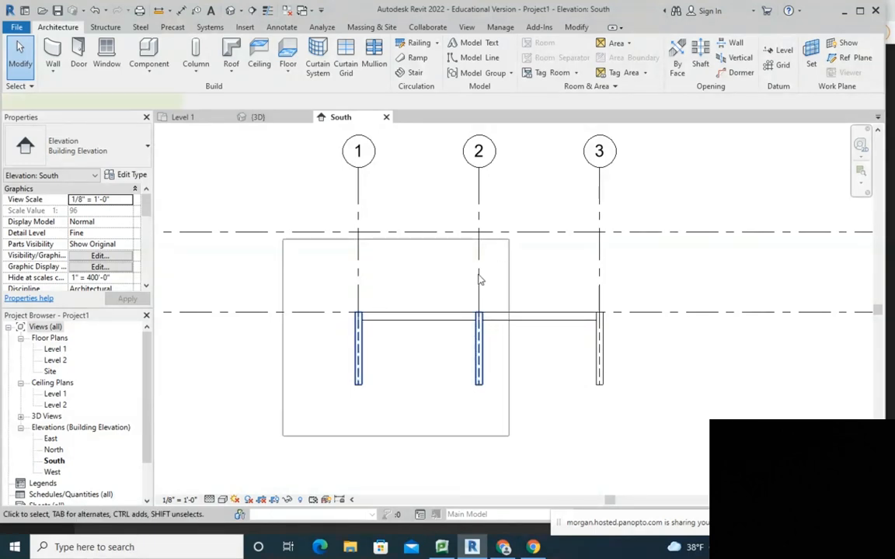
drag(274, 443, 729, 257)
click(690, 365)
drag(712, 451, 234, 387)
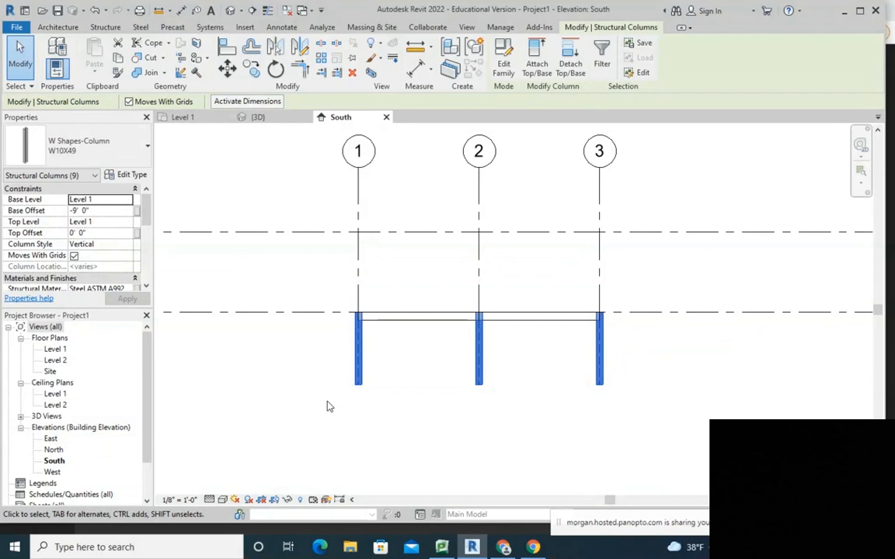
click(557, 398)
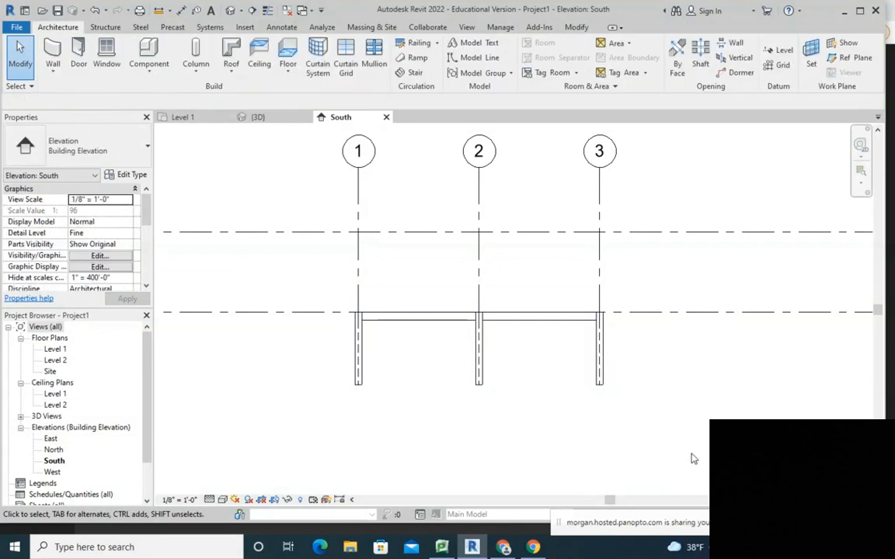
- Select all the structural columns in the South elevation and set their base offset to -1' 0" and top level to Level 2
drag(668, 447, 182, 374)
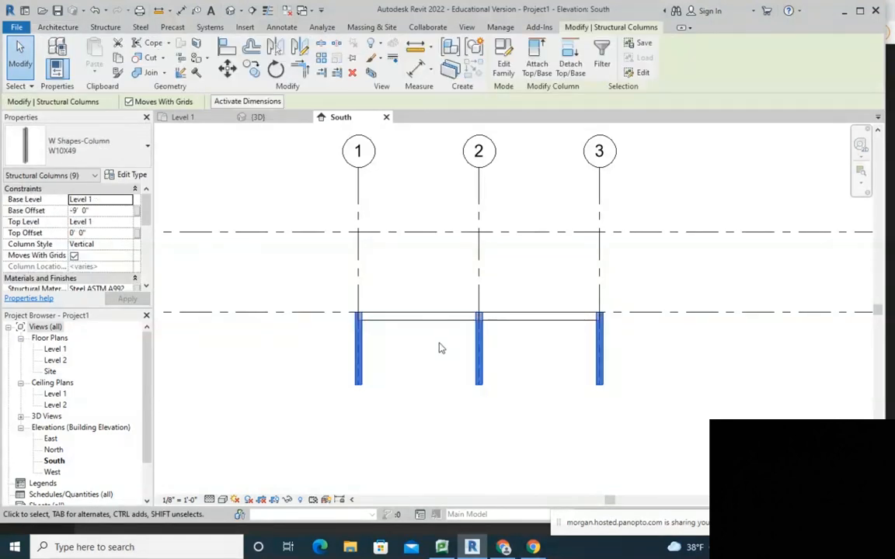
click(102, 211)
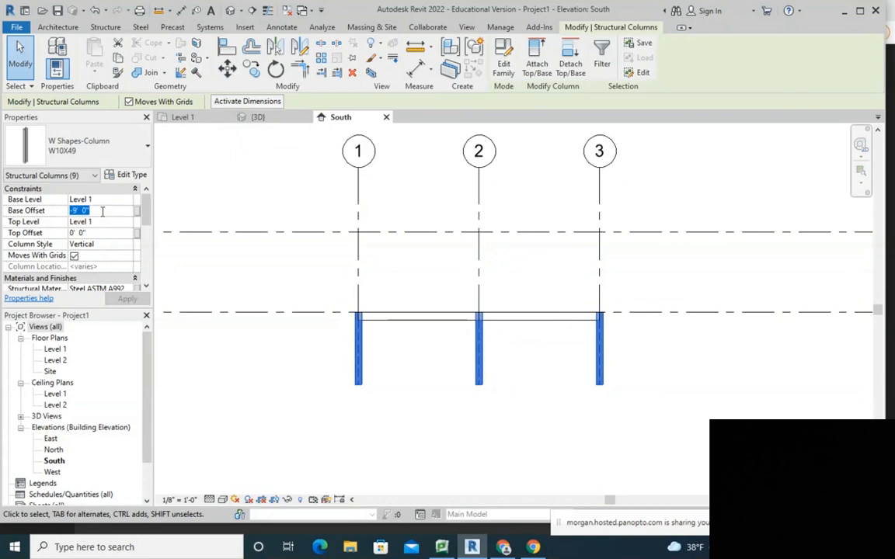
text(-)
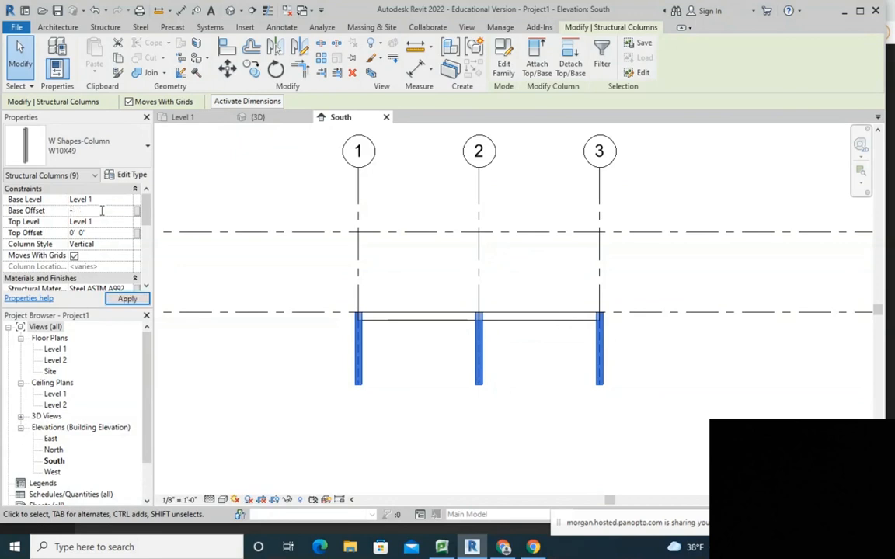
text(1)
click(114, 220)
click(128, 224)
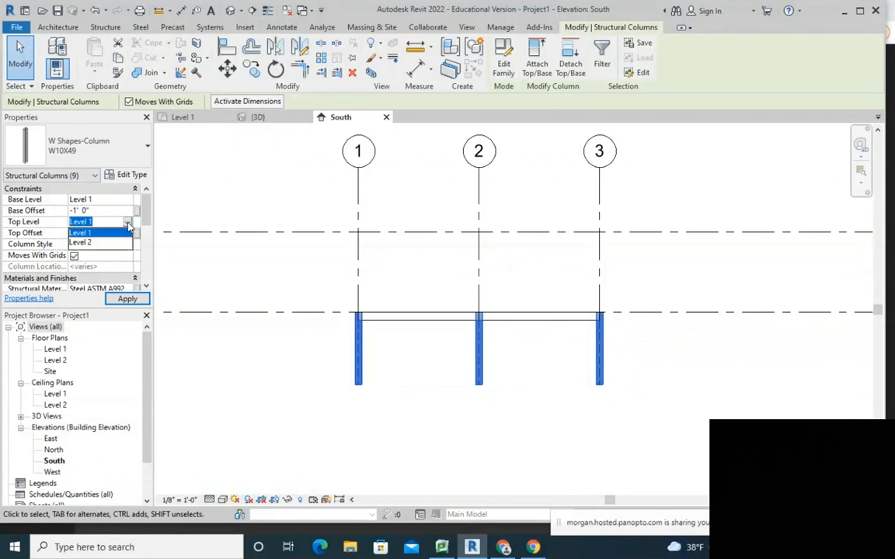
click(89, 240)
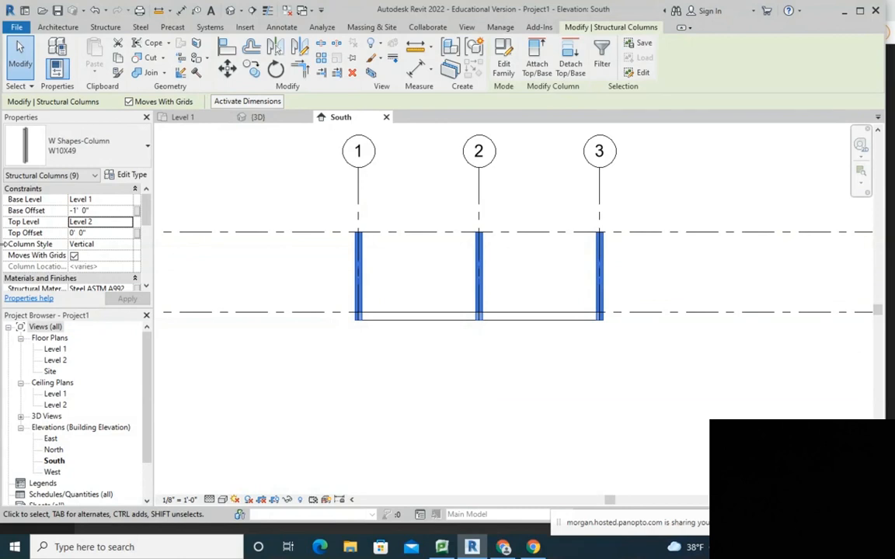
- Set the elevation of Level 2 to 13' 0" in the South elevation and clear the selection
click(426, 375)
middle_drag(426, 376, 331, 380)
scroll(375, 362, down, 3)
middle_drag(699, 328, 684, 349)
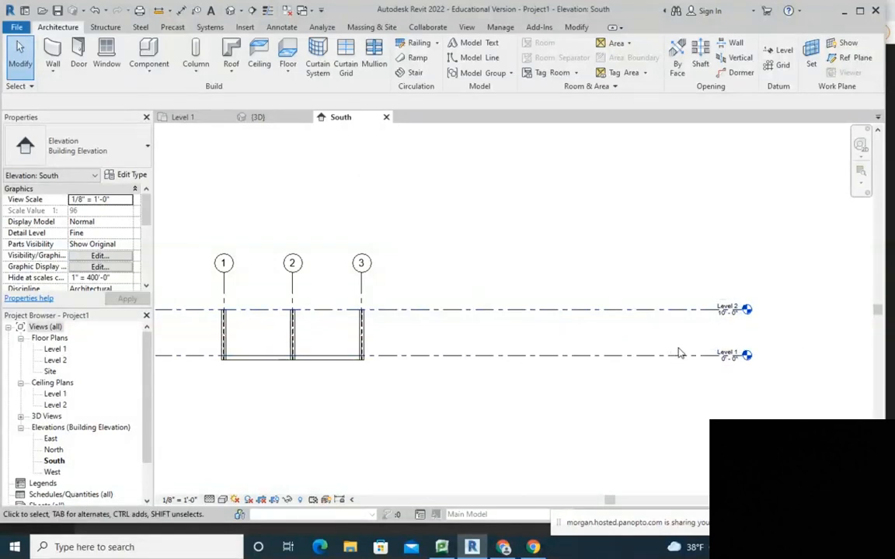
scroll(662, 316, up, 2)
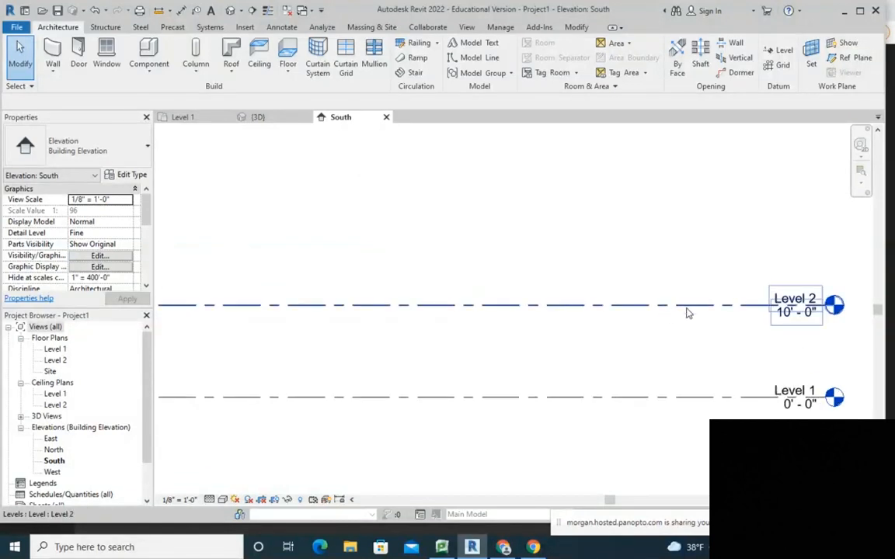
scroll(598, 315, down, 2)
click(598, 314)
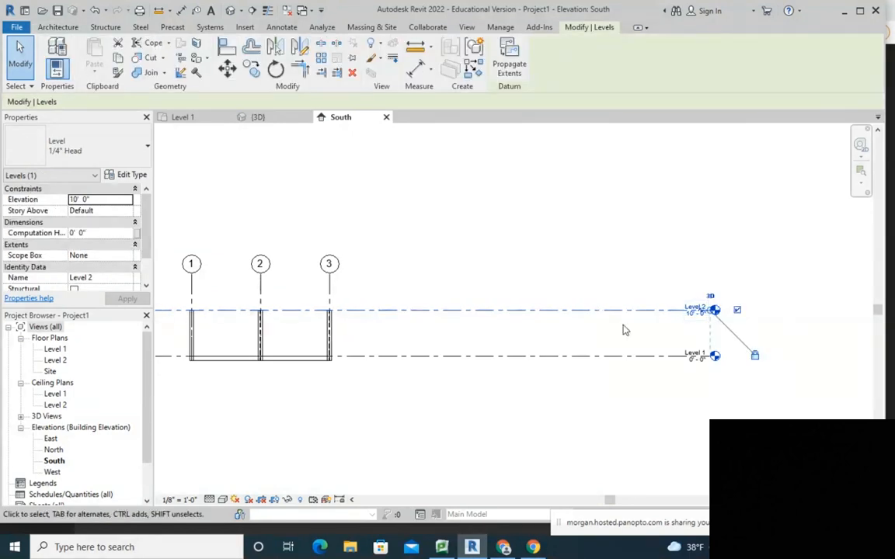
scroll(724, 312, up, 3)
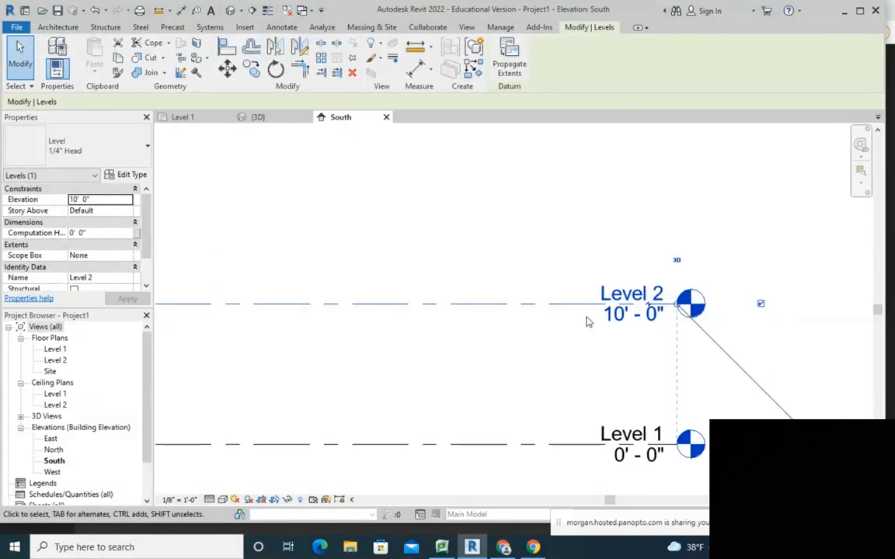
click(621, 314)
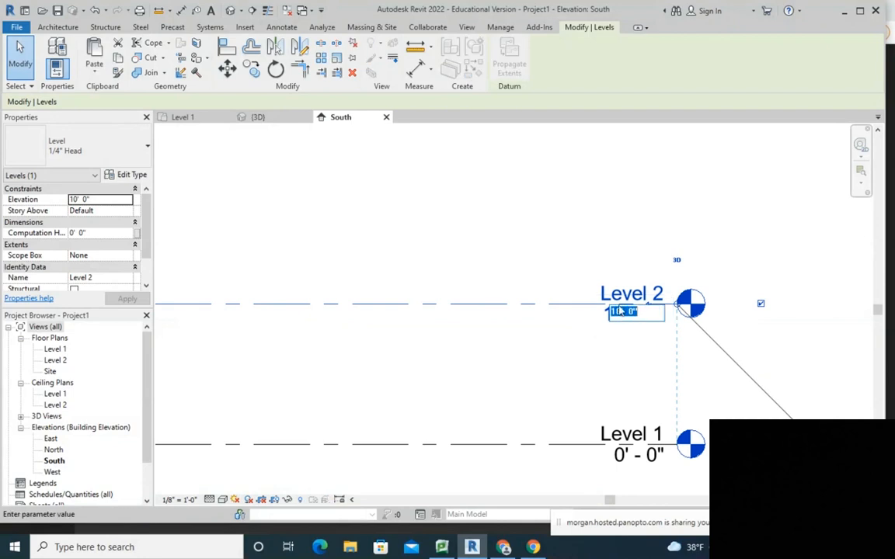
text(13)
key(Return)
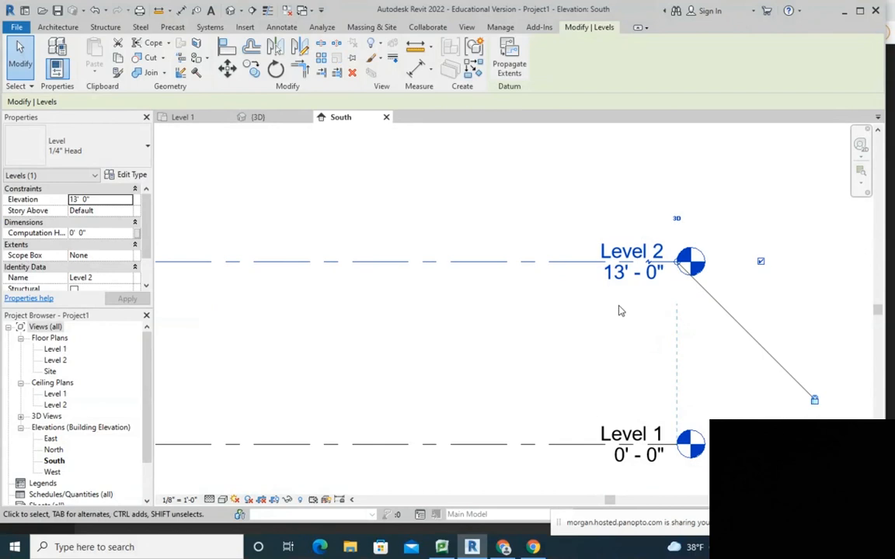
scroll(473, 272, down, 5)
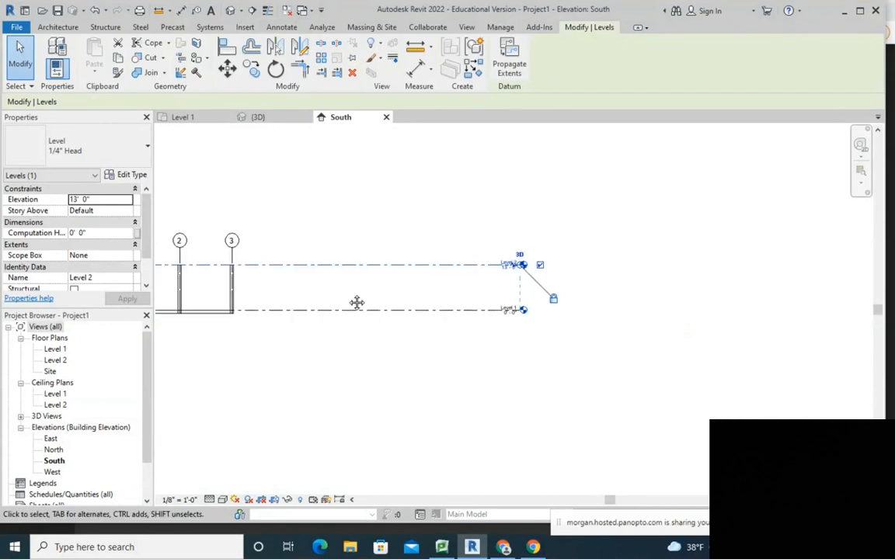
middle_drag(336, 300, 565, 317)
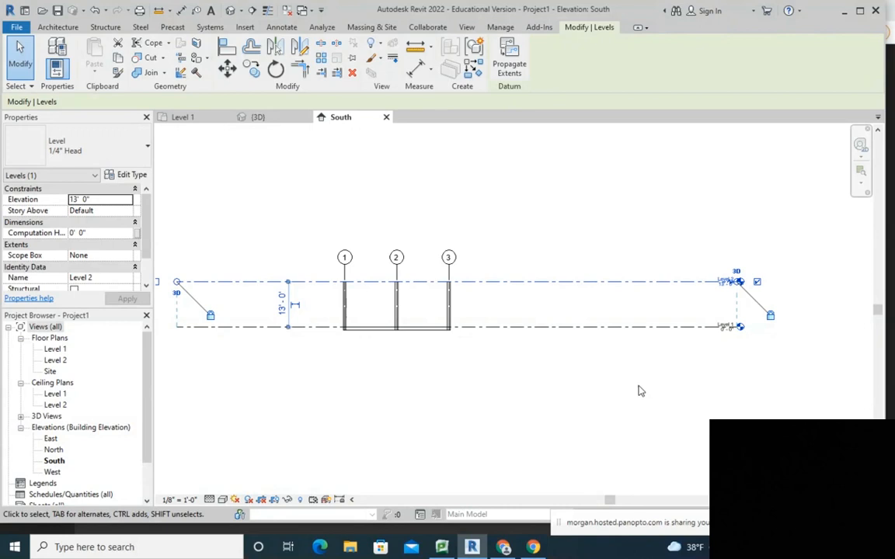
click(594, 136)
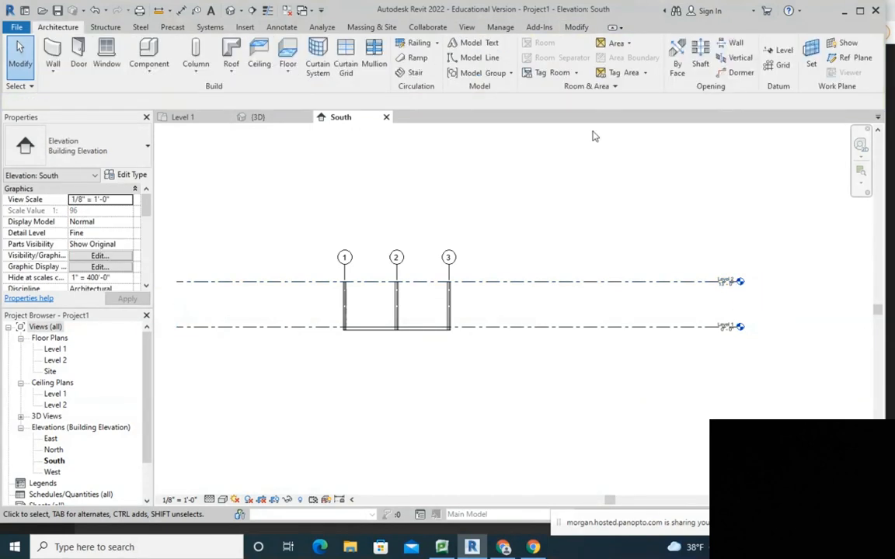
- In the Level 1 floor plan, start a wall with its location line at Finish Face: Interior and type Generic - 12"
click(178, 119)
middle_drag(578, 262, 561, 377)
scroll(474, 236, up, 3)
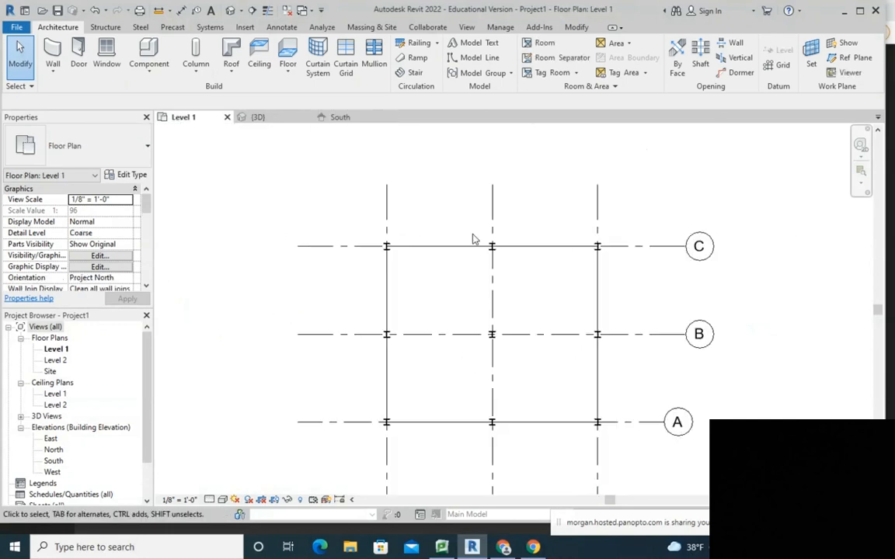
scroll(500, 298, up, 3)
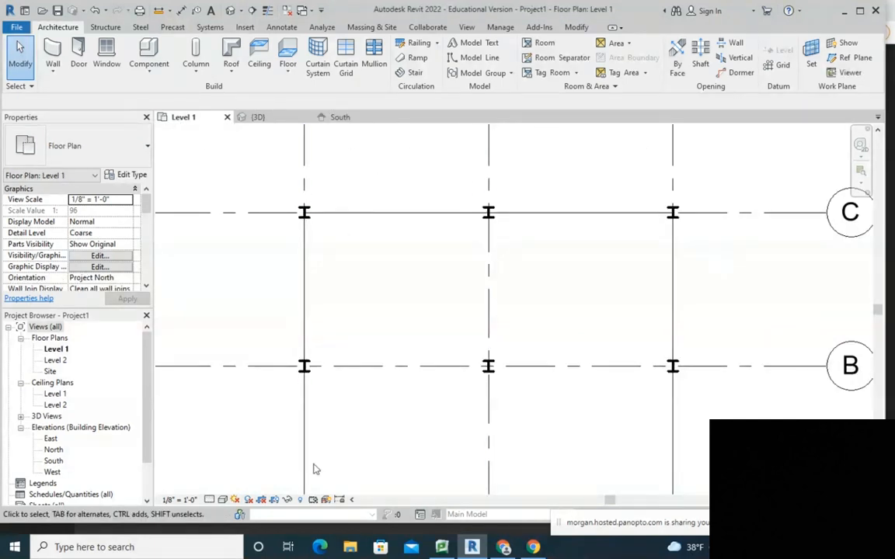
scroll(365, 297, down, 2)
middle_drag(393, 311, 340, 277)
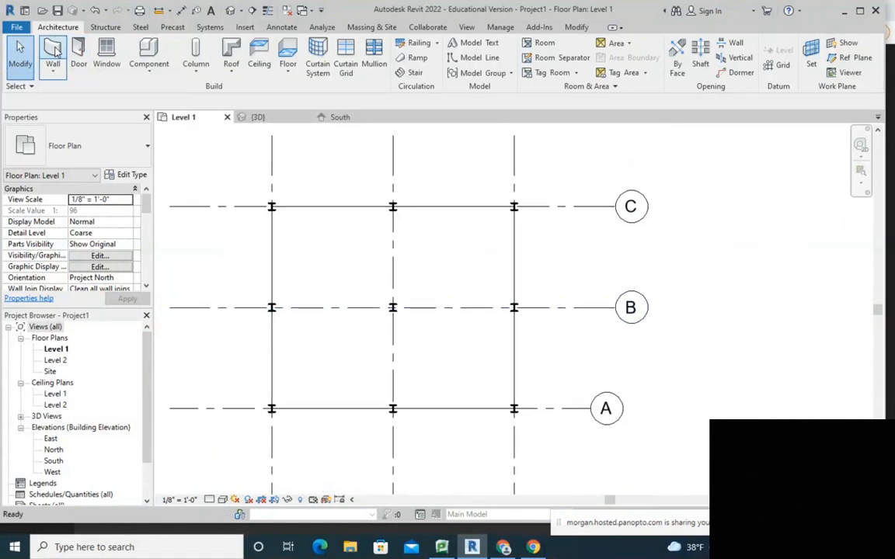
click(52, 52)
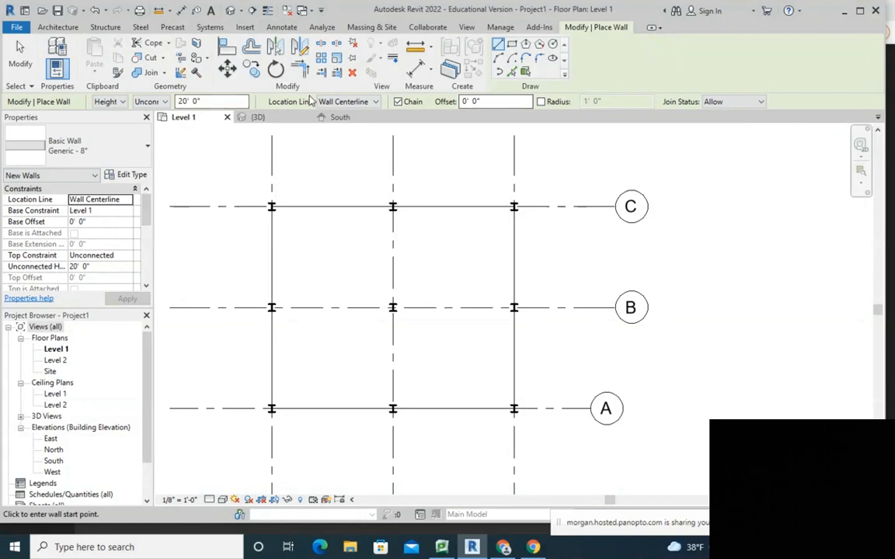
click(372, 103)
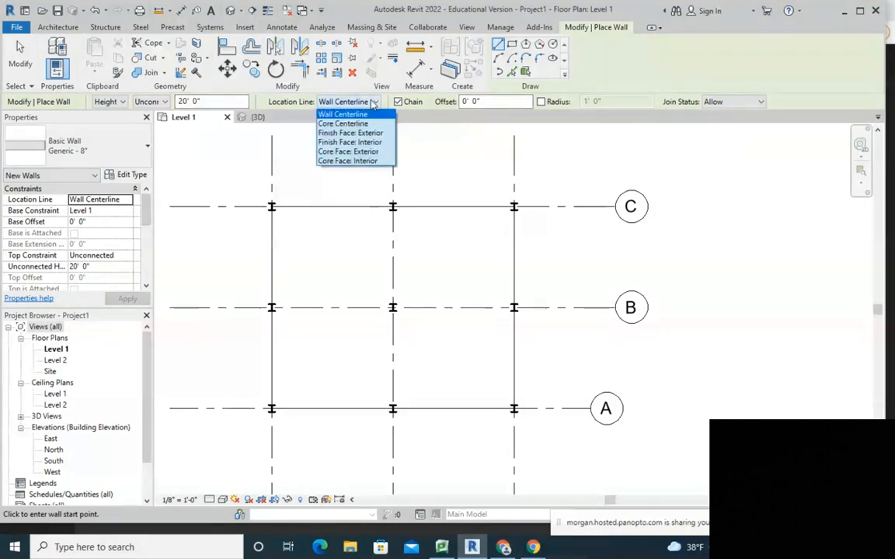
click(380, 143)
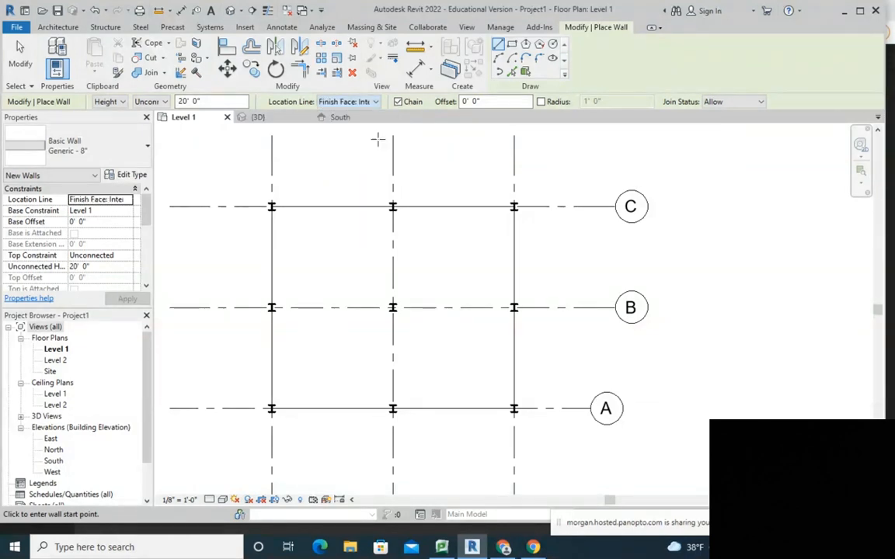
click(77, 147)
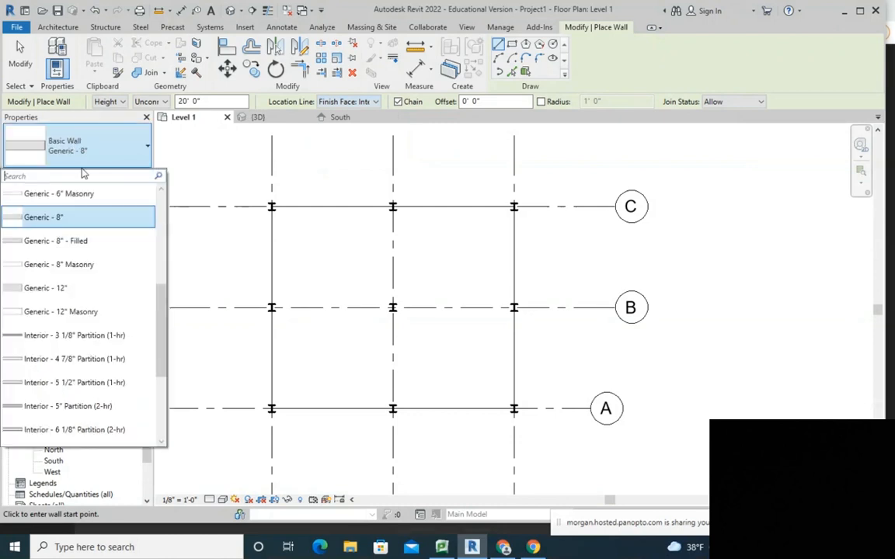
click(48, 291)
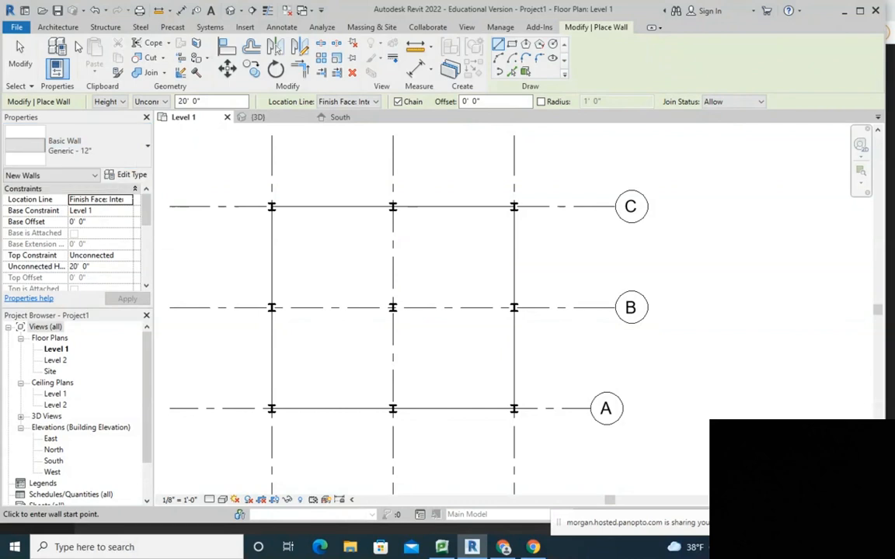
- Restart the wall command and set the new walls' top constraint to Up to level: Level 2
click(58, 27)
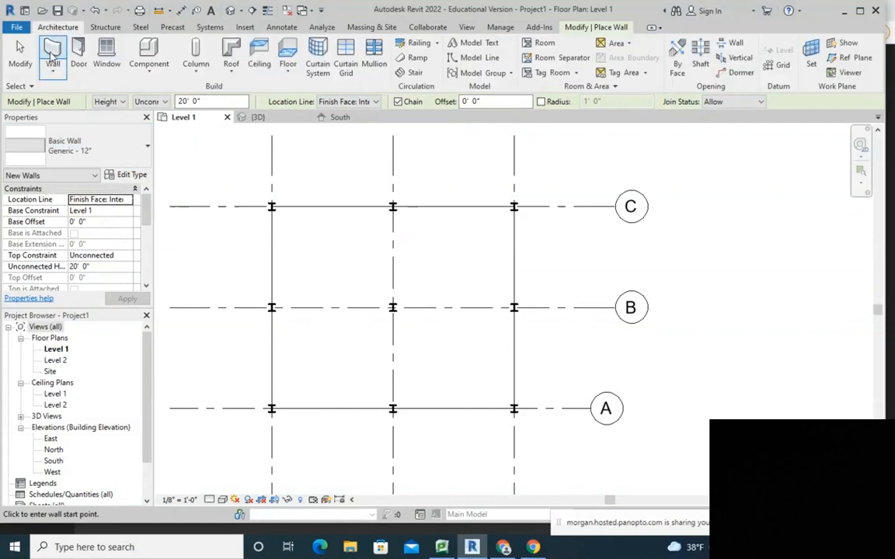
click(52, 57)
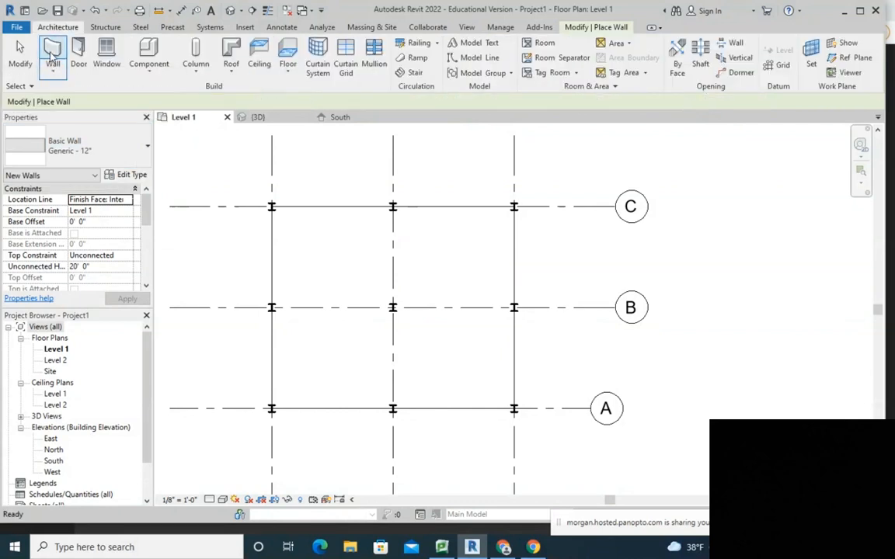
click(78, 149)
click(62, 210)
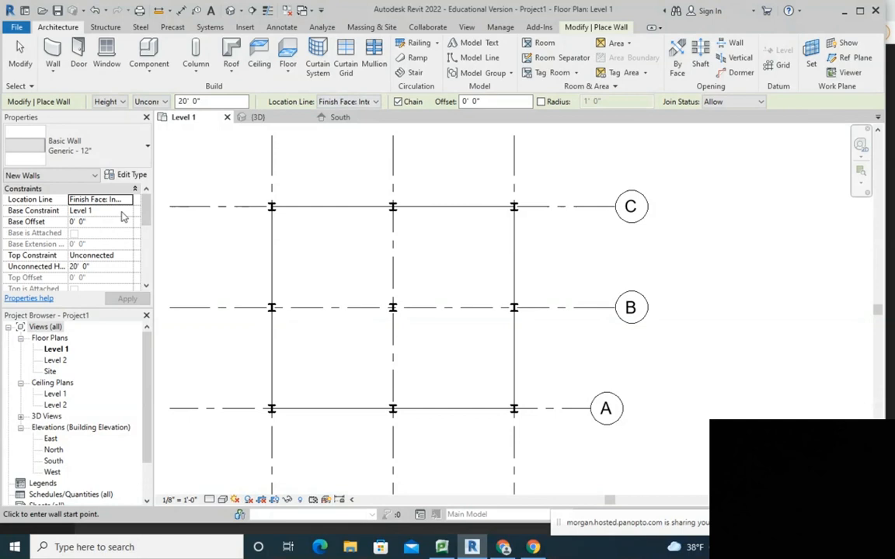
click(128, 257)
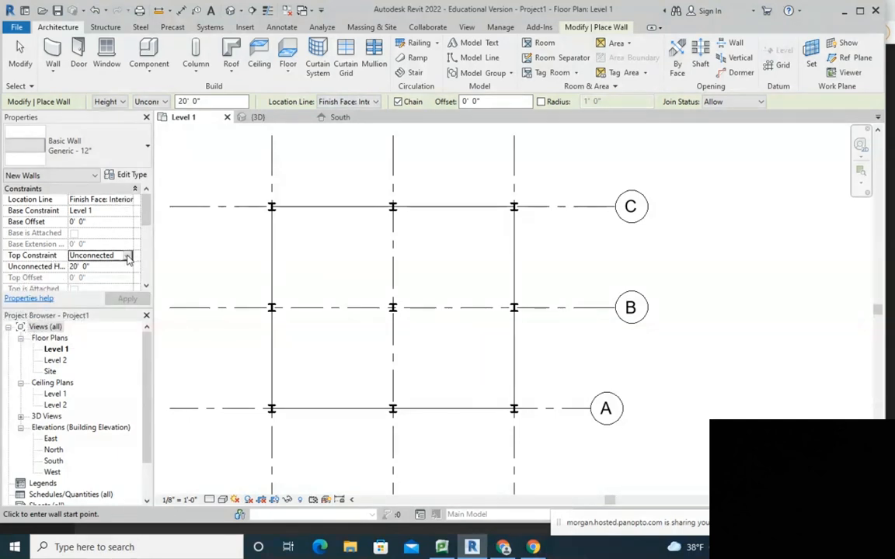
click(127, 257)
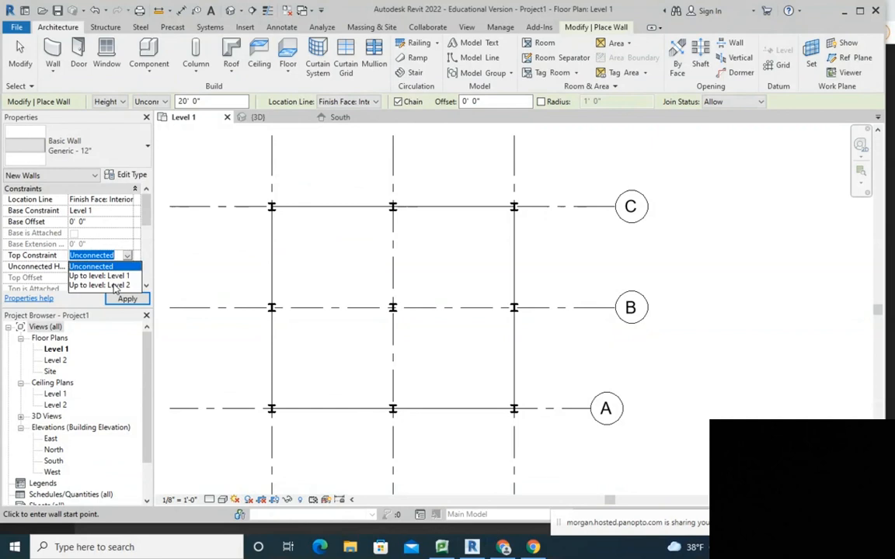
click(115, 286)
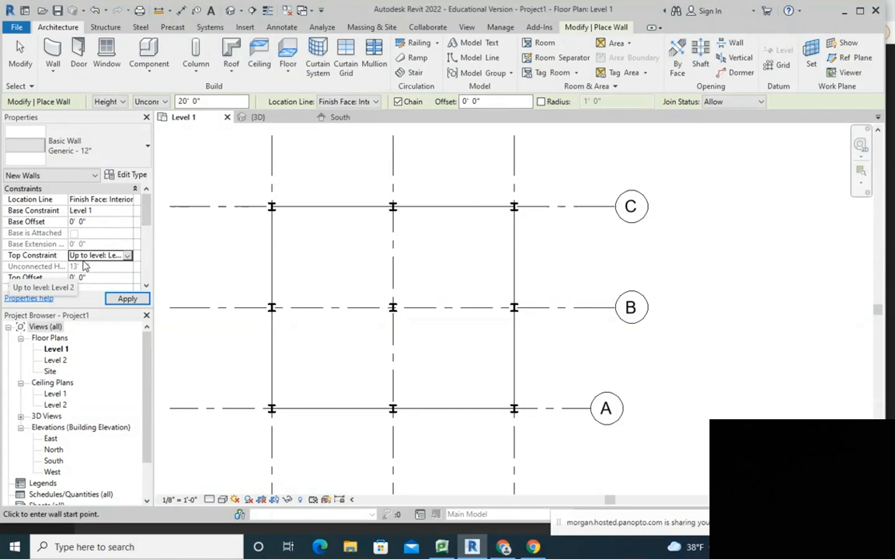
click(44, 288)
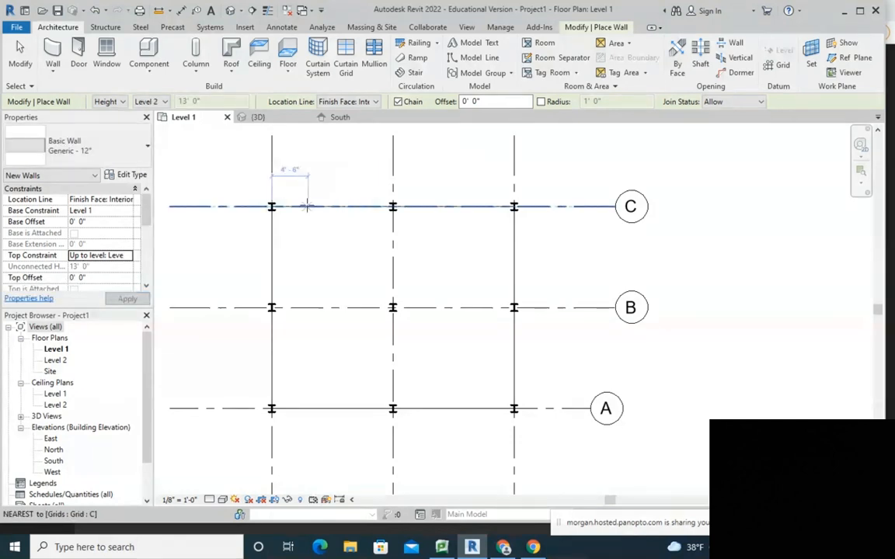
- Draw Generic - 12" walls along grid C from grid 1 to grid 3 and down grid 3 to grid A
scroll(271, 170, up, 3)
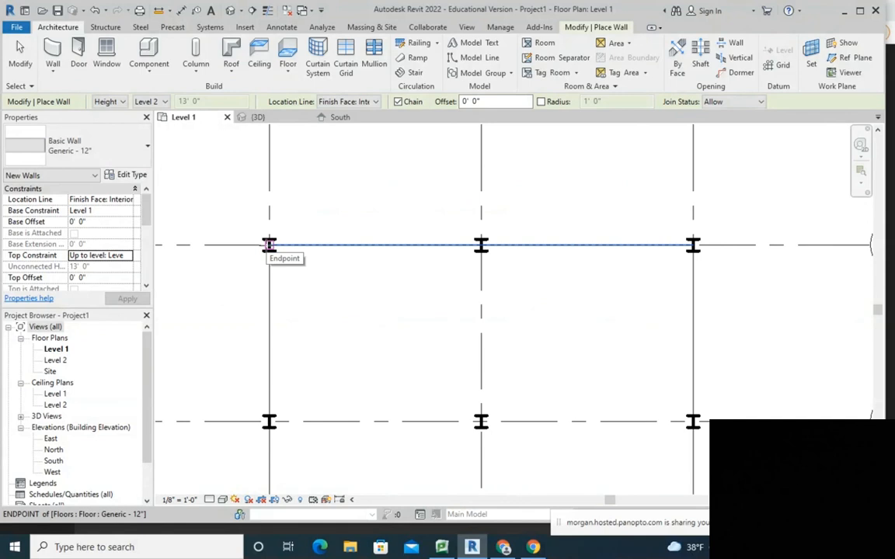
click(269, 246)
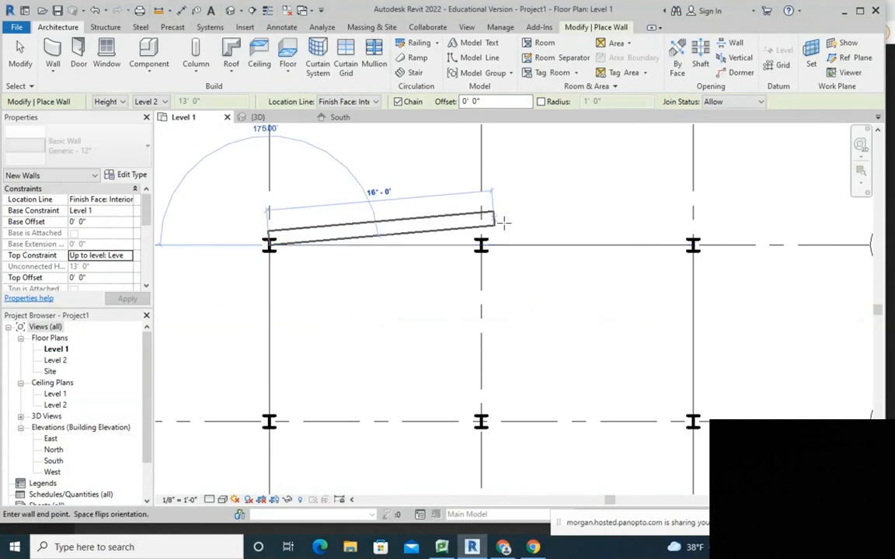
scroll(599, 231, down, 2)
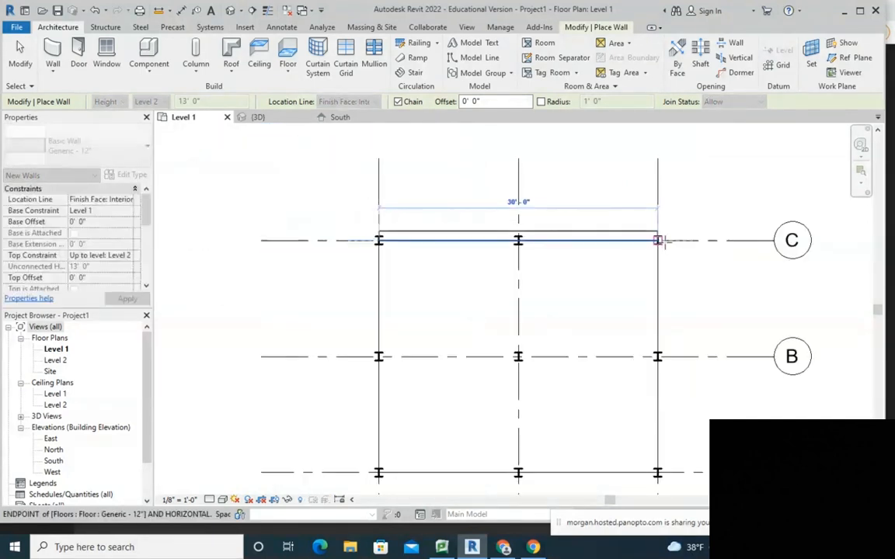
scroll(658, 240, up, 2)
click(656, 237)
scroll(657, 250, down, 3)
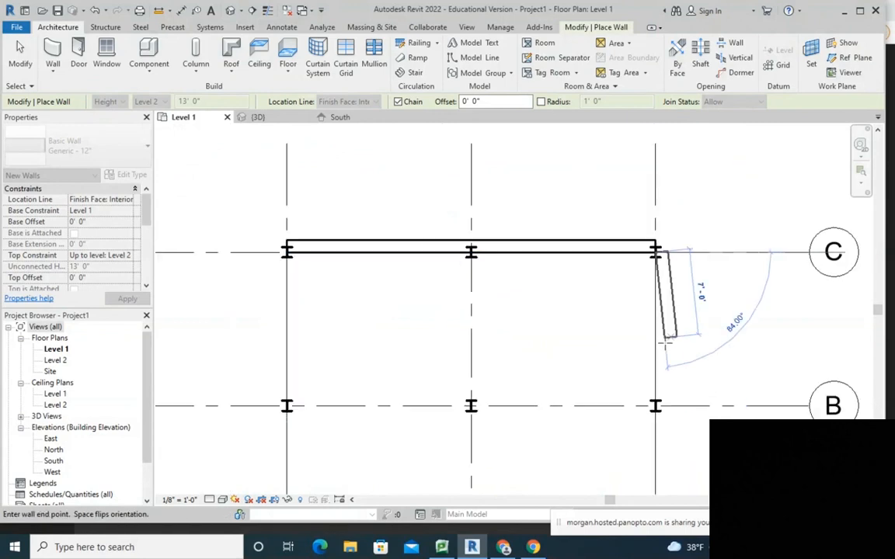
scroll(631, 340, up, 3)
scroll(631, 340, up, 1)
click(631, 339)
- Continue the walls along grid A to grid 1 and up grid 1 to grid C, closing the loop, and end the command
scroll(567, 342, down, 2)
click(244, 339)
scroll(247, 325, down, 2)
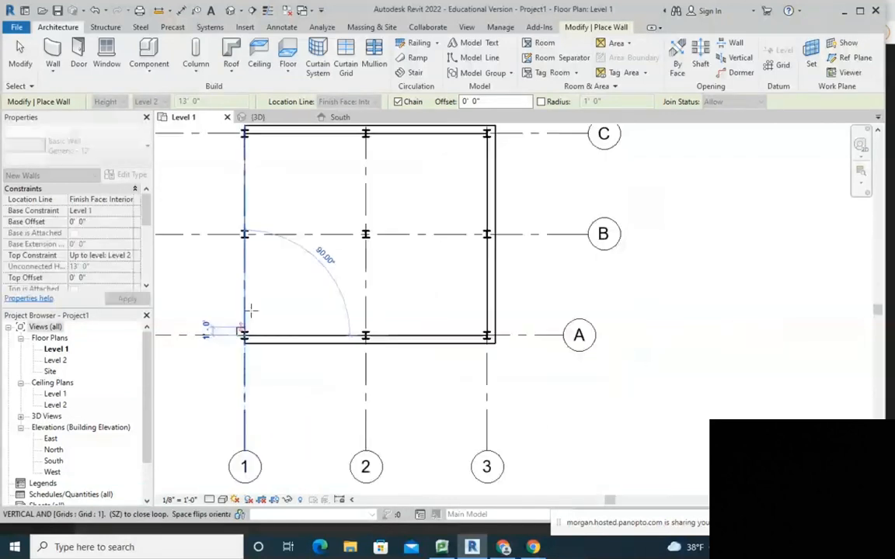
scroll(259, 230, up, 2)
click(258, 230)
scroll(537, 261, down, 5)
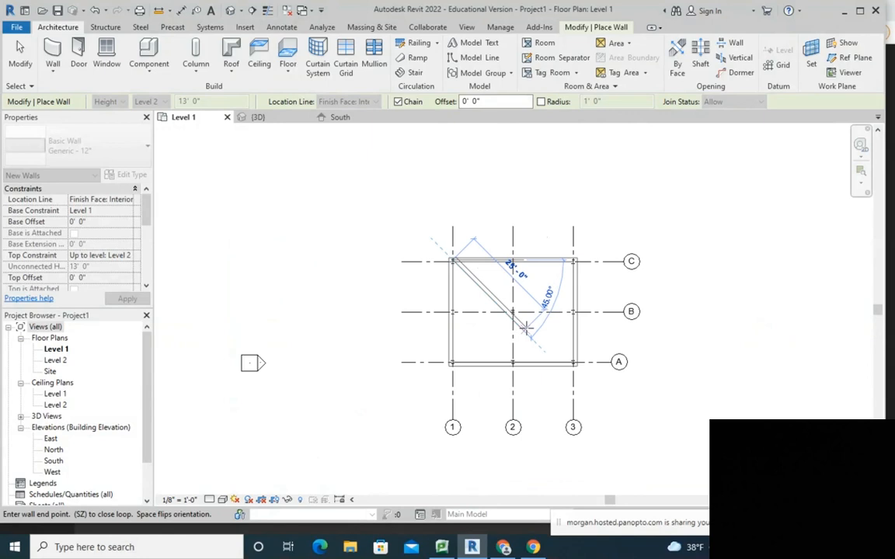
scroll(527, 330, up, 3)
key(Escape)
scroll(381, 233, down, 3)
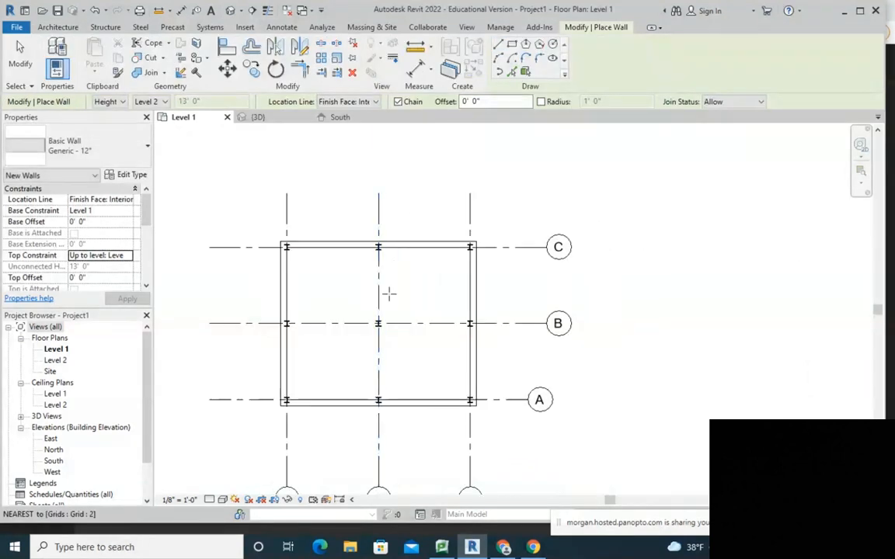
scroll(273, 412, down, 2)
key(Escape)
scroll(278, 352, up, 2)
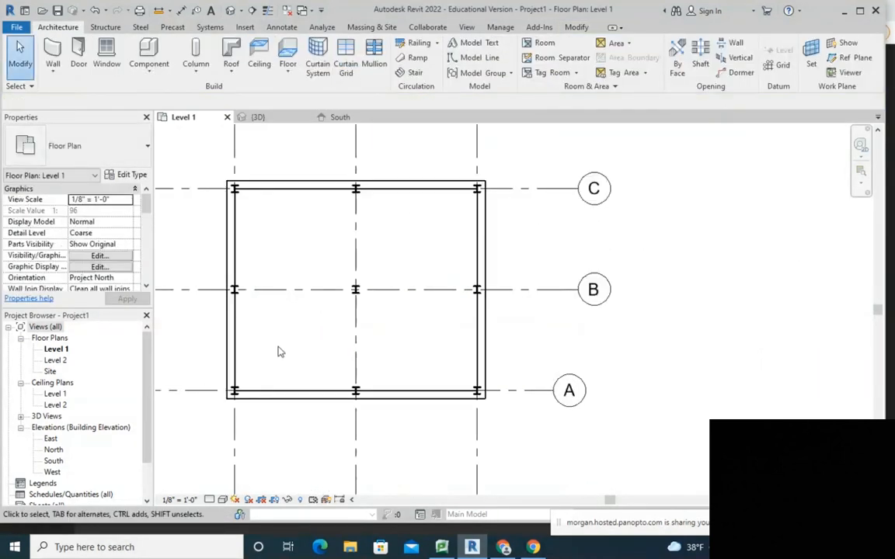
- Select the whole connected chain of exterior walls, examine how they sit against the columns, and clear the selection
scroll(412, 307, down, 2)
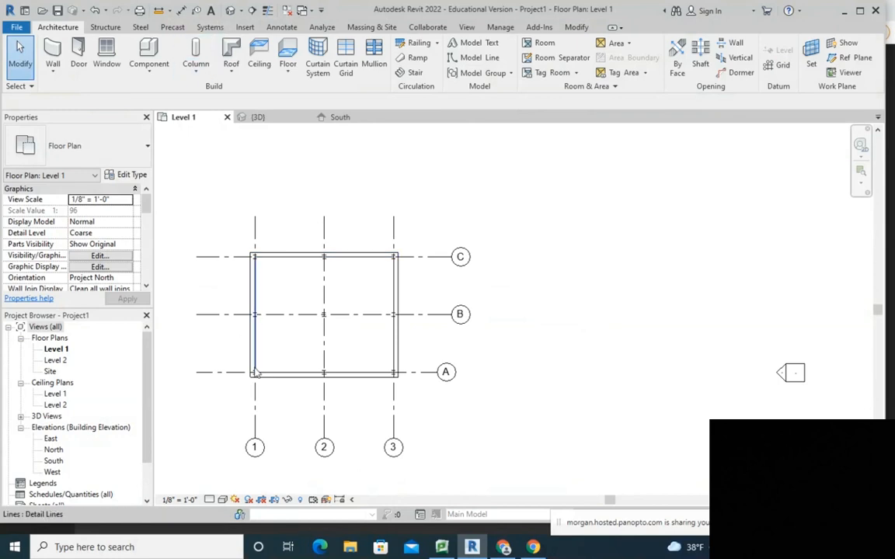
scroll(247, 368, up, 2)
mouse_move(306, 226)
middle_down()
mouse_move(342, 306)
mouse_move(312, 245)
middle_up()
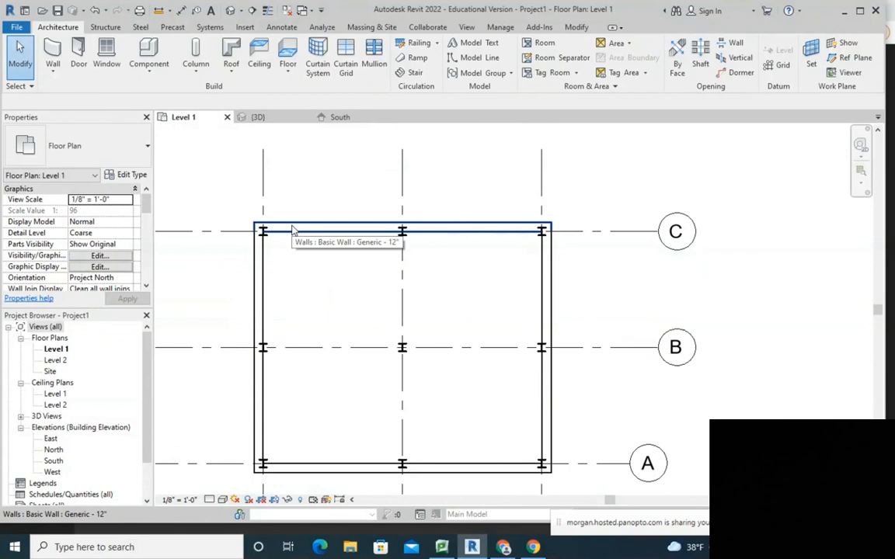
scroll(293, 228, up, 3)
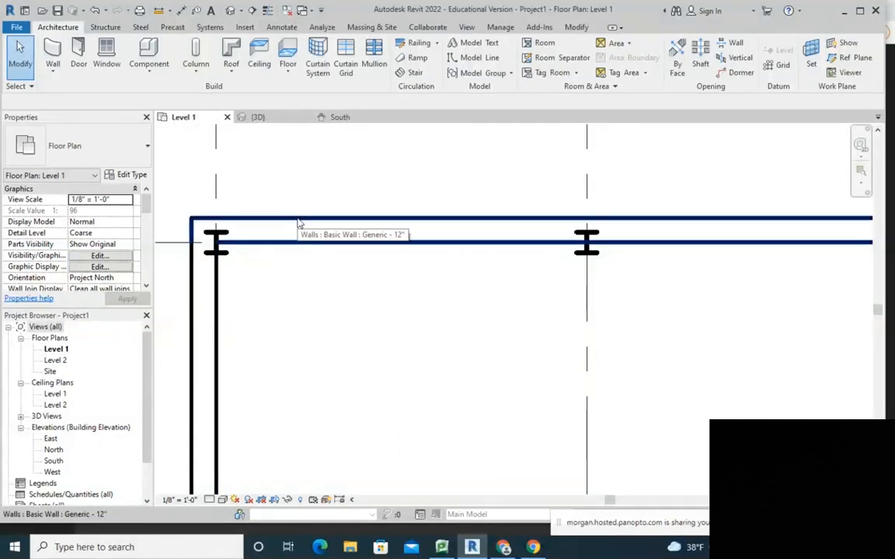
key(Tab)
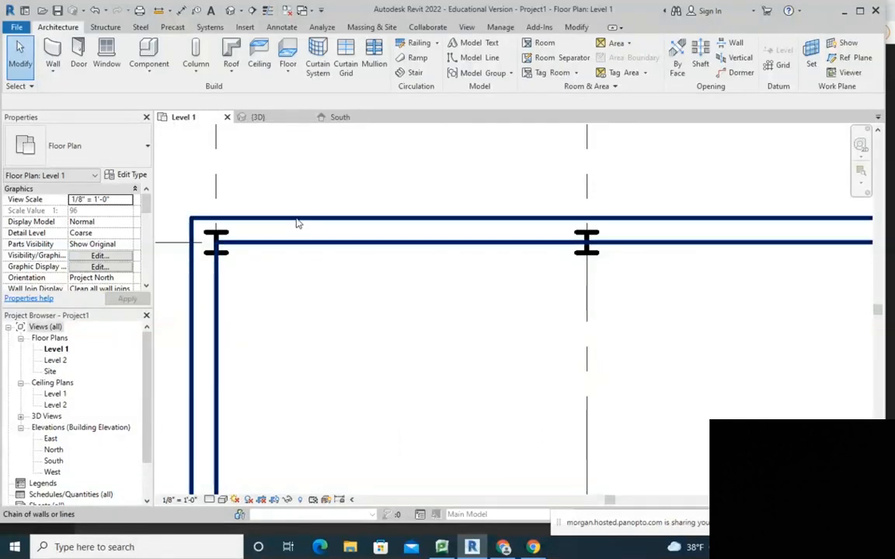
click(296, 223)
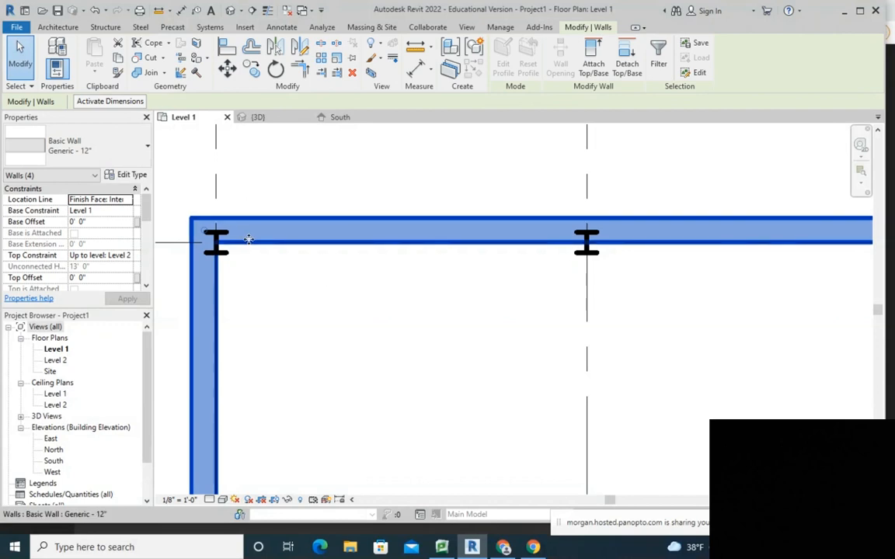
scroll(204, 222, down, 5)
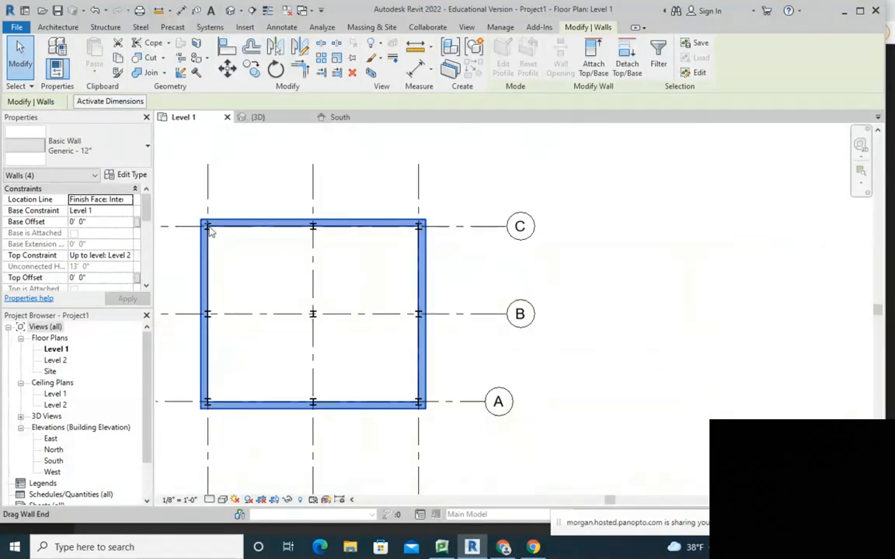
middle_drag(327, 362, 409, 336)
middle_drag(440, 251, 421, 301)
scroll(384, 214, up, 1)
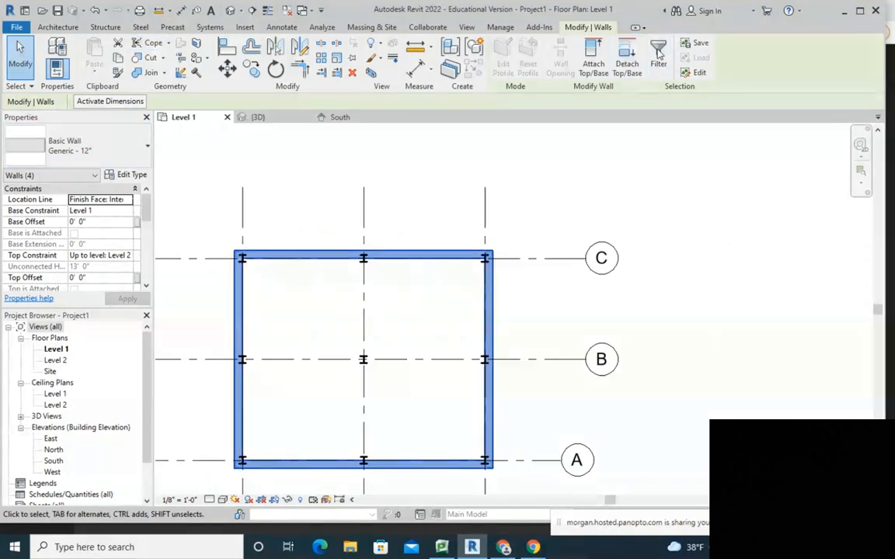
middle_drag(303, 337, 423, 306)
scroll(380, 261, up, 2)
middle_drag(423, 264, 333, 318)
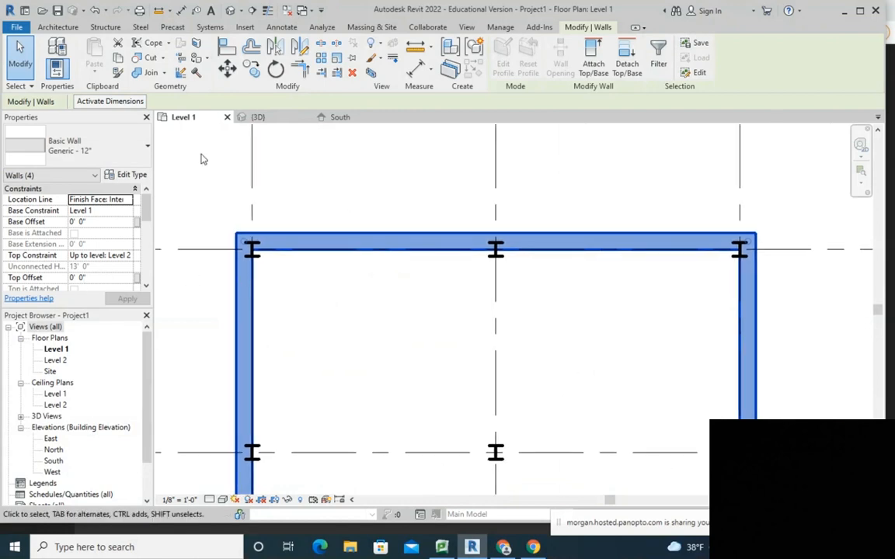
key(Escape)
- Select only the wall along grid C, inspect its position at the columns and corner, and clear the selection
click(367, 235)
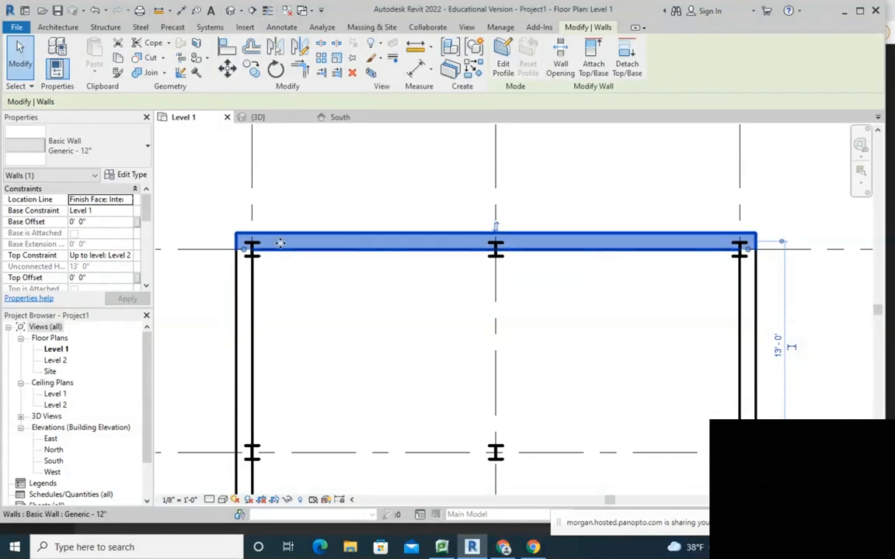
scroll(400, 230, up, 3)
scroll(428, 252, down, 2)
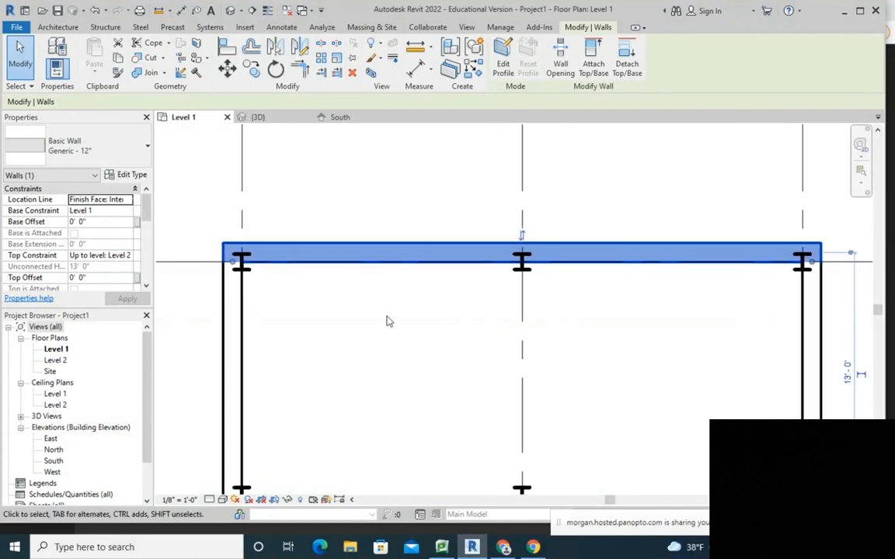
scroll(362, 270, down, 2)
scroll(268, 260, up, 4)
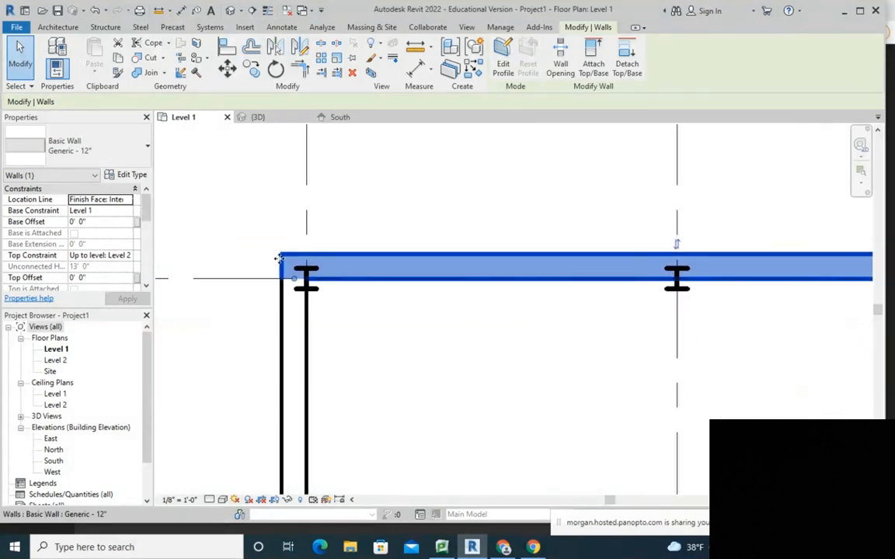
scroll(289, 248, down, 4)
key(Escape)
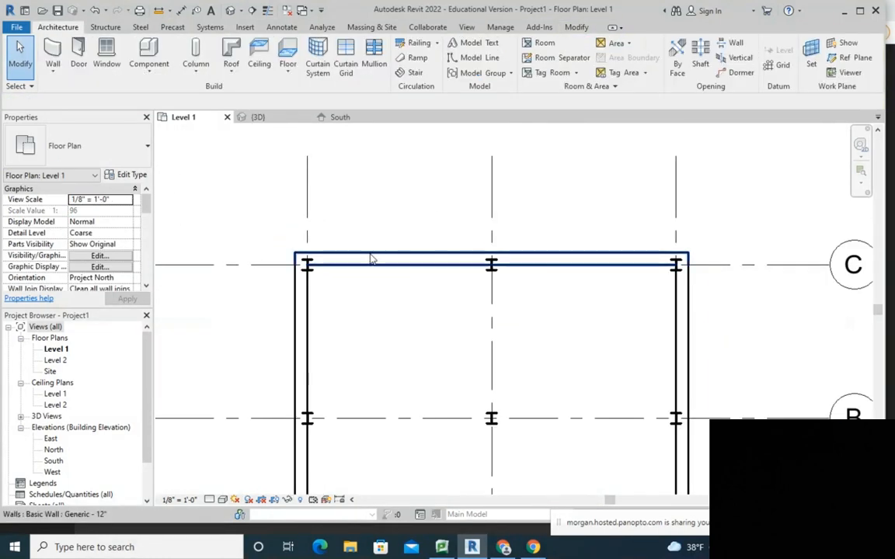
- Select the connected chain of exterior walls and delete it
key(Tab)
click(372, 259)
key(Delete)
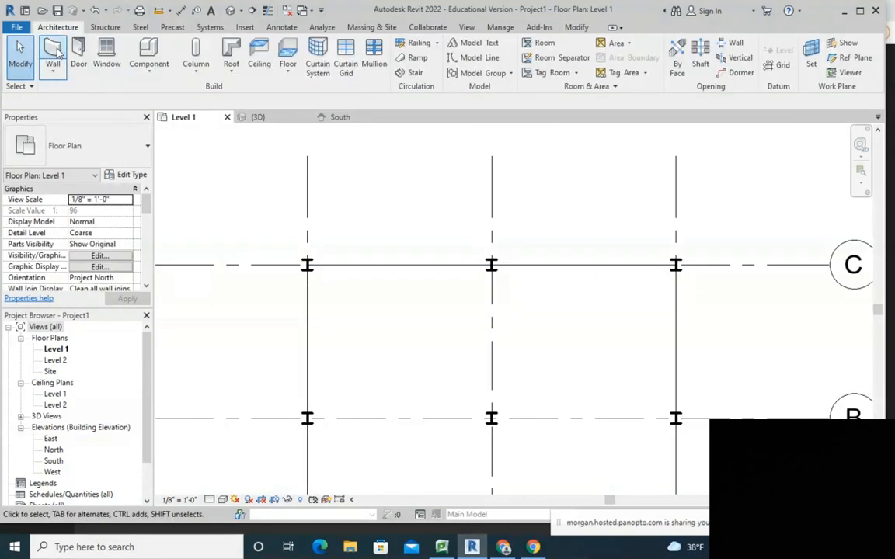
- Start a new wall with its location line at Wall Centerline and draw it along grid C from grid 1 to grid 3
click(53, 51)
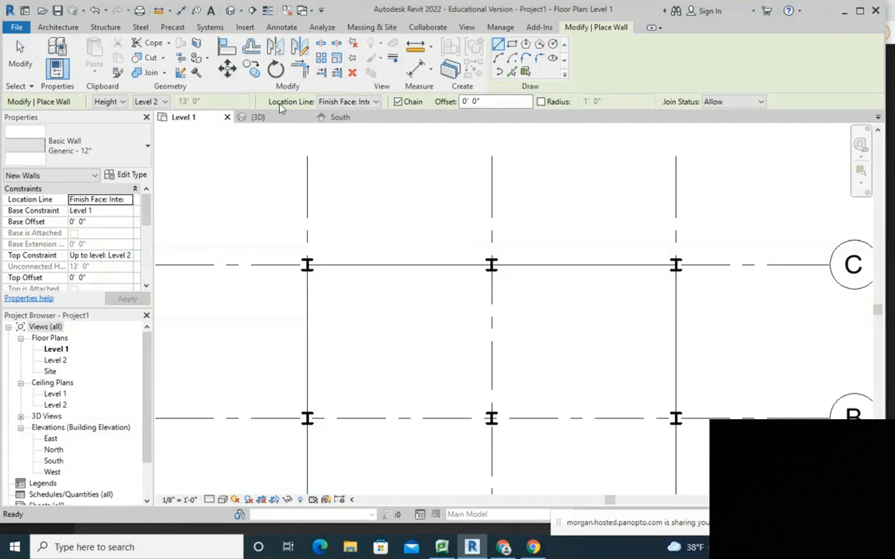
click(376, 102)
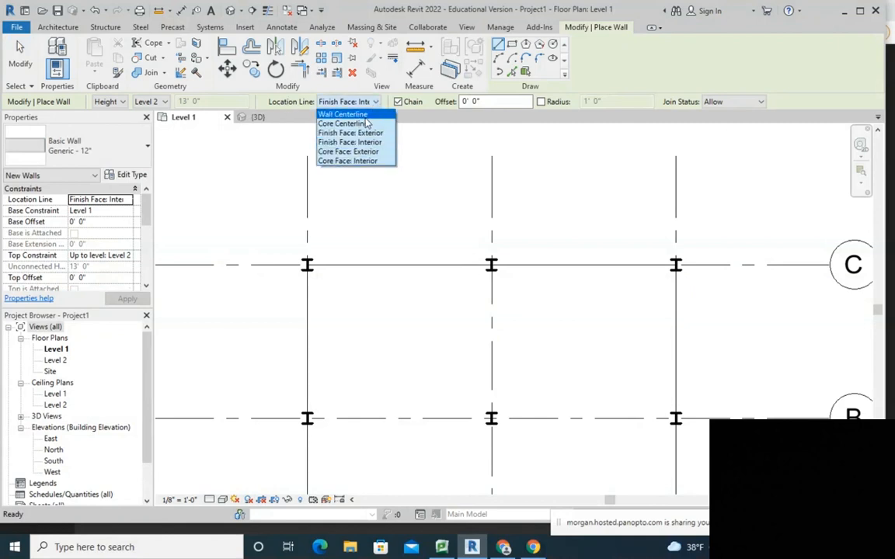
click(343, 115)
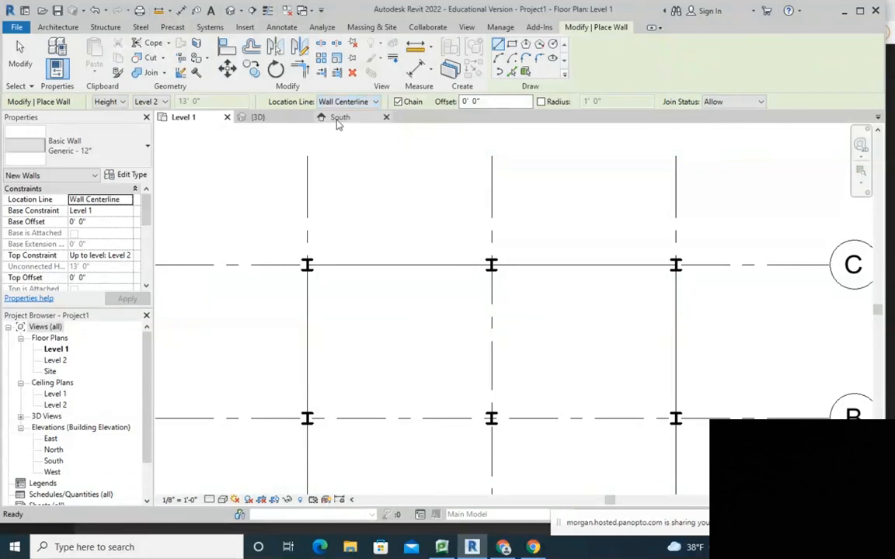
scroll(327, 256, up, 2)
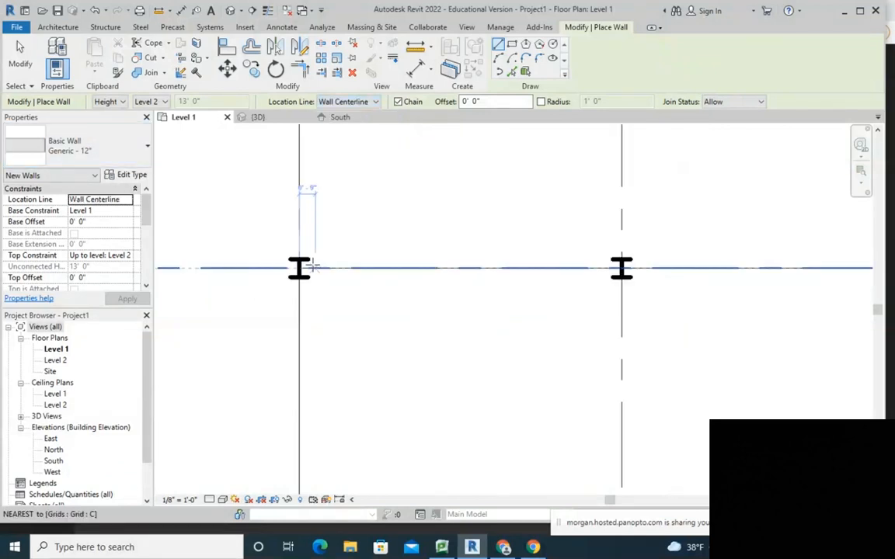
click(307, 265)
scroll(544, 271, down, 2)
middle_drag(635, 270, 460, 269)
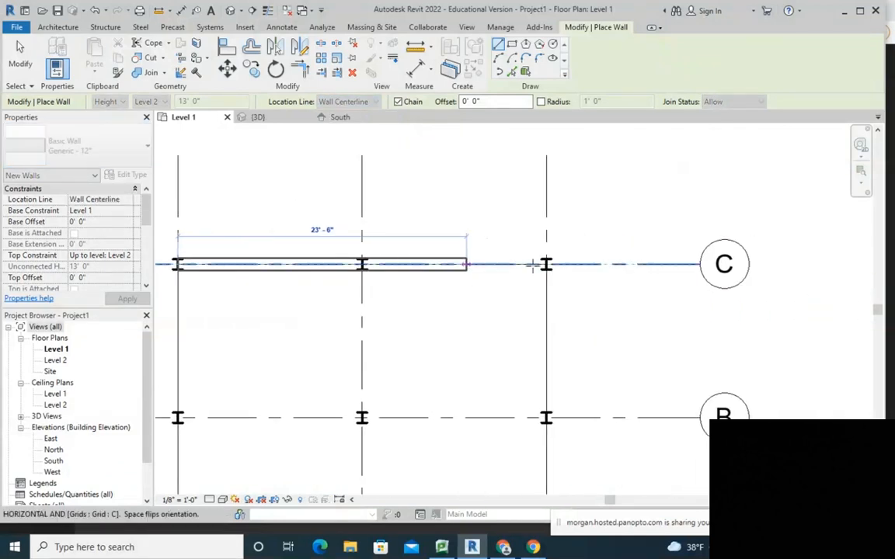
click(546, 264)
- Continue the centerline-based wall down grid 3 from grid C to the corner column at grid A
middle_drag(544, 388, 565, 256)
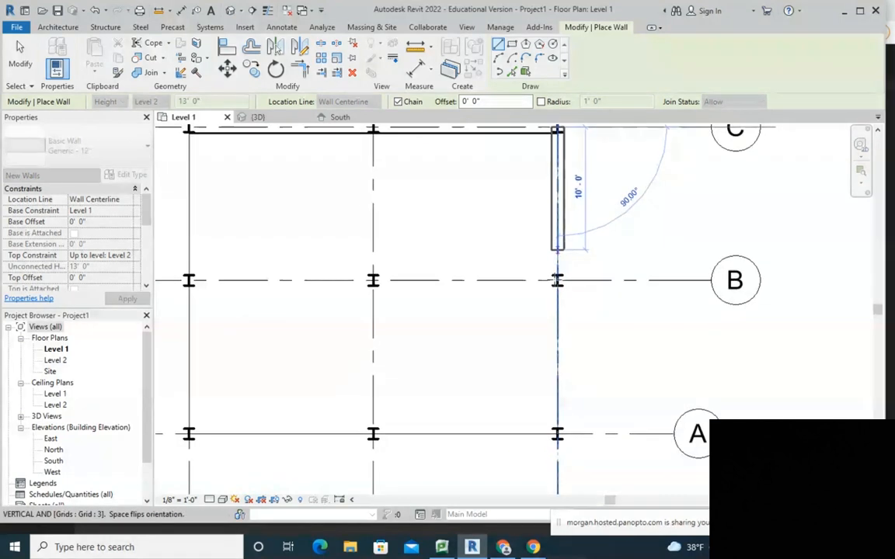
scroll(556, 439, up, 2)
click(553, 437)
scroll(556, 439, down, 3)
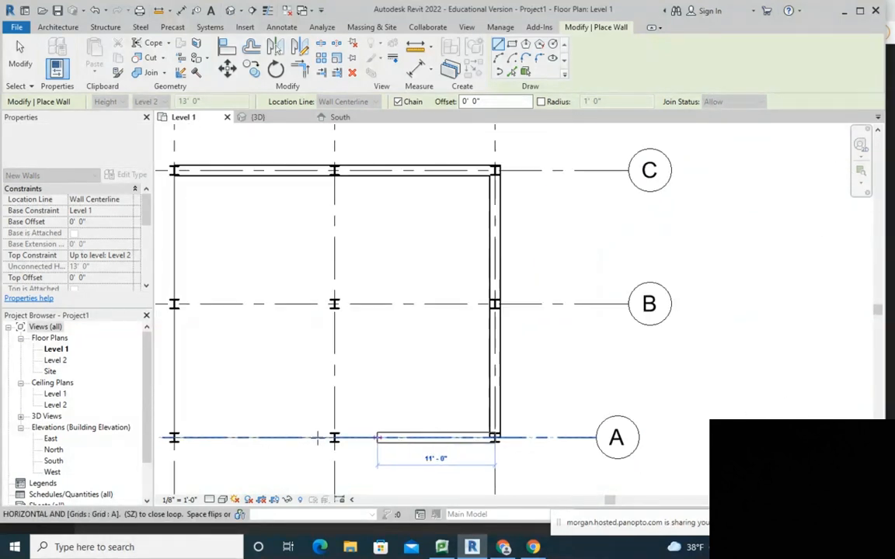
- Complete the centerline-based wall loop along grid A to grid 1 and up to grid C, and end the wall command
scroll(285, 433, up, 3)
click(287, 437)
scroll(275, 395, down, 3)
middle_drag(284, 242, 294, 326)
scroll(294, 241, up, 4)
click(294, 241)
scroll(311, 248, down, 4)
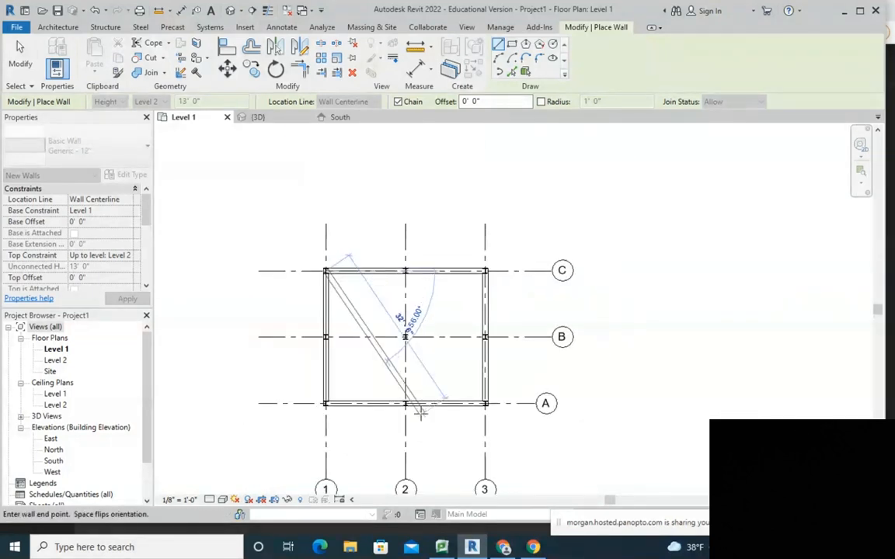
key(Escape)
key(Escape)
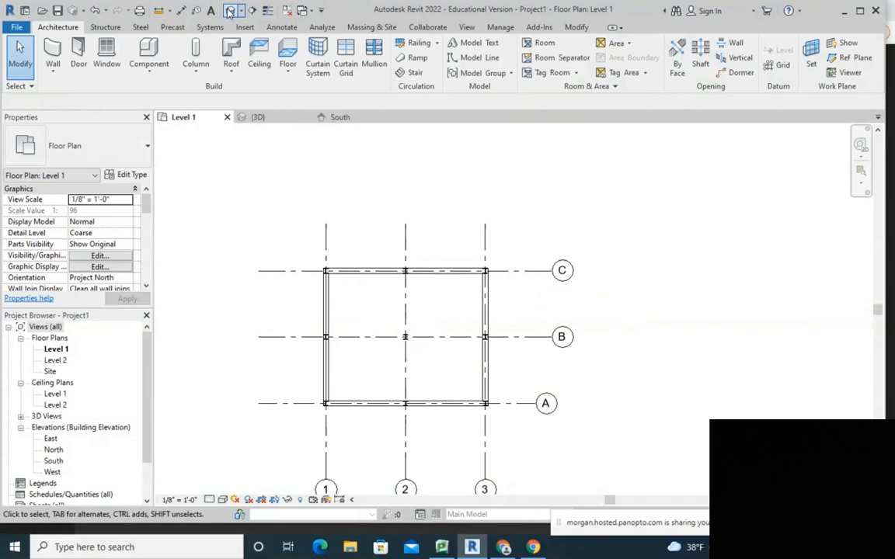
- Inspect how the walls enclose the columns from several angles in the 3D view, and return to the Level 1 floor plan
click(231, 11)
scroll(527, 360, up, 5)
shift+middle_drag(435, 368, 603, 392)
scroll(476, 392, down, 2)
middle_drag(450, 415, 380, 370)
scroll(370, 176, up, 4)
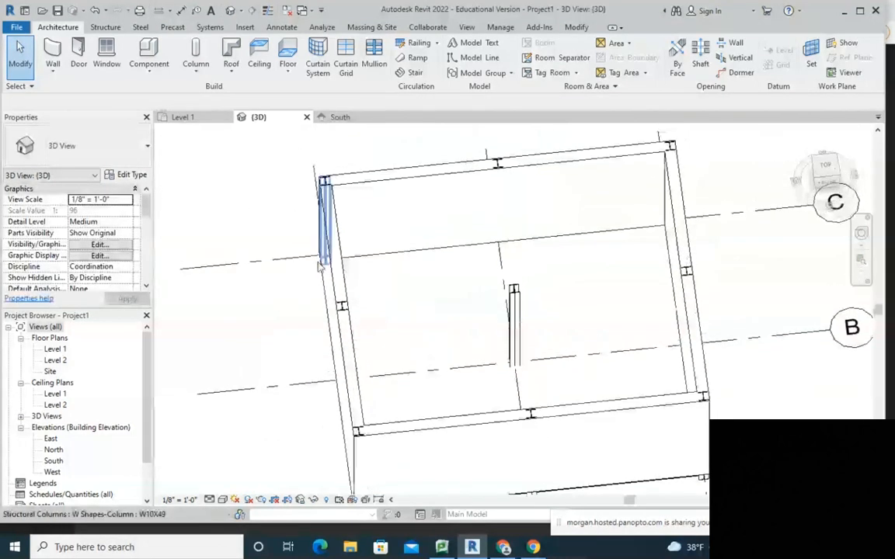
scroll(535, 293, up, 3)
scroll(499, 299, down, 3)
shift+middle_drag(493, 399, 553, 252)
scroll(527, 359, down, 3)
middle_drag(549, 448, 552, 365)
scroll(495, 398, up, 5)
scroll(472, 346, down, 4)
middle_drag(486, 290, 489, 377)
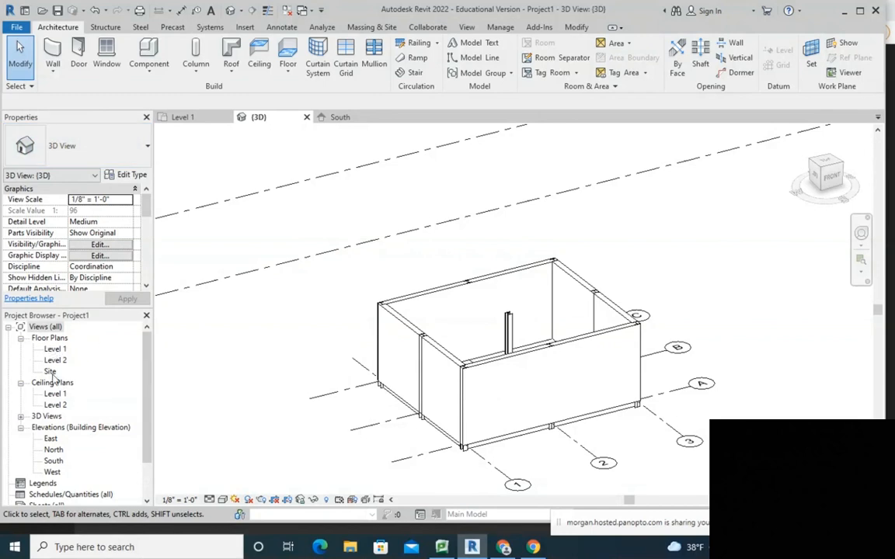
double_click(54, 350)
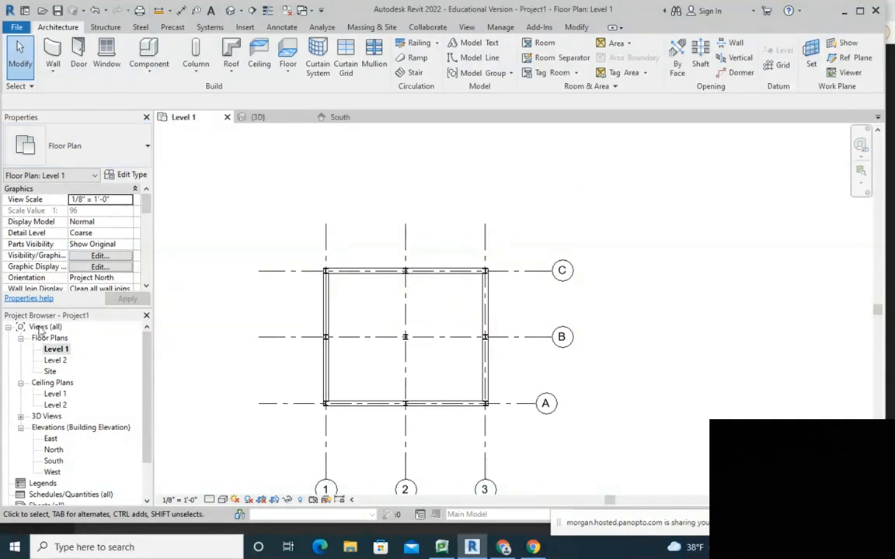
- Hide the Properties palette and restore it
click(467, 27)
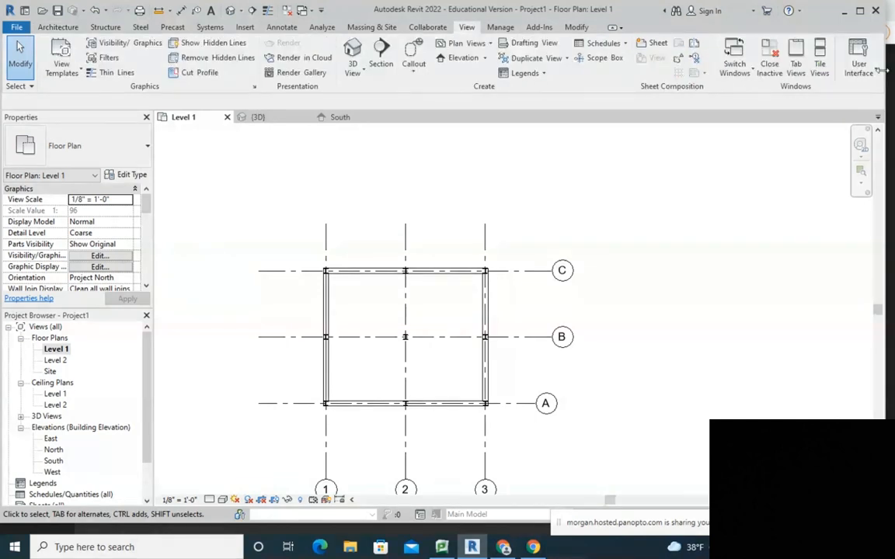
click(859, 69)
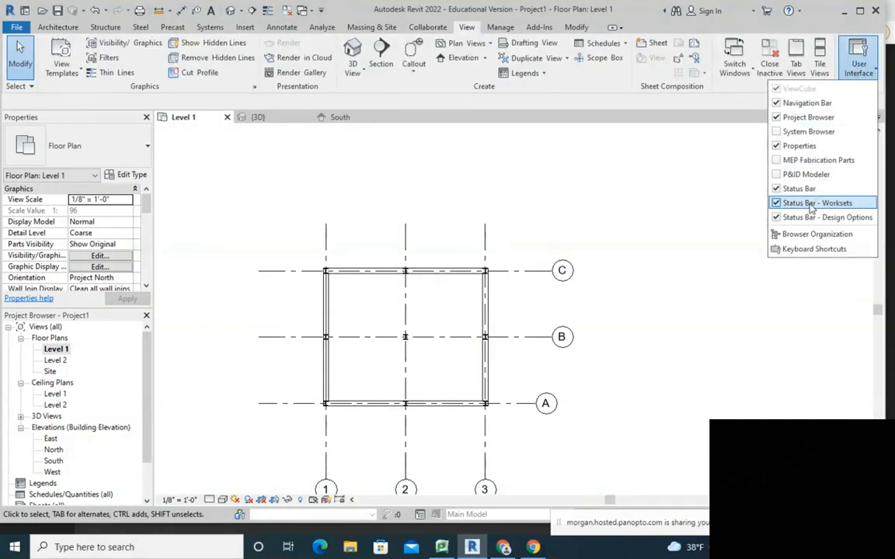
click(778, 146)
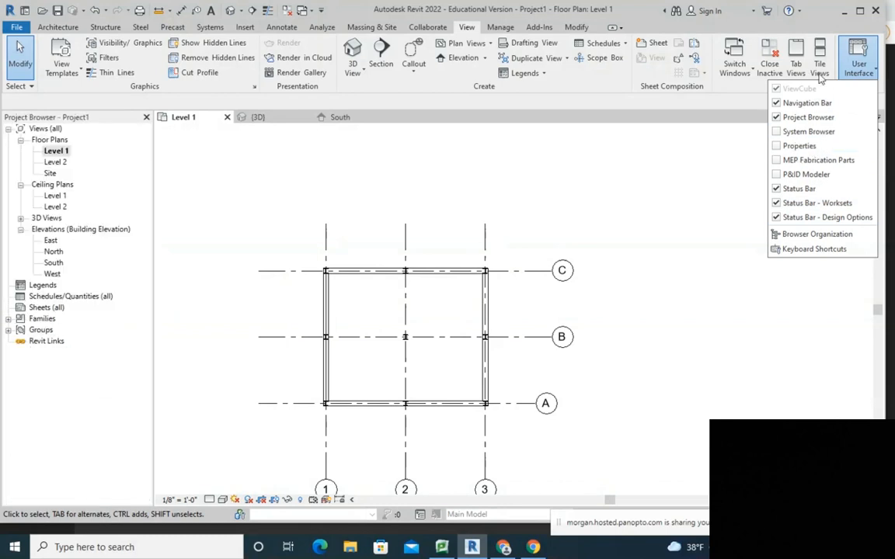
click(777, 147)
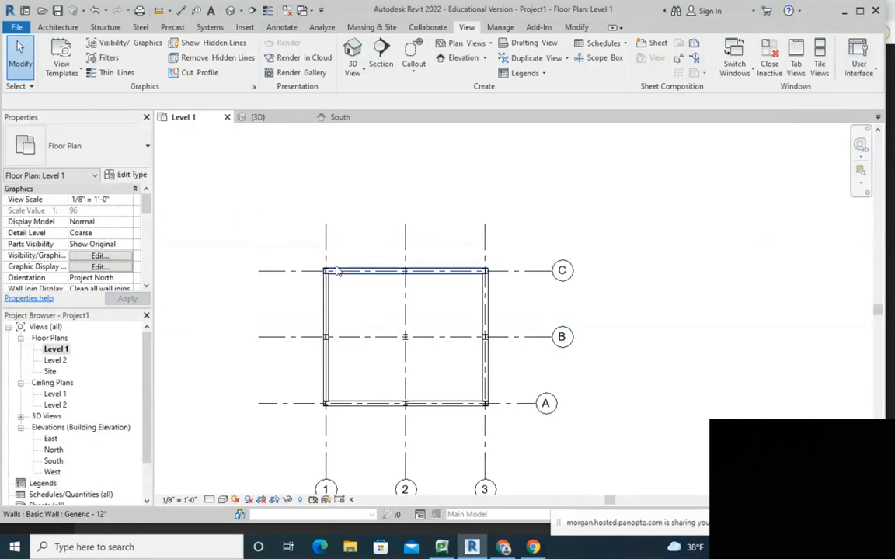
- Place a Single-Flush 36" x 84" door in the grid A wall, centered about 3'-6" from grid 1
click(56, 28)
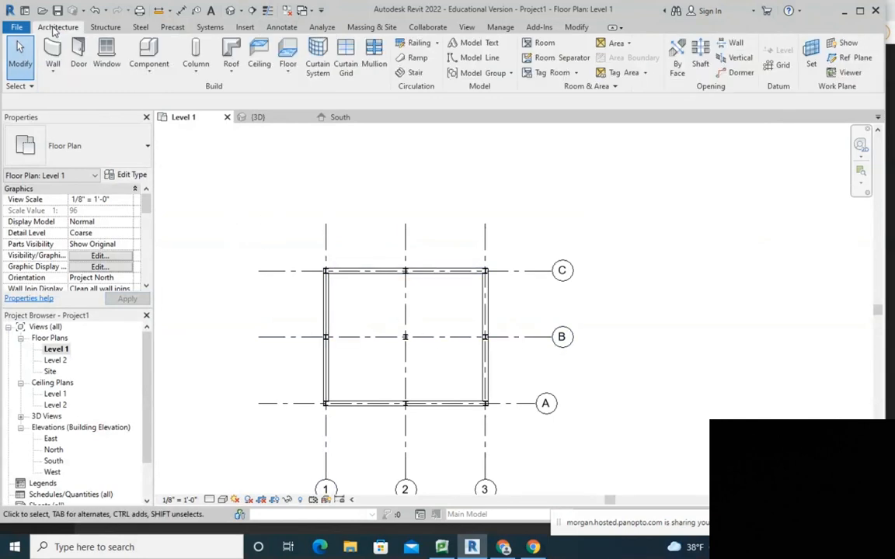
click(79, 58)
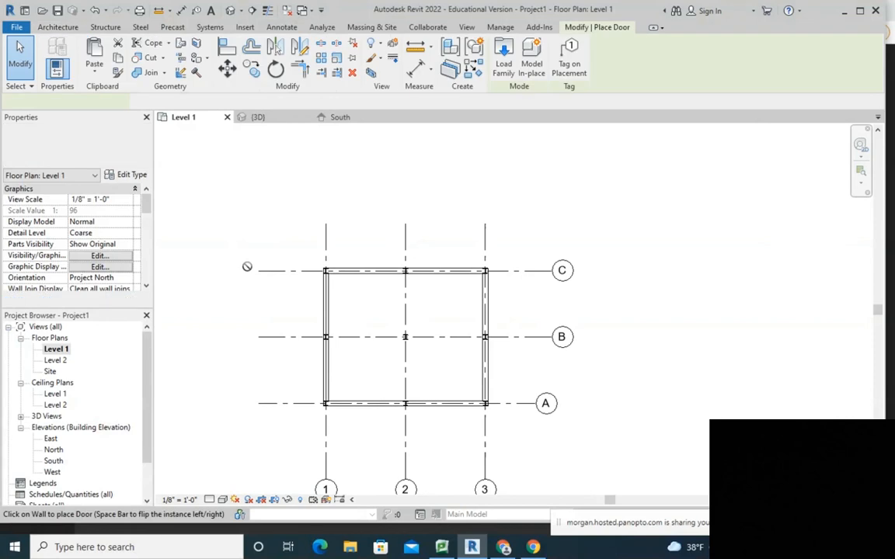
scroll(361, 415, up, 1)
scroll(342, 401, up, 2)
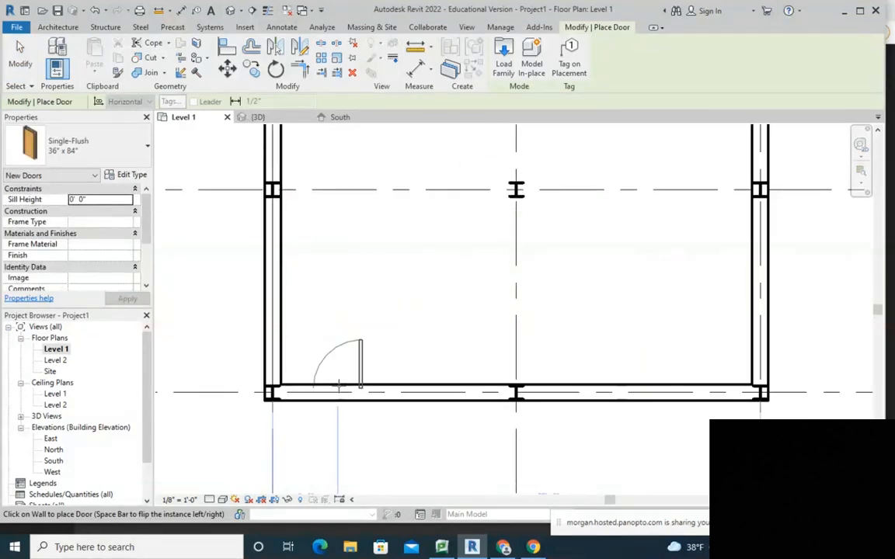
click(327, 386)
scroll(454, 363, down, 3)
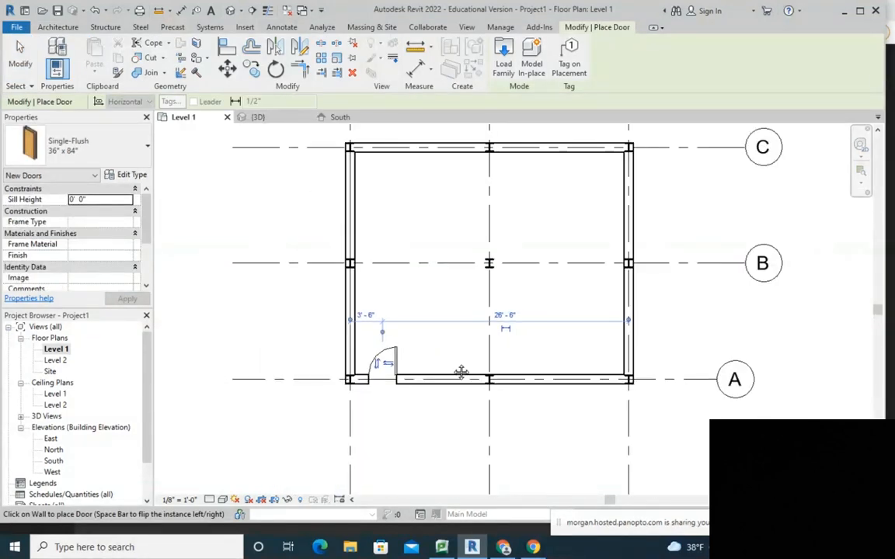
key(Escape)
key(Escape)
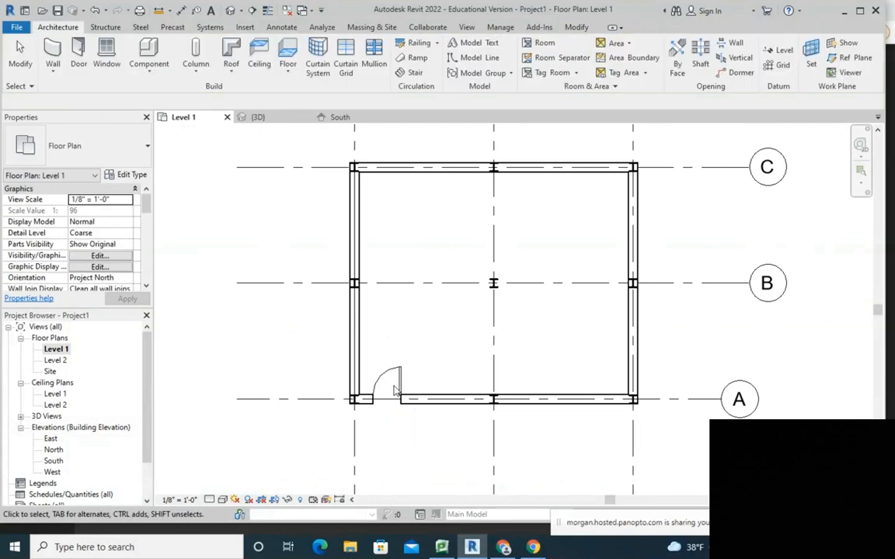
- Flip the grid A door so it hinges on the grid 1 side and swings outside the building
scroll(394, 386, up, 2)
click(395, 387)
click(373, 384)
click(373, 439)
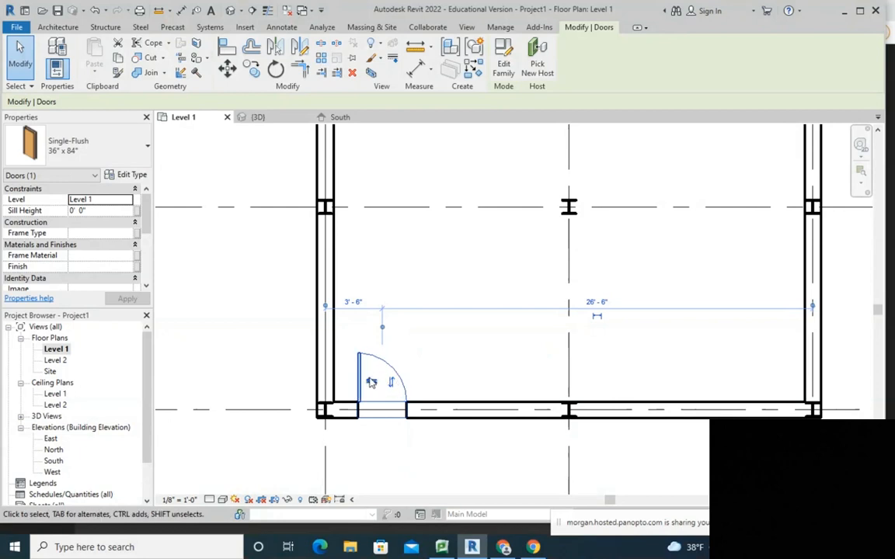
click(392, 383)
scroll(371, 397, down, 2)
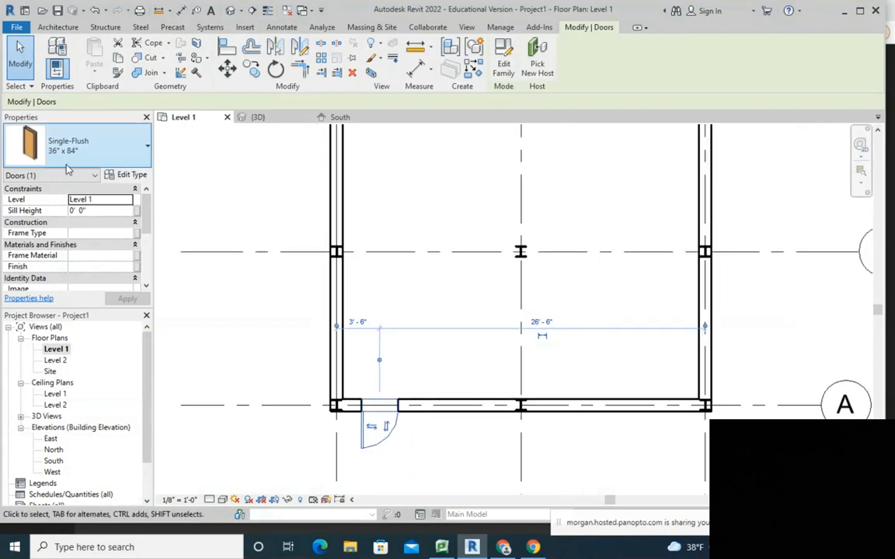
- Change the door's type to 36" x 80", set it back to 36" x 84", and clear the selection
click(96, 157)
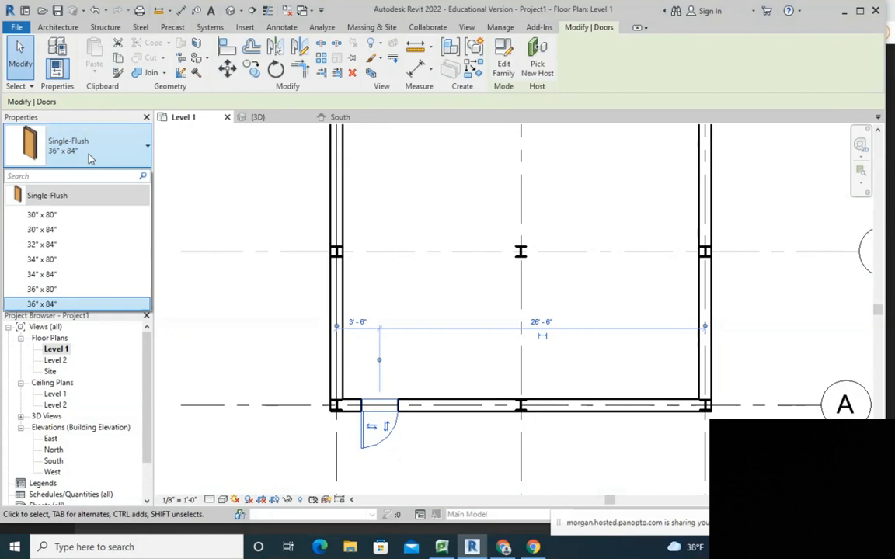
click(62, 290)
click(65, 155)
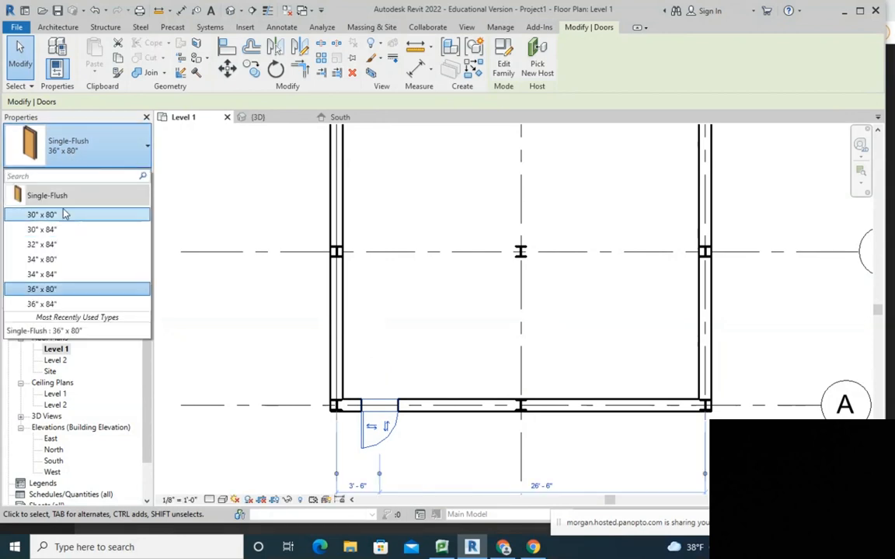
click(99, 146)
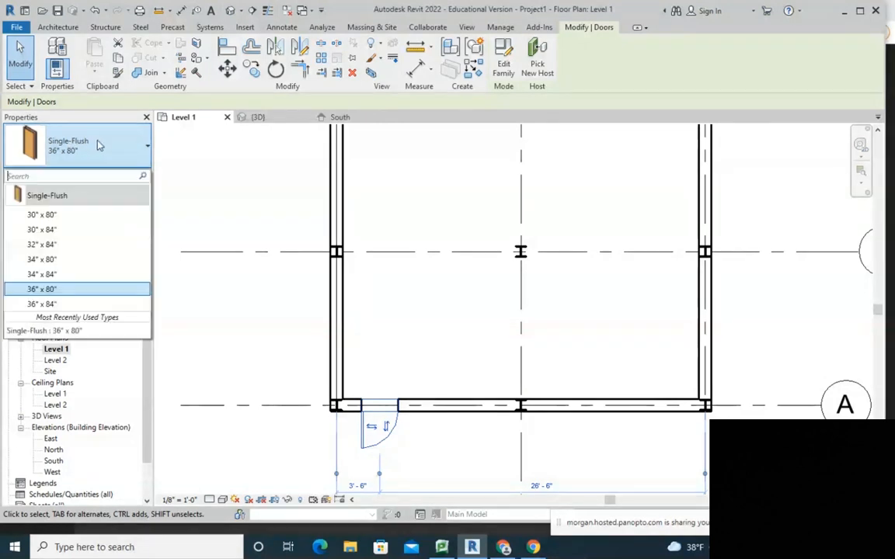
click(71, 305)
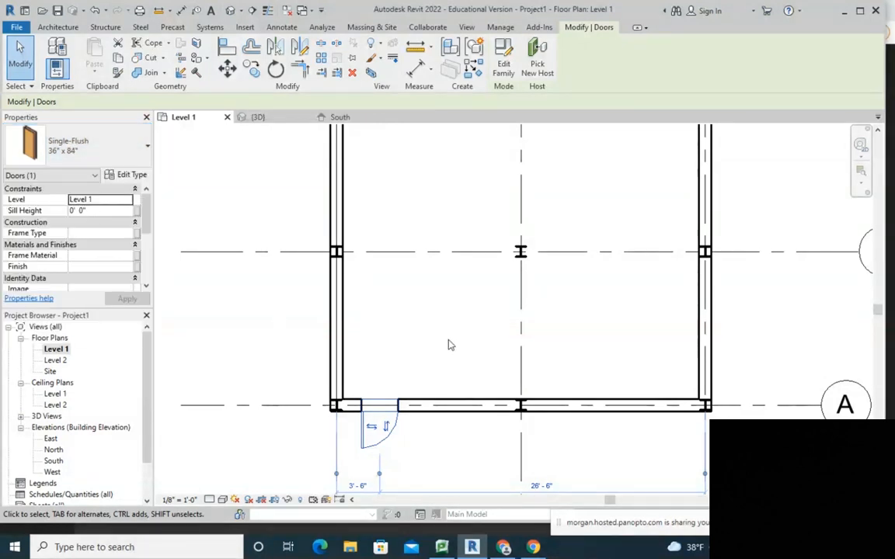
click(426, 455)
scroll(433, 364, down, 2)
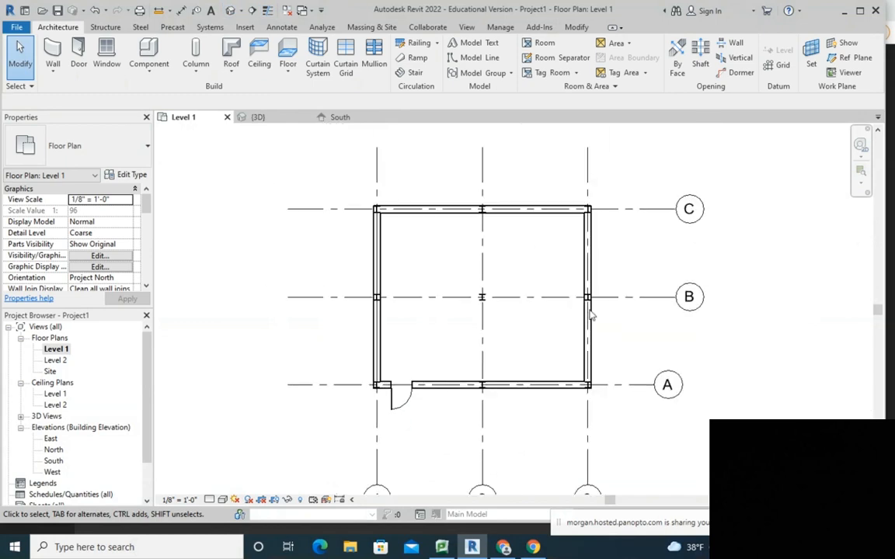
- Place two Fixed 36" x 48" windows in the grid 1 wall, about 6'-6" from grid A and about 6'-6" from grid C
click(106, 49)
click(71, 150)
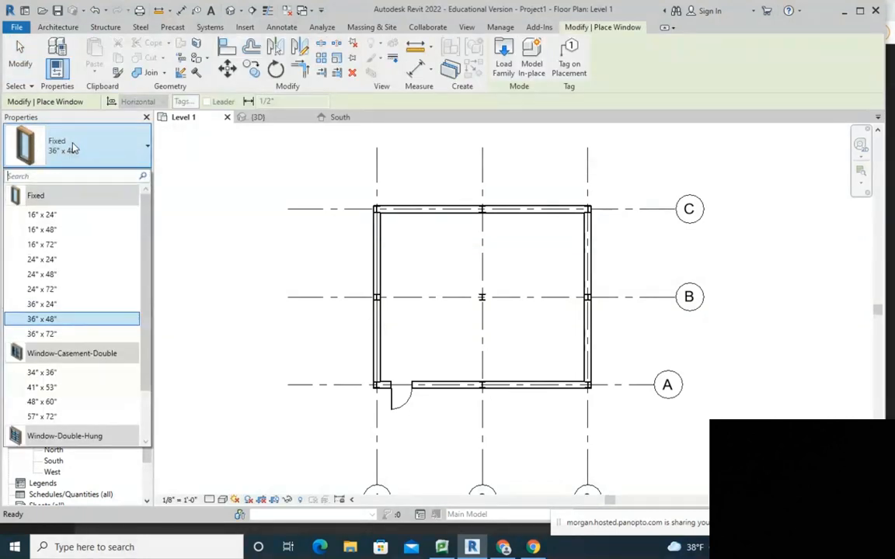
scroll(378, 334, up, 3)
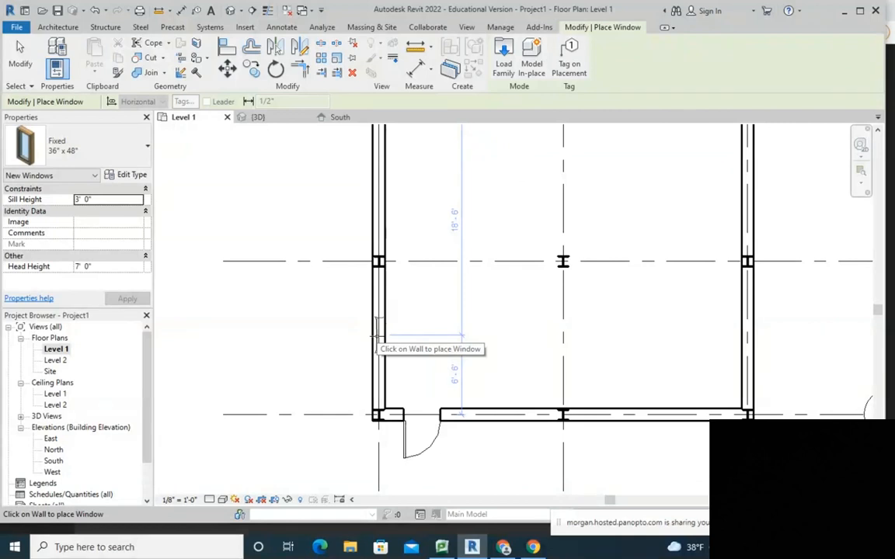
click(376, 335)
middle_drag(377, 336, 379, 426)
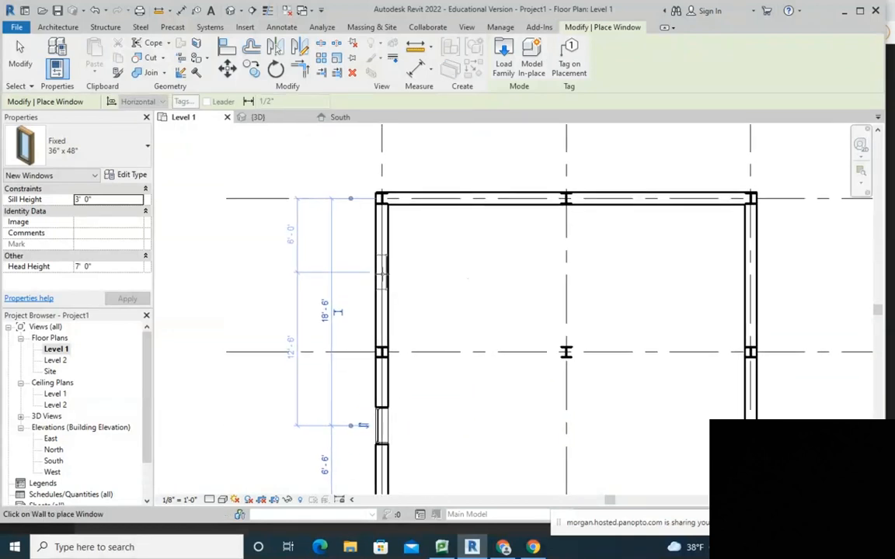
click(384, 278)
- Add two 36" x 48" fixed windows to the grid A wall, about 20' and about 8'-6" from grid 3
scroll(383, 278, down, 4)
scroll(492, 408, up, 1)
scroll(476, 411, up, 1)
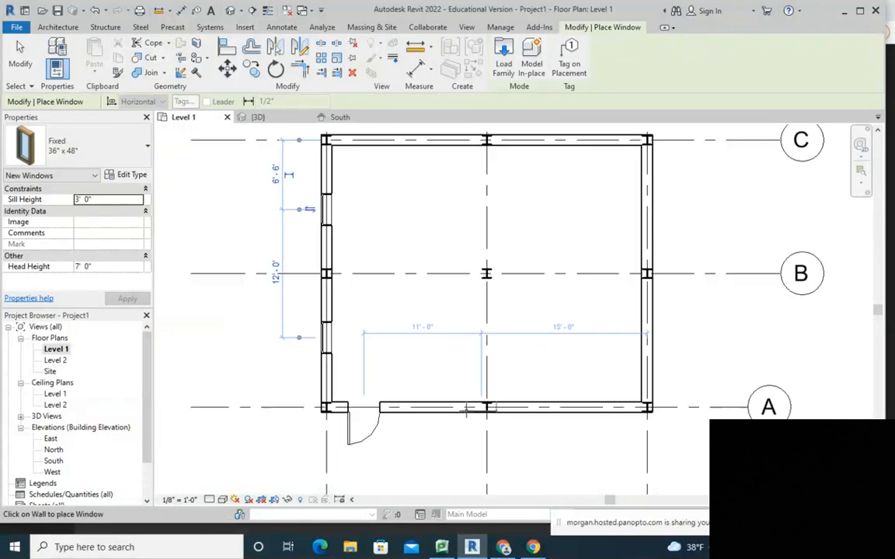
click(432, 408)
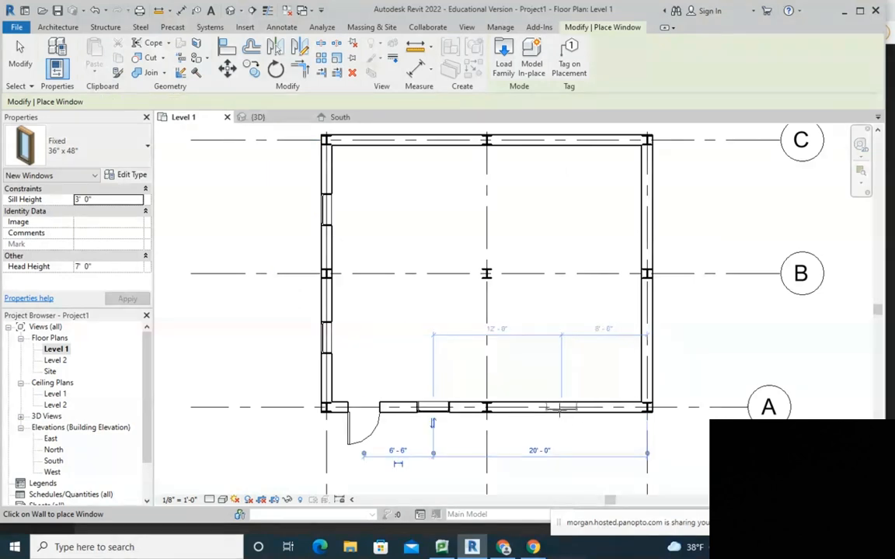
click(557, 408)
- Add two 36" x 48" fixed windows each to the grid 3 and grid C walls, one on either side of the middle column
click(646, 338)
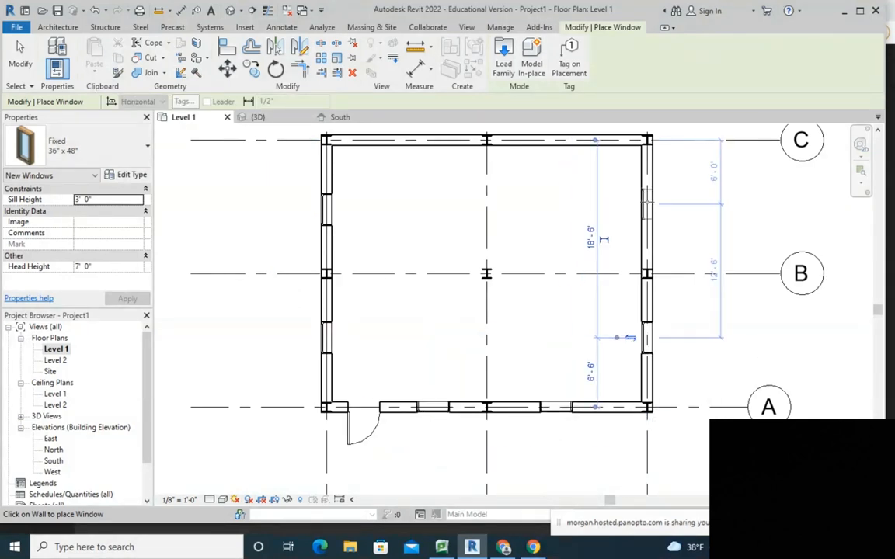
click(646, 204)
click(555, 140)
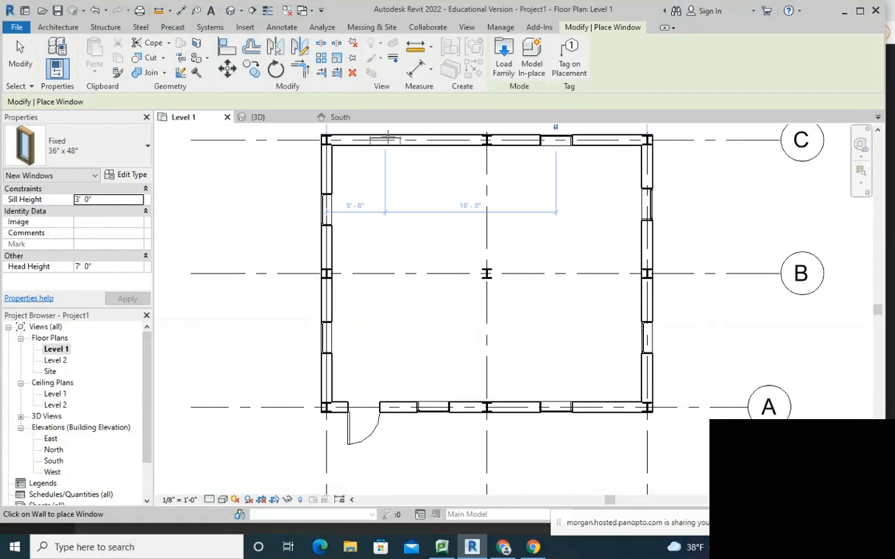
middle_drag(410, 199, 427, 327)
- End window placement and flip the grid 3 window between grids A and B so its glazing faces the exterior
scroll(653, 376, up, 2)
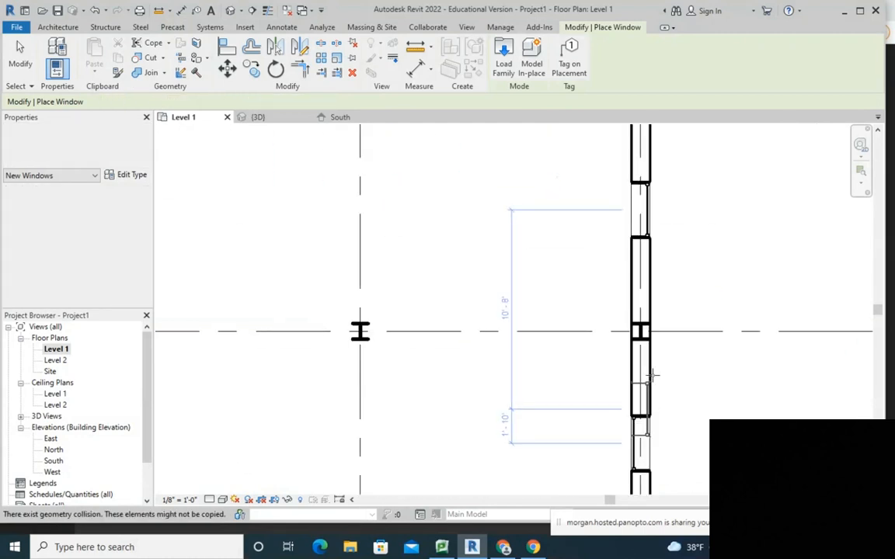
middle_drag(664, 368, 541, 363)
click(542, 364)
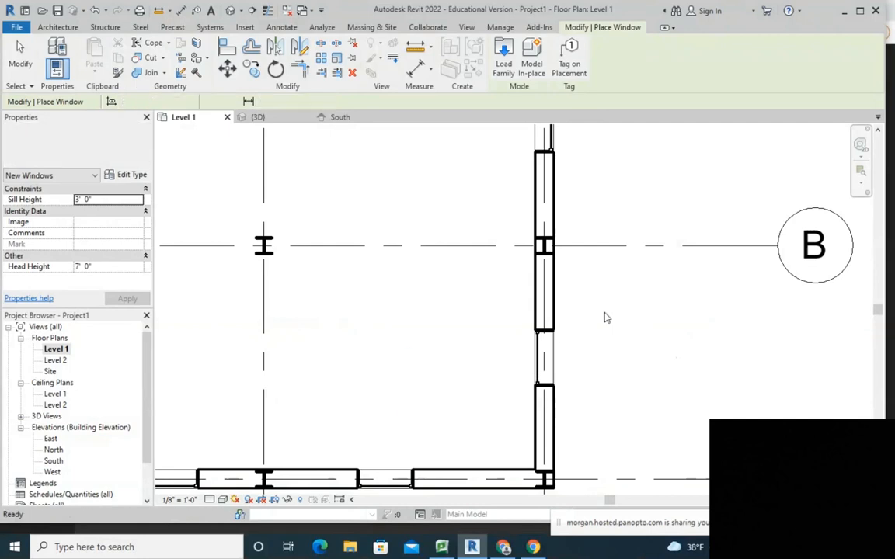
key(Escape)
scroll(540, 366, up, 3)
click(540, 372)
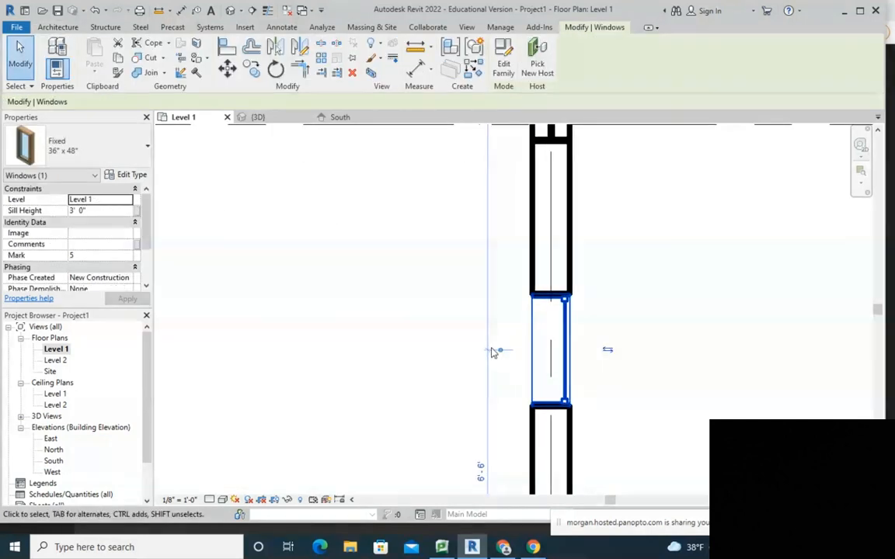
- Check the orientation of the other windows around the building, and clear the window selection
scroll(494, 352, down, 3)
middle_drag(375, 420, 688, 266)
middle_drag(369, 275, 382, 443)
middle_drag(347, 294, 344, 505)
scroll(330, 348, up, 2)
middle_drag(493, 176, 421, 277)
scroll(590, 257, down, 2)
middle_drag(860, 253, 525, 241)
scroll(525, 242, down, 3)
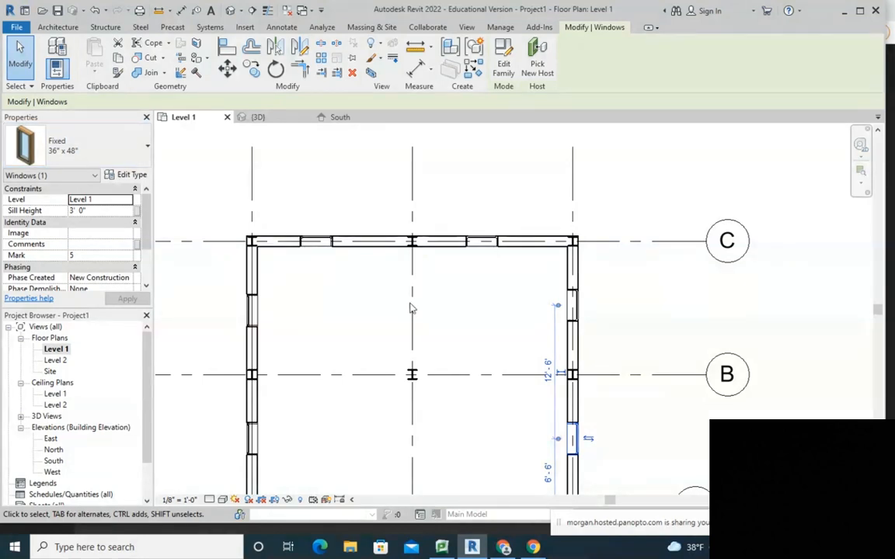
click(474, 304)
scroll(470, 311, down, 4)
middle_drag(406, 365, 494, 341)
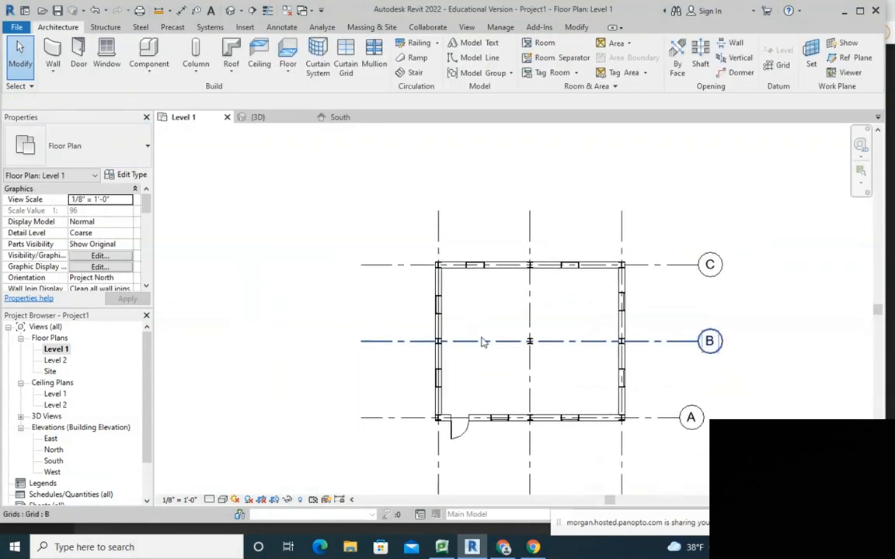
scroll(443, 411, up, 2)
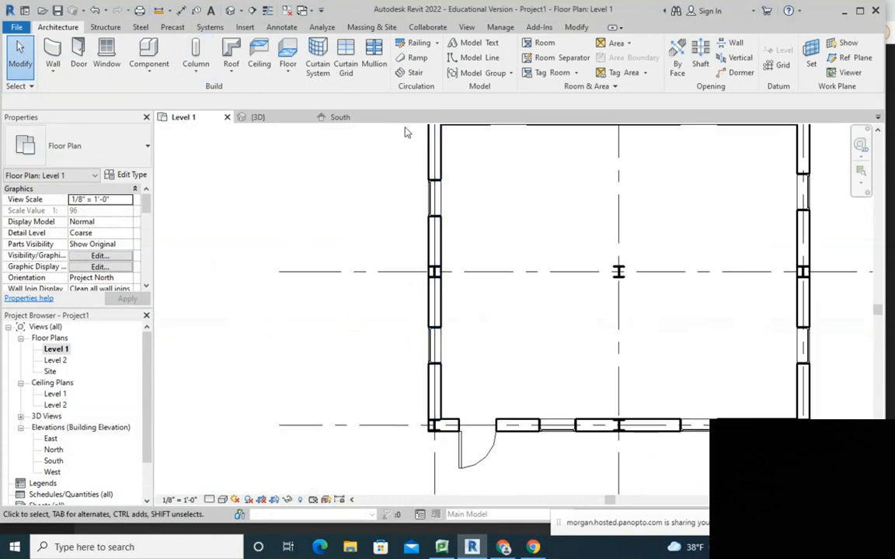
click(284, 29)
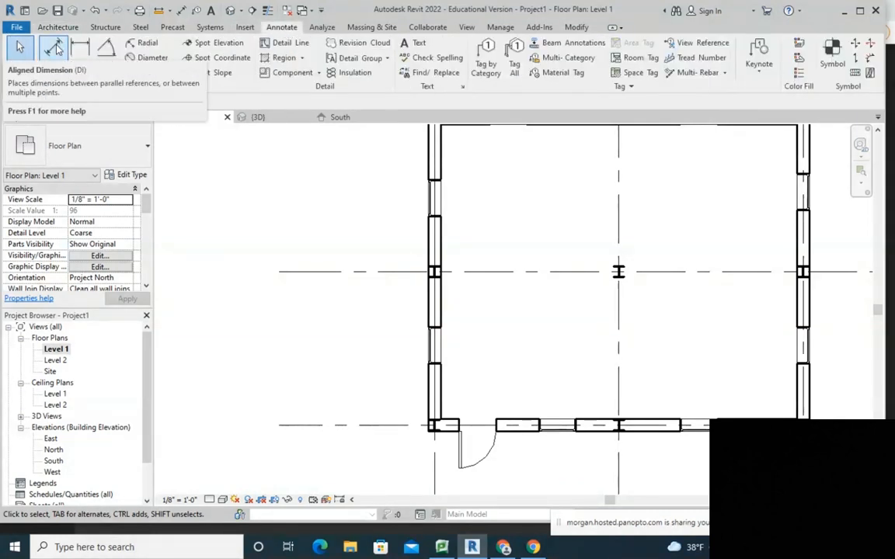
click(54, 49)
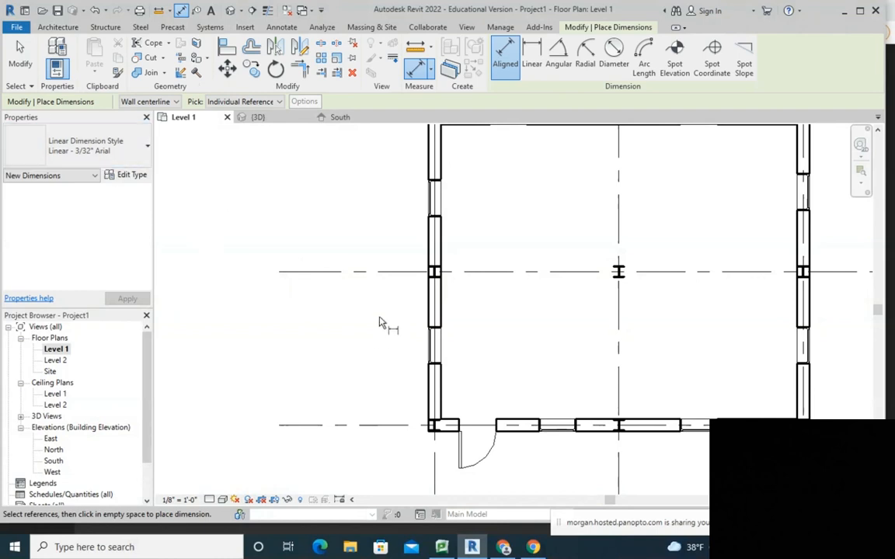
key(Escape)
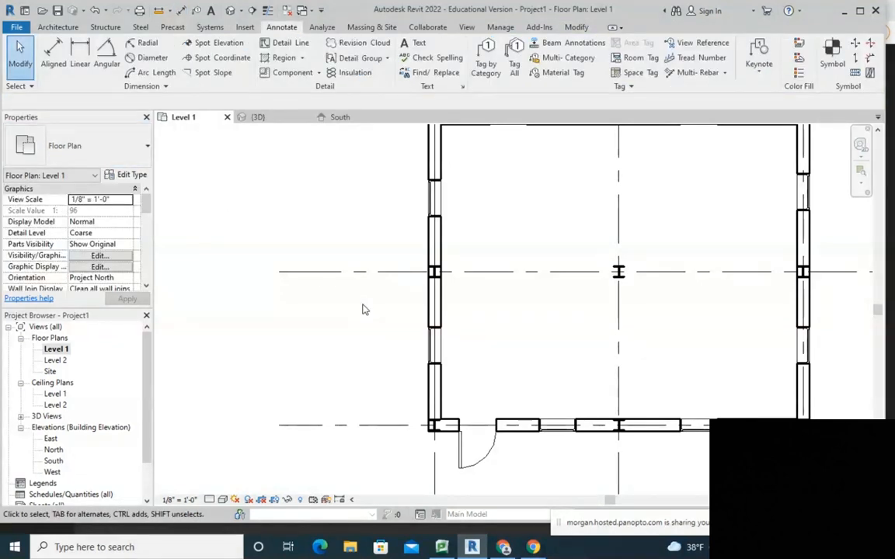
key(d)
key(i)
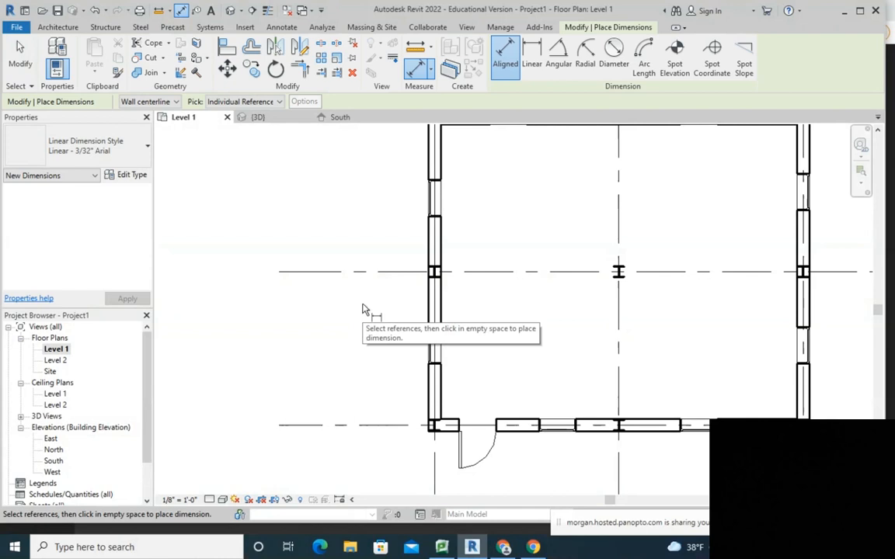
key(Escape)
- Place an aligned dimension string outside the grid 1 wall from grid A through the window's center to grid B
key(d)
key(i)
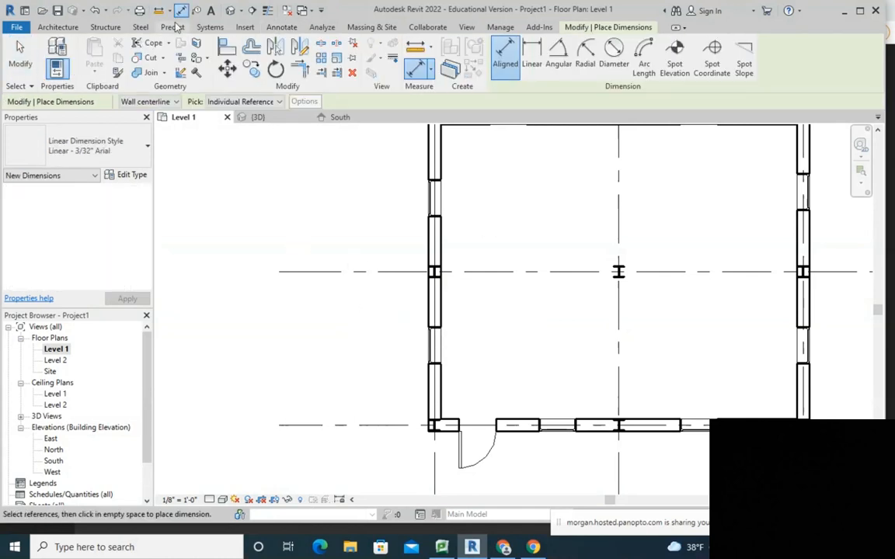
click(269, 27)
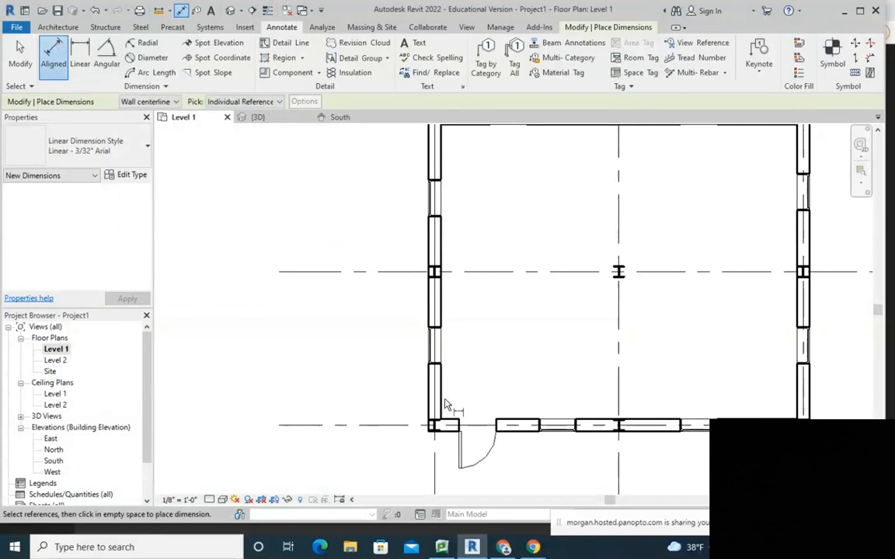
scroll(393, 439, up, 2)
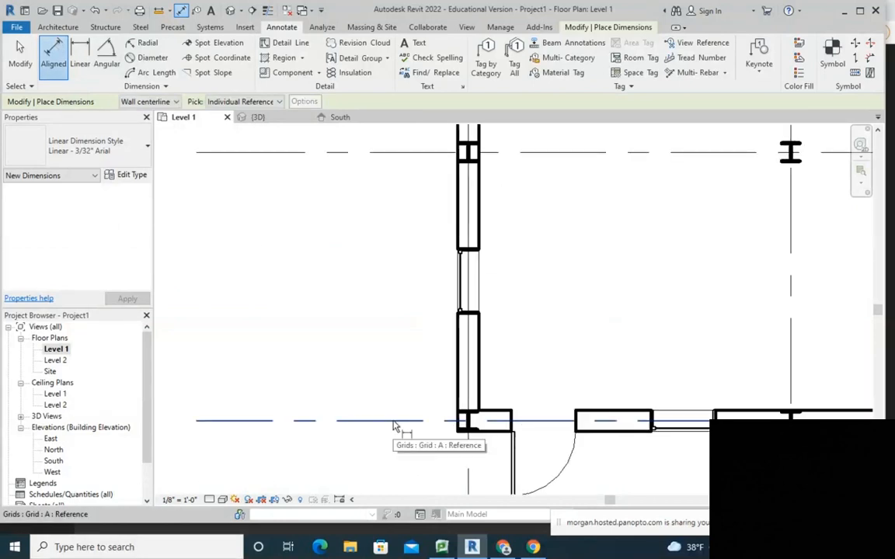
click(396, 422)
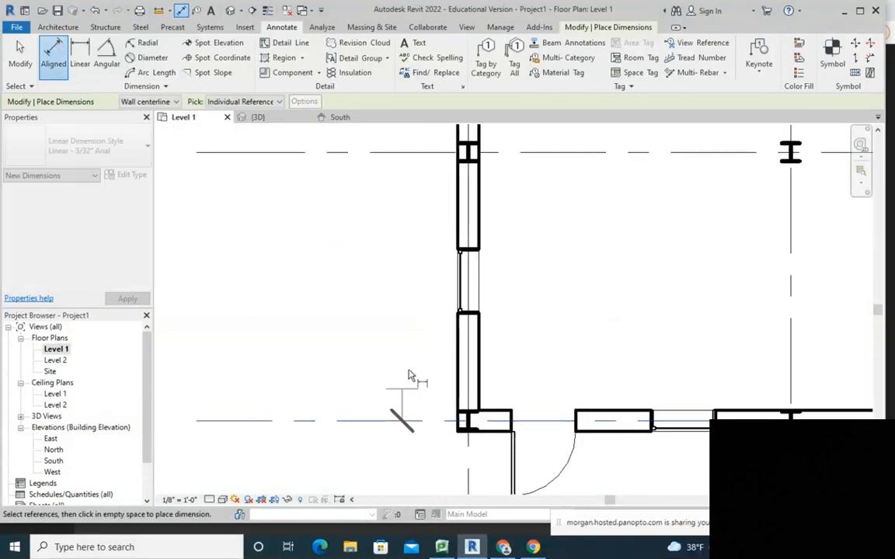
click(466, 286)
middle_drag(375, 231, 389, 326)
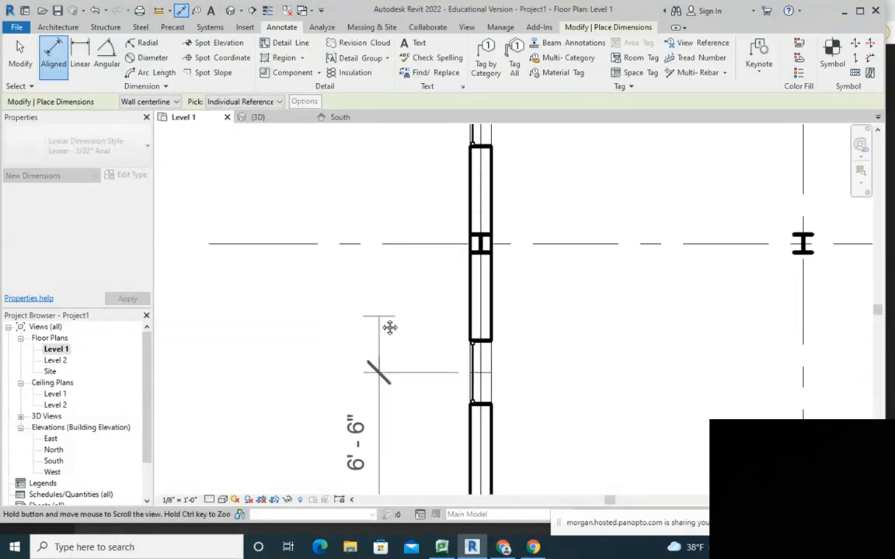
click(409, 249)
scroll(372, 294, down, 2)
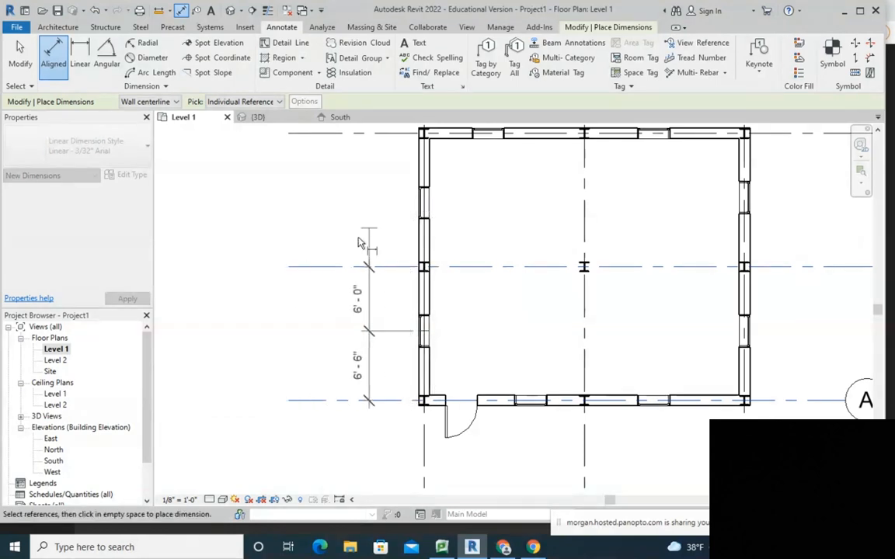
click(349, 303)
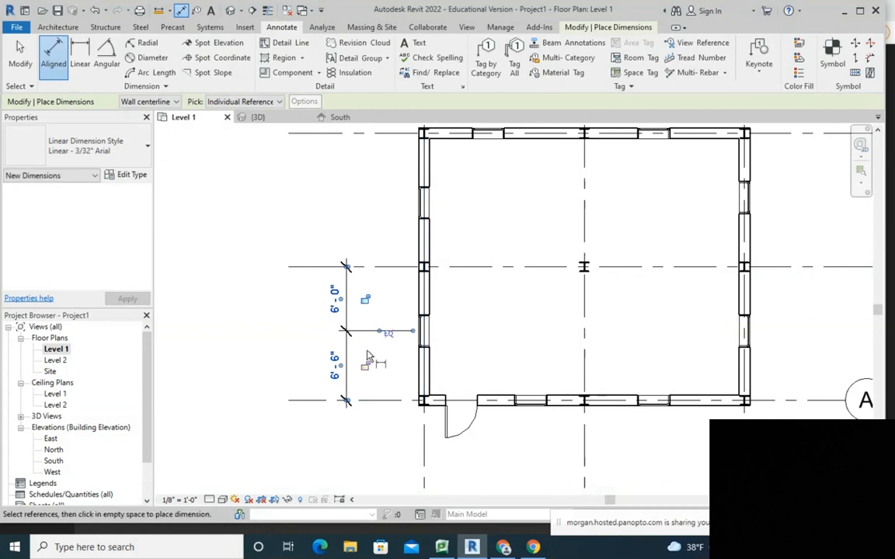
- Make the two dimension segments between grids A and B on the grid 1 wall equal, centering that window
scroll(390, 339, up, 3)
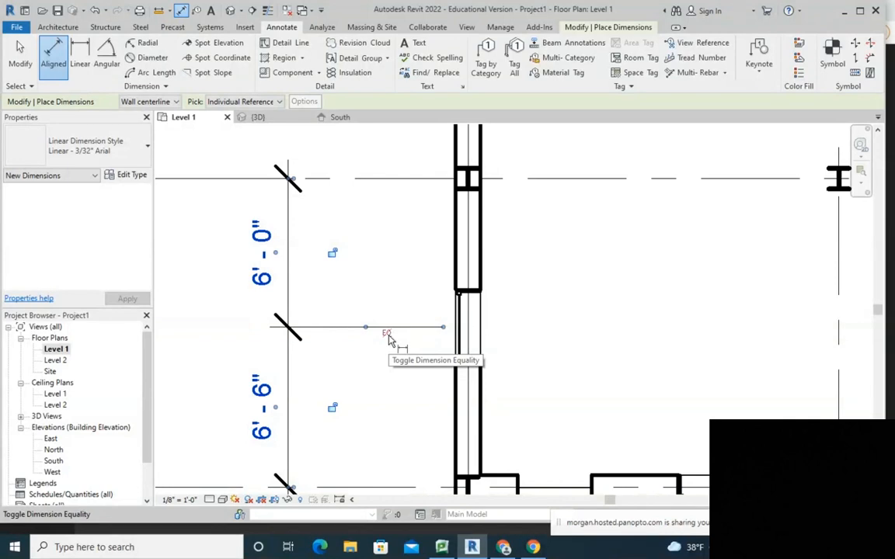
click(388, 335)
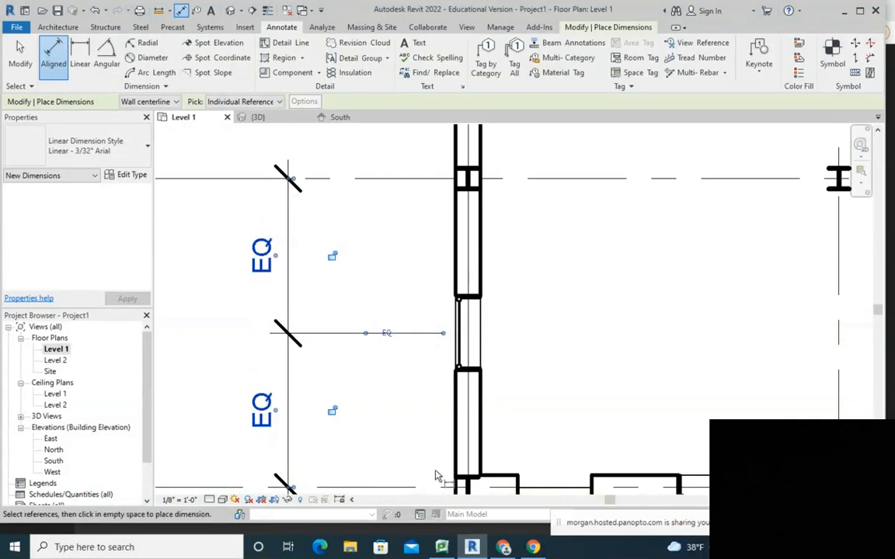
scroll(435, 475, down, 3)
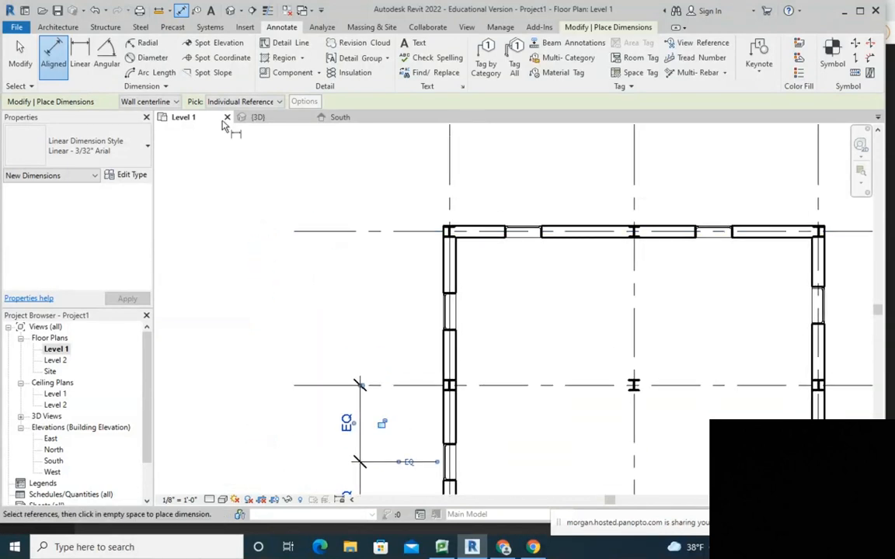
key(Escape)
- Dimension the upper grid 1 window from grid C through its center to grid B, in line with the existing string, and make the segments equal
click(53, 58)
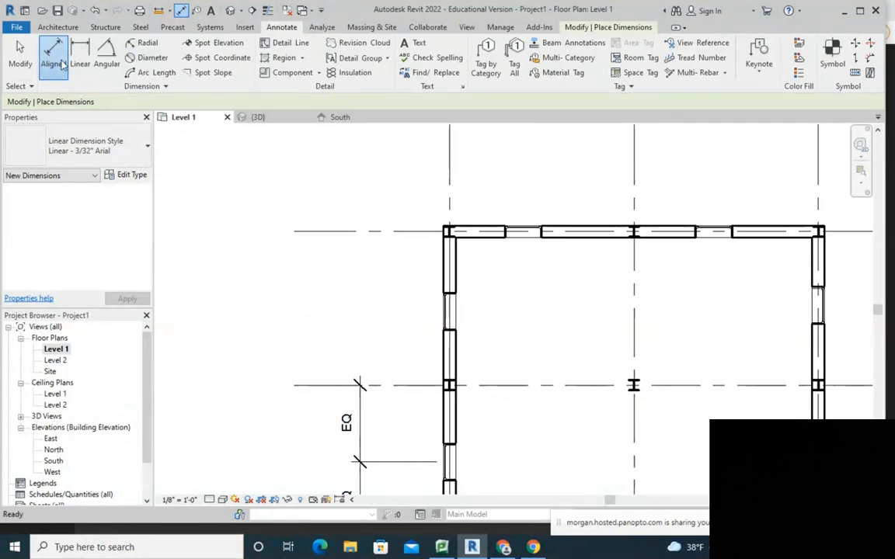
click(454, 313)
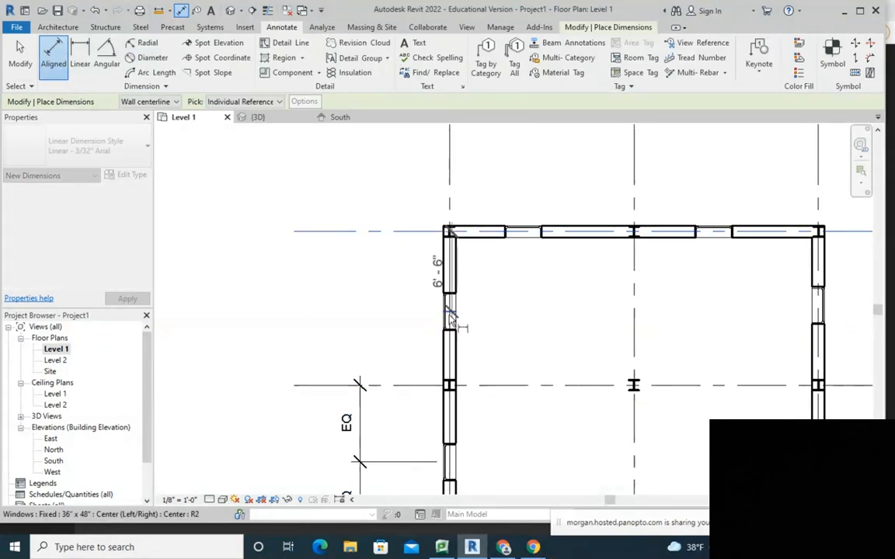
click(416, 385)
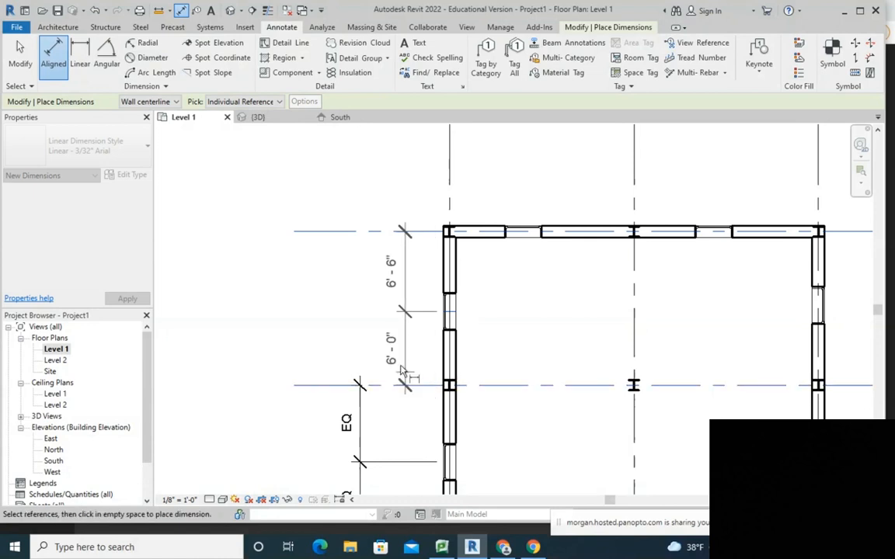
click(365, 165)
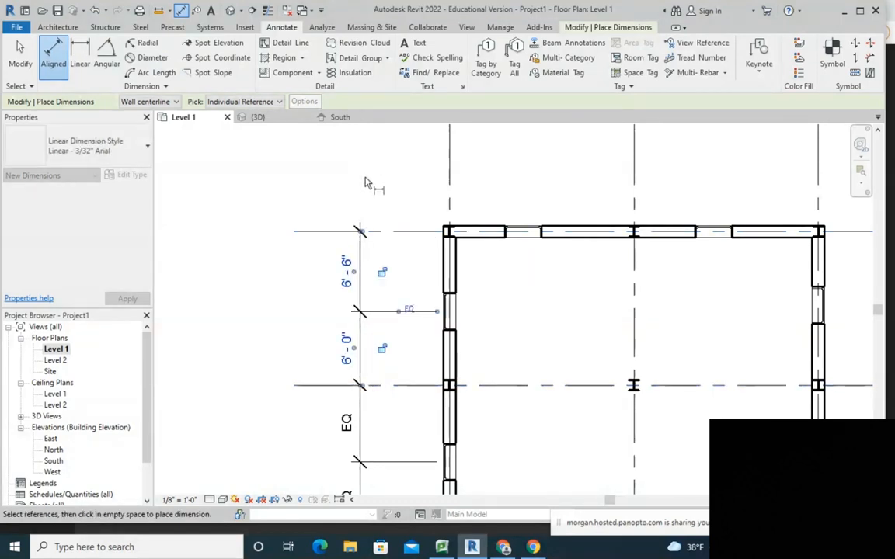
click(405, 309)
- Place an aligned dimension string outside the grid C wall from grid 1 through the window's center to grid 2
middle_drag(501, 322, 309, 387)
middle_drag(384, 320, 464, 306)
click(339, 226)
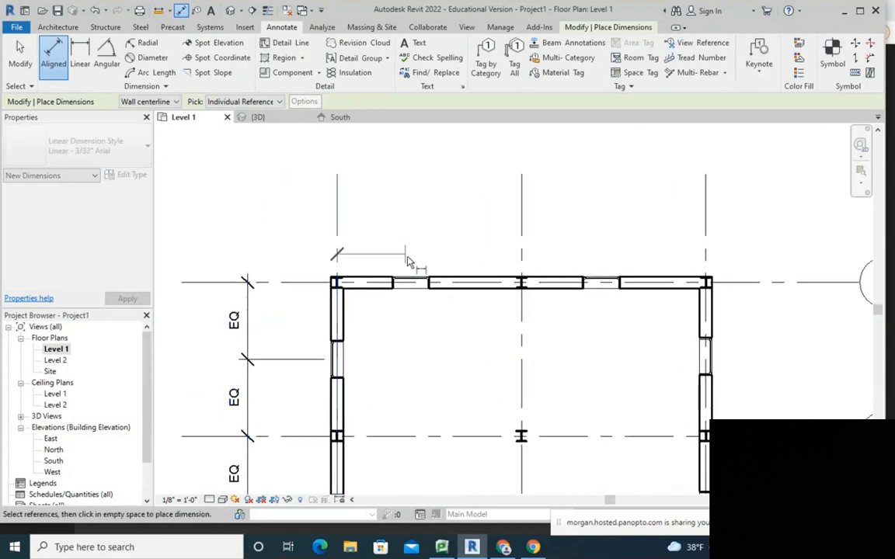
click(413, 284)
click(521, 232)
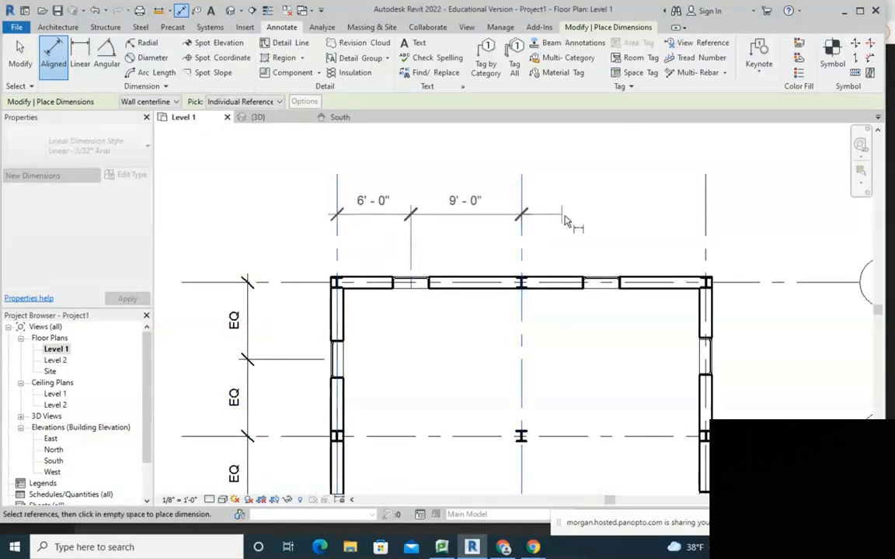
click(528, 215)
key(Escape)
key(Escape)
- Set the distance from grid 1 to the center of the nearest grid C window to 3'-0"
scroll(410, 284, up, 3)
scroll(406, 259, down, 3)
scroll(384, 230, up, 1)
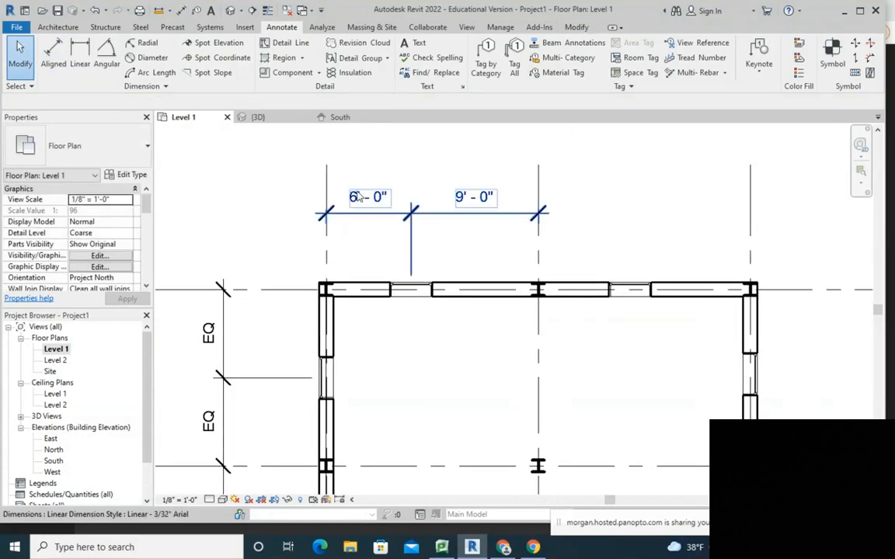
click(407, 290)
click(367, 201)
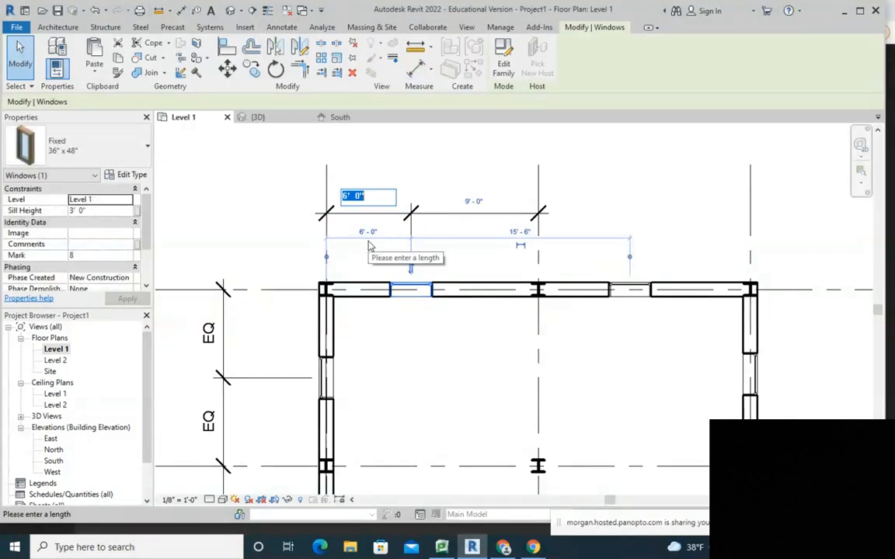
text(3)
key(Return)
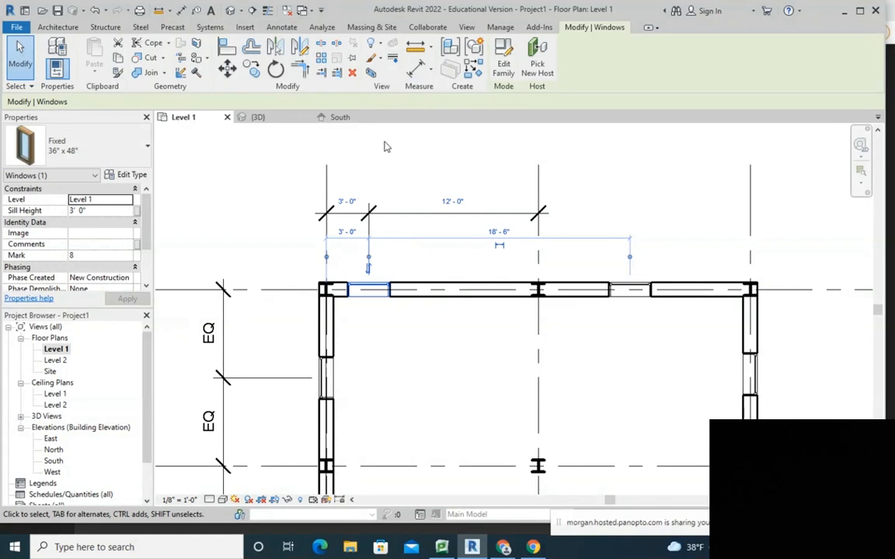
click(372, 170)
- Continue the aligned dimensions along the grid C wall from grid 2 through the second window's center to grid 3
scroll(375, 256, down, 3)
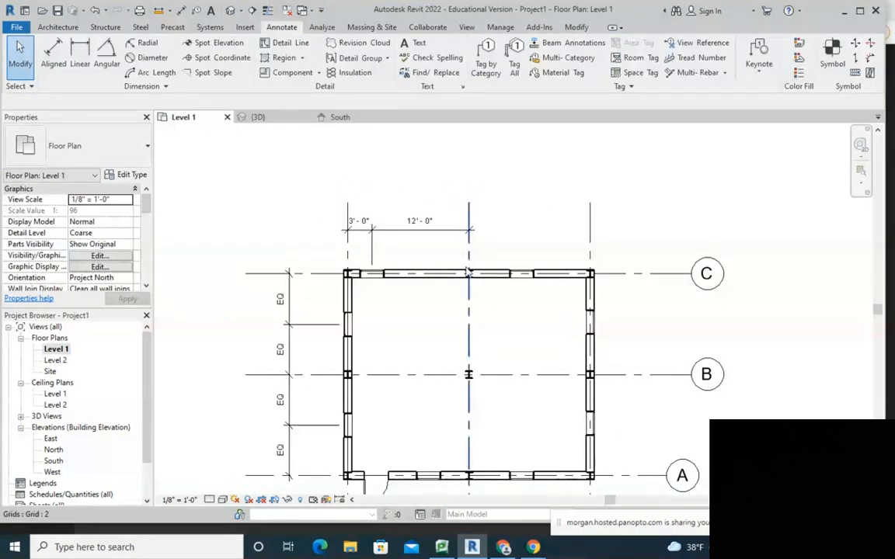
scroll(389, 297, up, 3)
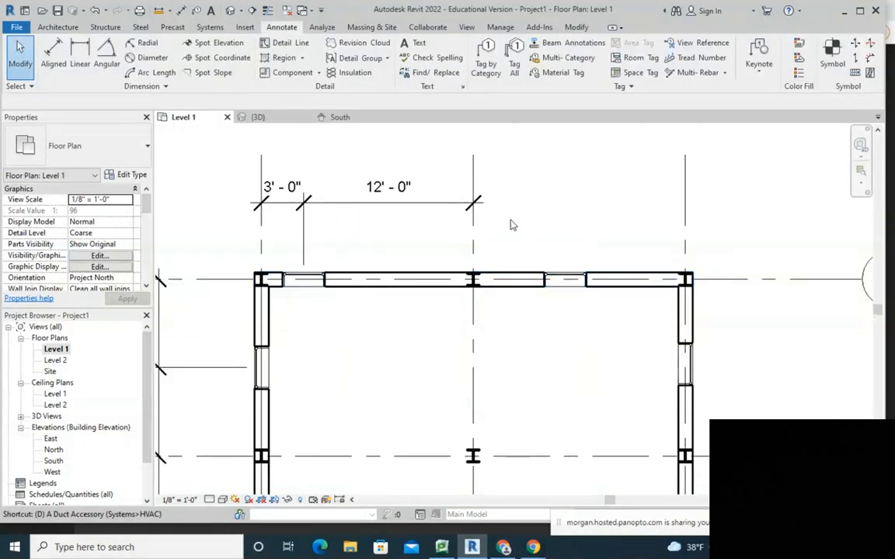
key(d)
key(i)
click(480, 243)
click(567, 261)
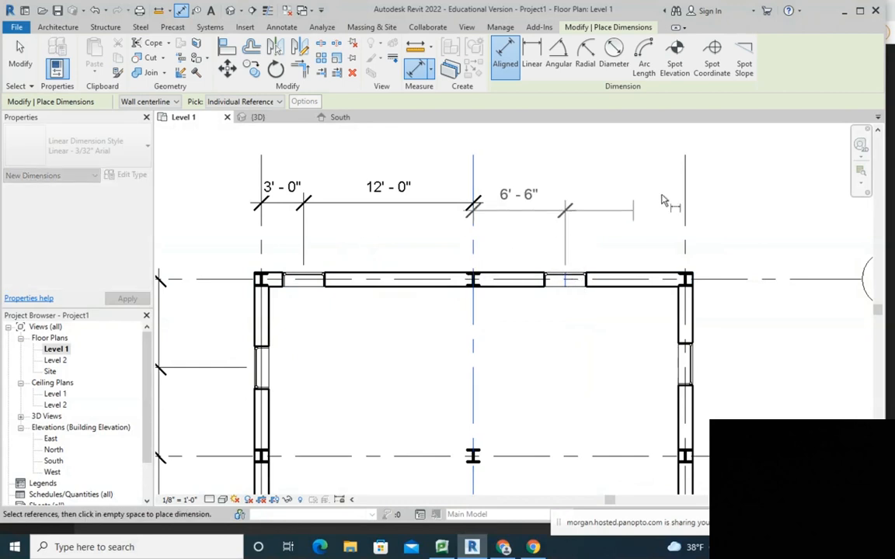
click(685, 205)
click(791, 204)
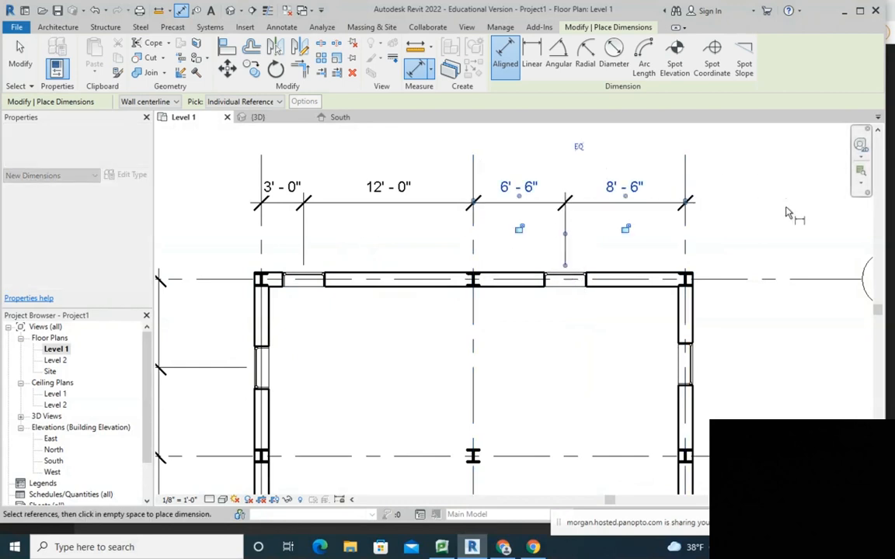
key(Escape)
key(Escape)
- Set the distance from the second grid C window's center to grid 3 to 3'-0"
click(570, 282)
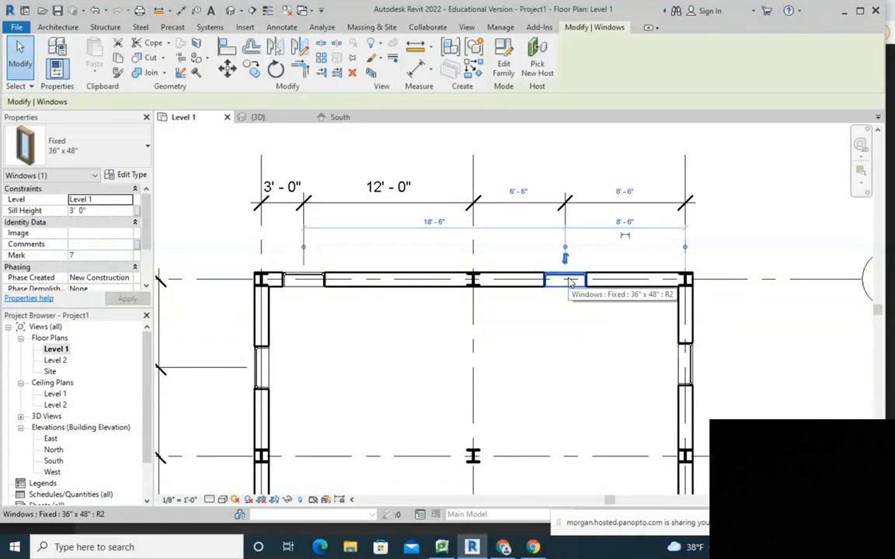
click(625, 192)
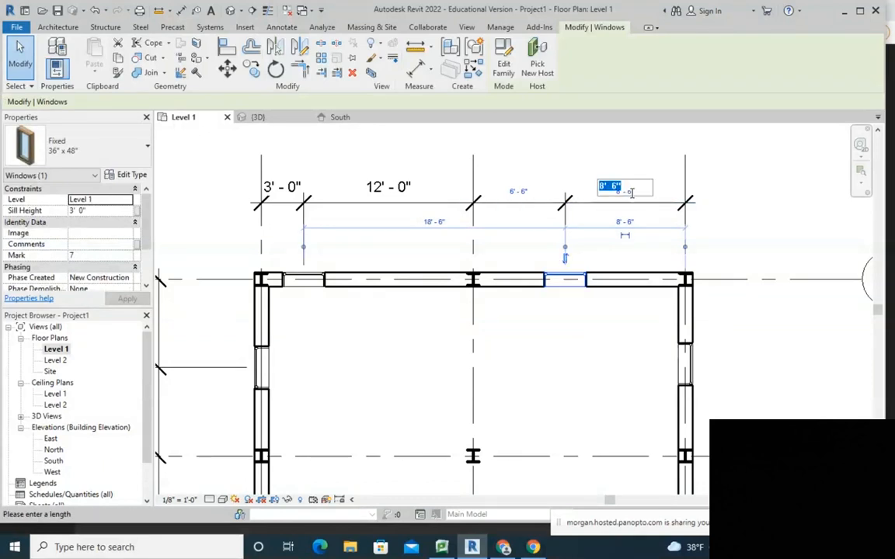
text(3)
key(Return)
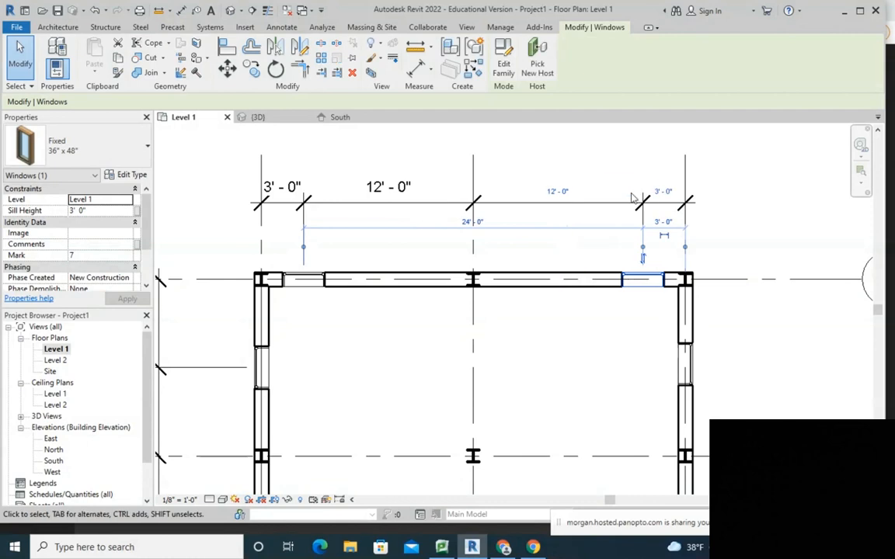
key(Escape)
- Place an aligned dimension string outside the grid 3 wall from grid C through the window's center to grid B
scroll(635, 303, down, 3)
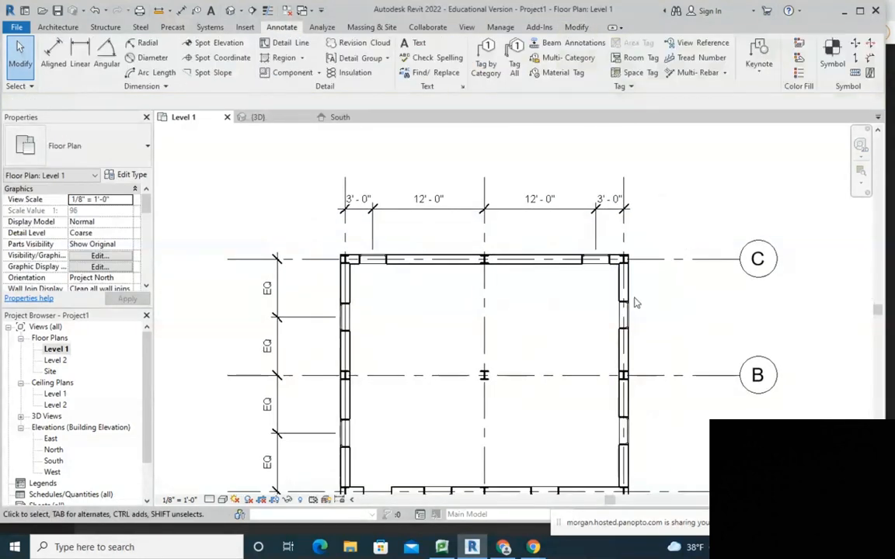
key(d)
key(i)
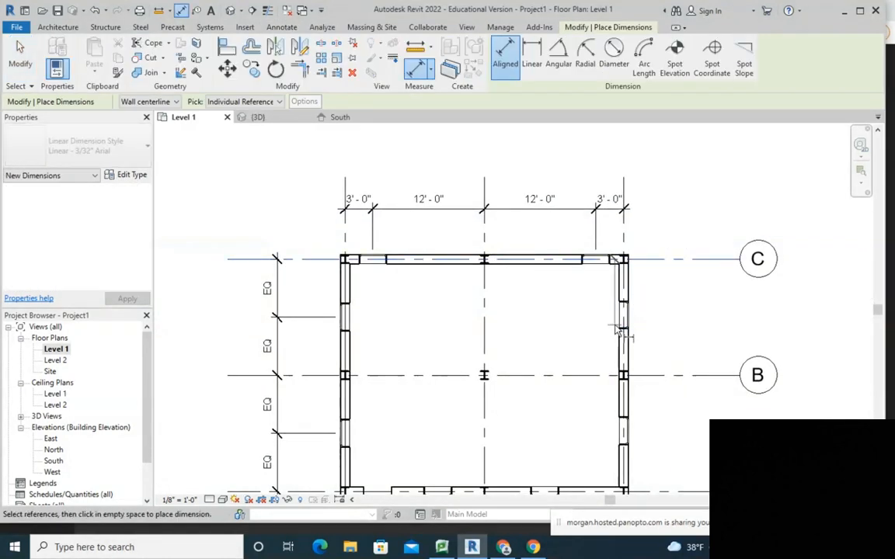
click(631, 320)
click(685, 376)
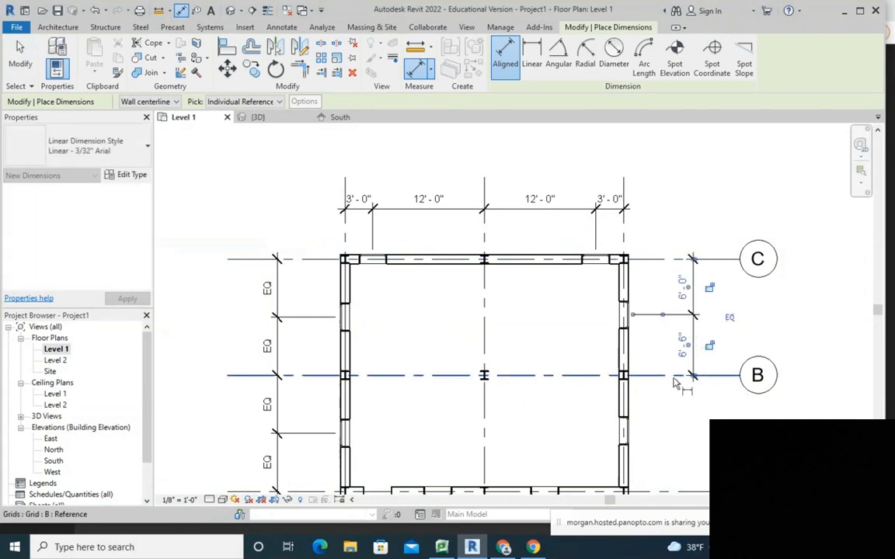
- Dimension the lower grid 3 window from grid B through its center to grid A, and make the two segments equal
click(624, 432)
middle_drag(671, 433, 663, 340)
click(662, 399)
click(688, 346)
click(720, 340)
key(Escape)
key(Escape)
- Make the two dimension segments between grids C and B on the grid 3 wall equal, centering that window
click(686, 222)
click(724, 225)
scroll(666, 305, down, 1)
middle_drag(666, 305, 675, 276)
key(Escape)
scroll(548, 375, up, 2)
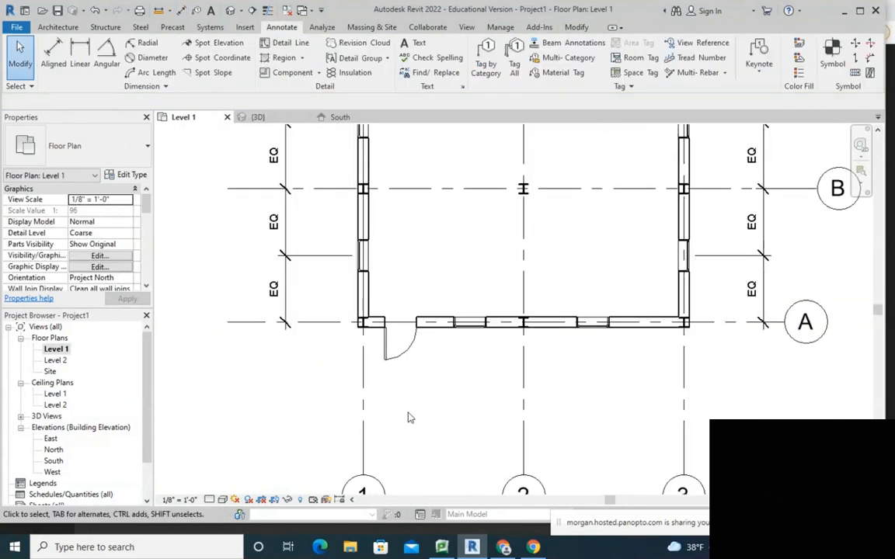
- Dimension from grid 2 through the centers of the grid A window and door to grid 1, and make the three segments equal
key(i)
click(524, 346)
click(470, 326)
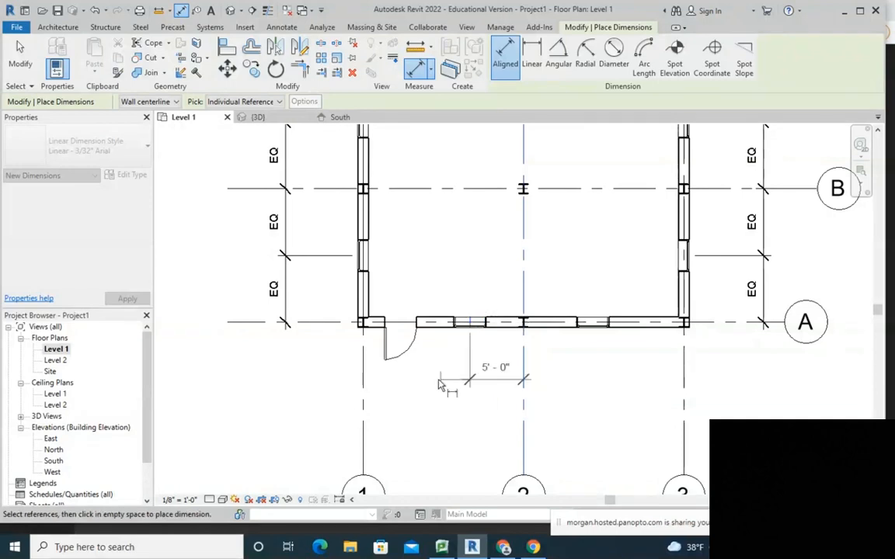
click(400, 327)
click(363, 361)
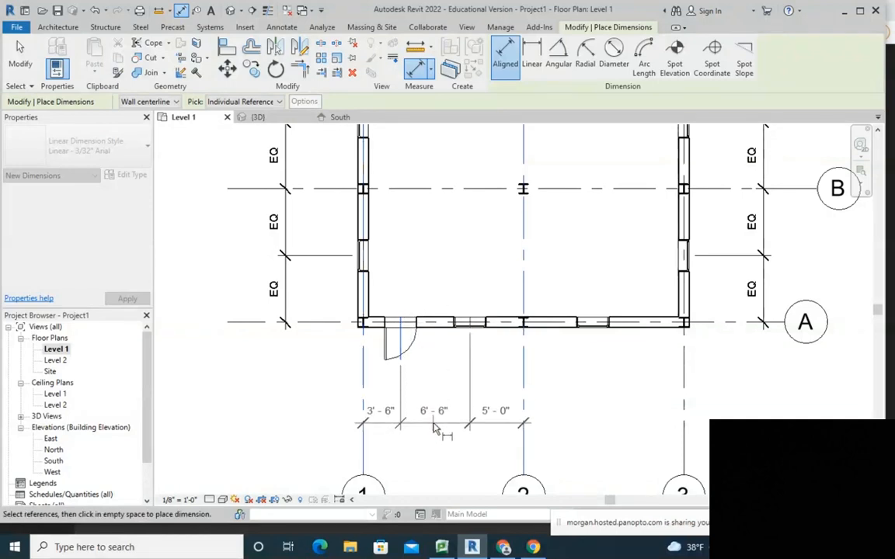
click(459, 426)
click(443, 381)
scroll(449, 380, down, 2)
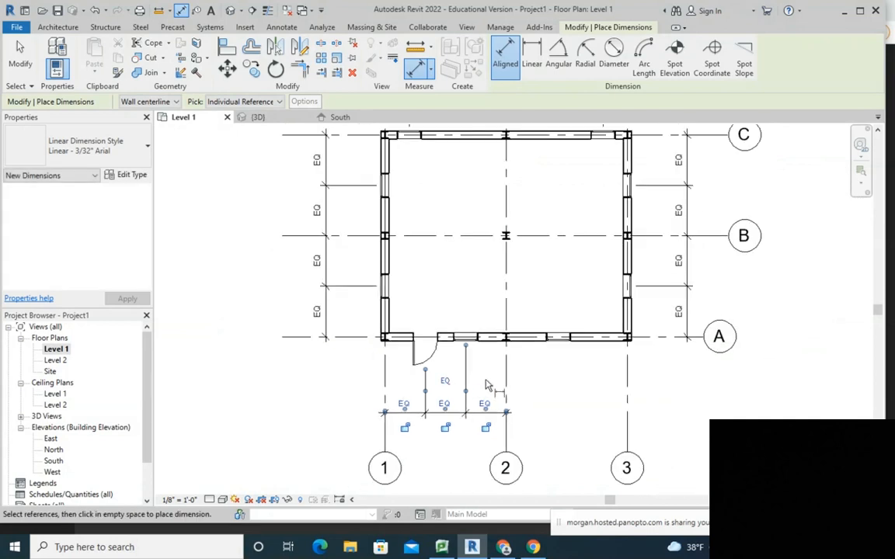
key(Escape)
key(Escape)
- Delete the equal dimension string between grids 1 and 2 along the grid A wall
scroll(443, 364, up, 1)
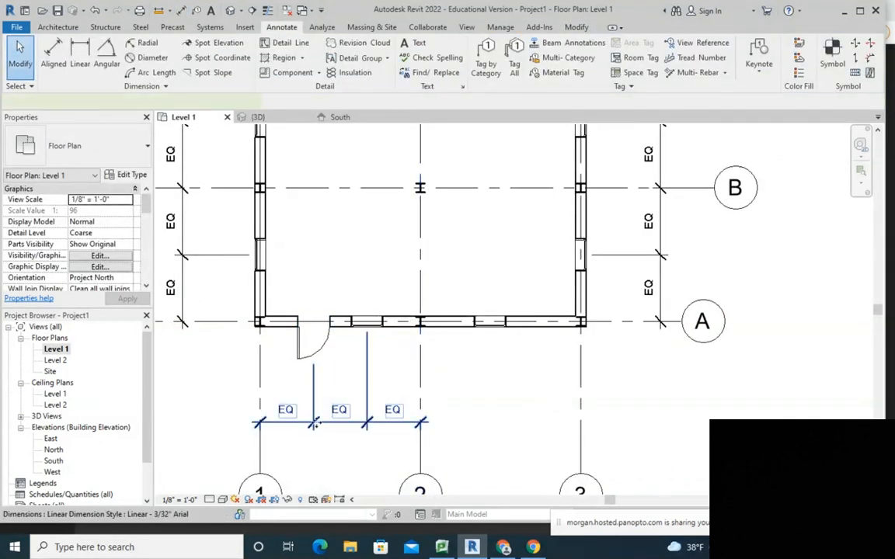
click(314, 423)
key(Delete)
click(654, 502)
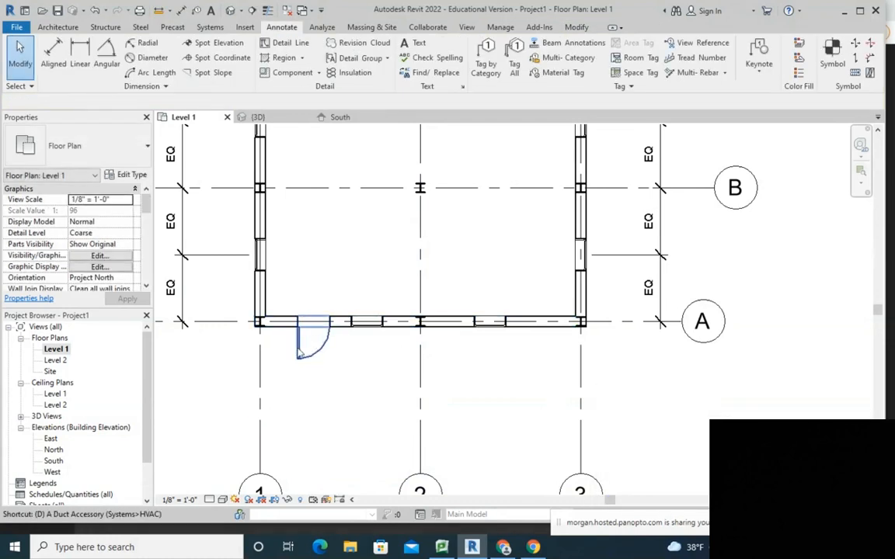
- Place an aligned dimension from grid 1 to the nearer side of the door opening, outside the grid A wall
scroll(299, 352, up, 3)
key(d)
key(i)
key(Escape)
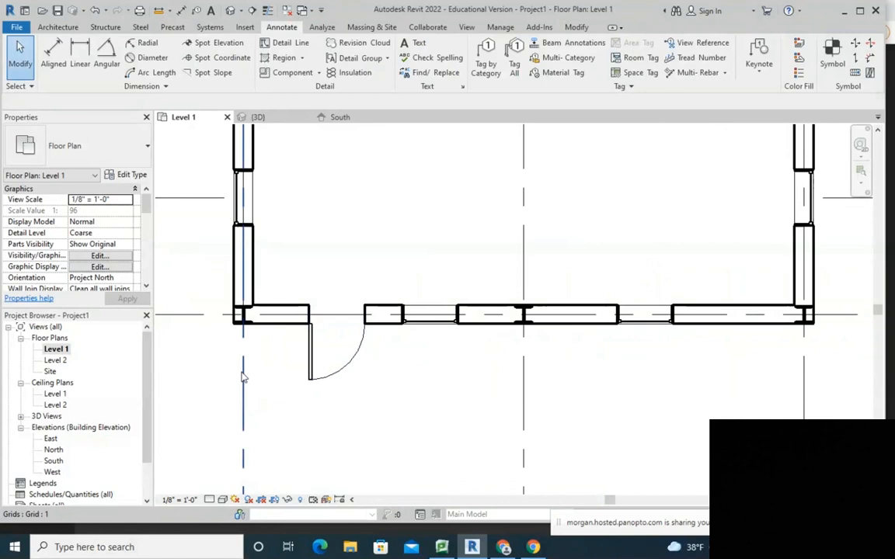
key(i)
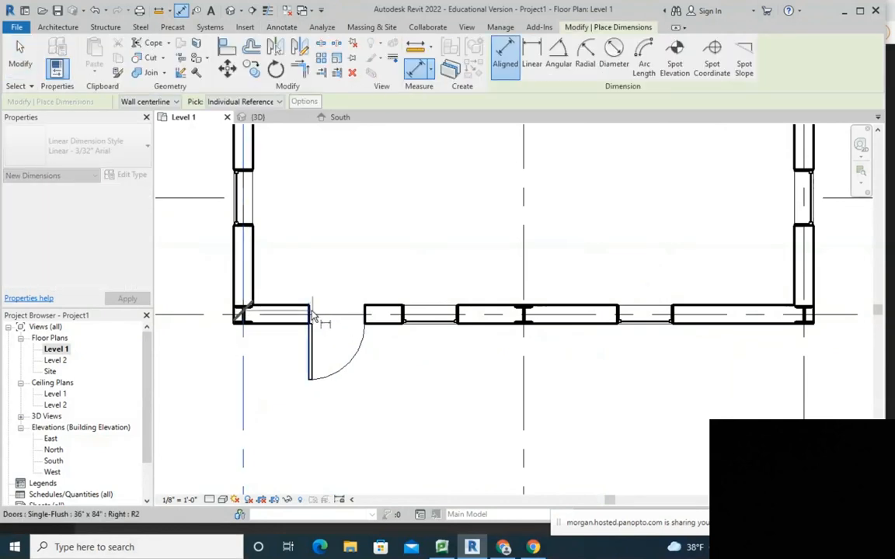
click(310, 314)
click(354, 434)
key(Escape)
- Set the distance from grid 1 to the door's nearer side to 1'-0"
click(312, 362)
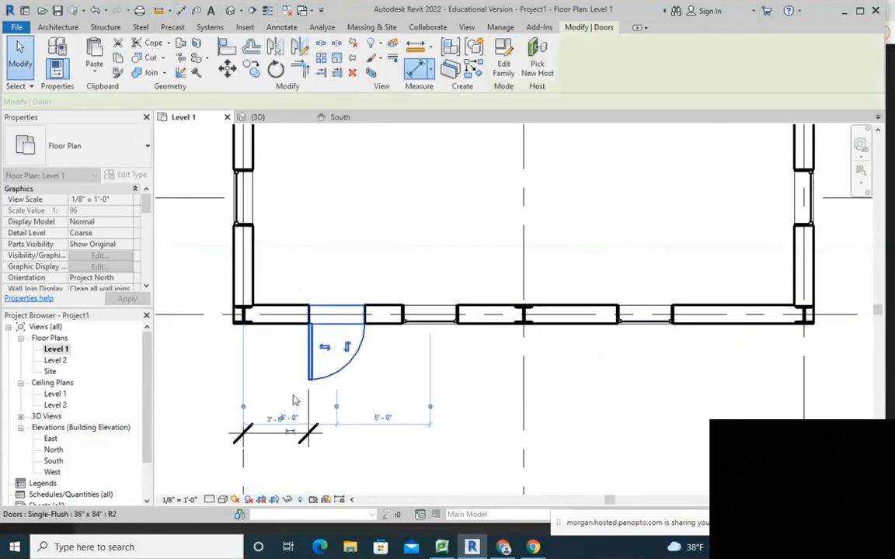
click(277, 417)
text(1)
key(Return)
key(Escape)
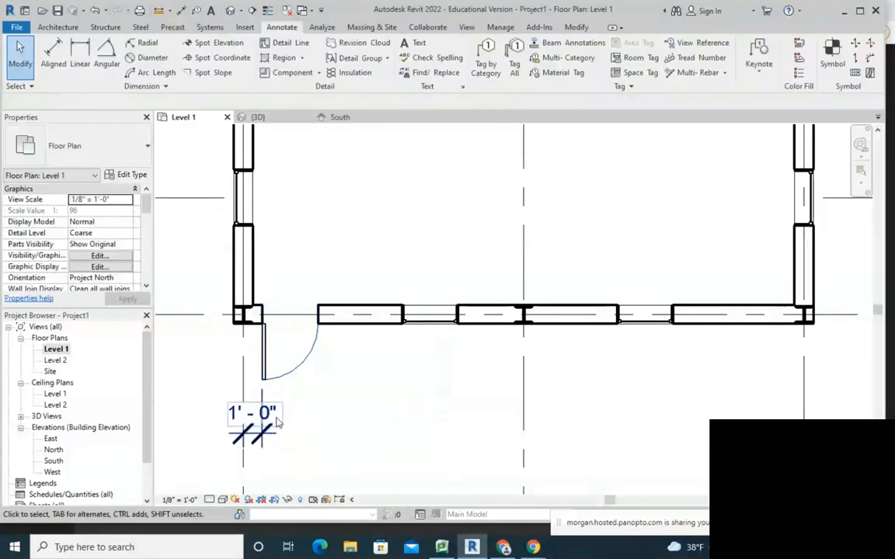
- Place an aligned dimension from grid 2 to the center of the grid A window beside the door
scroll(360, 346, down, 2)
middle_drag(489, 336, 374, 314)
scroll(356, 323, down, 2)
scroll(356, 325, up, 3)
key(d)
key(i)
click(355, 342)
click(282, 299)
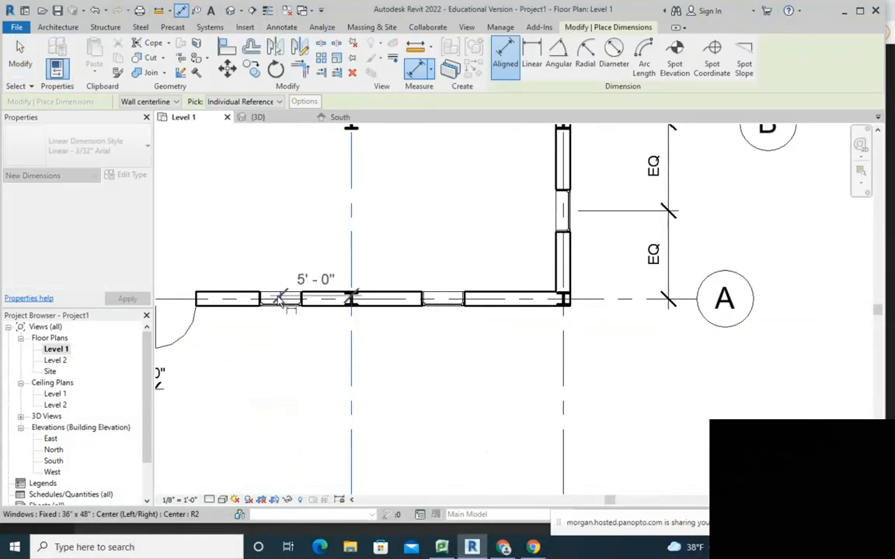
click(280, 394)
key(Escape)
- Set the distance from that window's center to grid 2 to 3'-0"
click(280, 299)
click(314, 373)
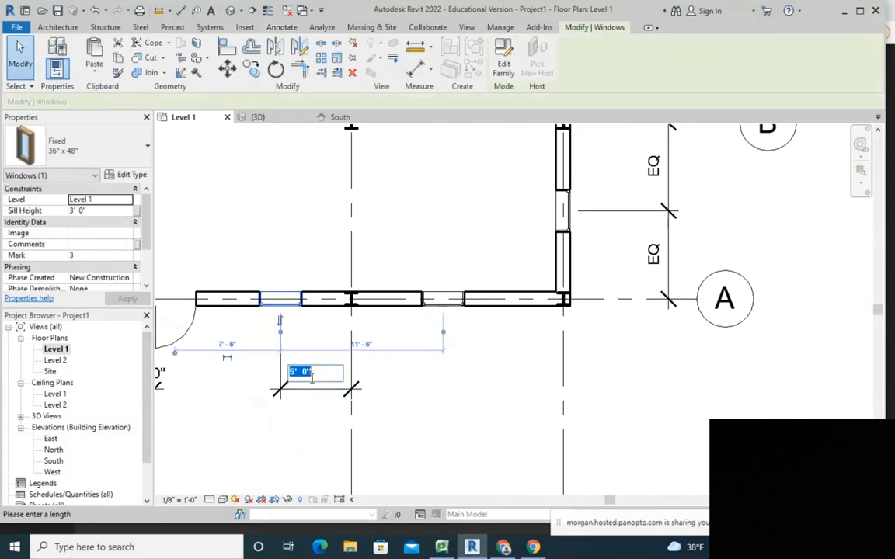
text(3')
key(Return)
key(Escape)
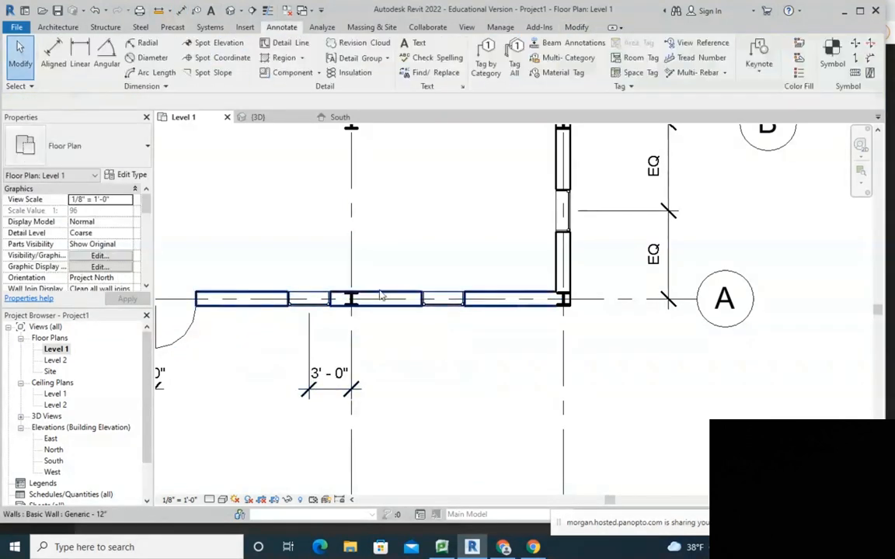
- Align the center of the grid A window between grids 2 and 3 with the center of the opposite grid C window
key(d)
scroll(405, 292, down, 5)
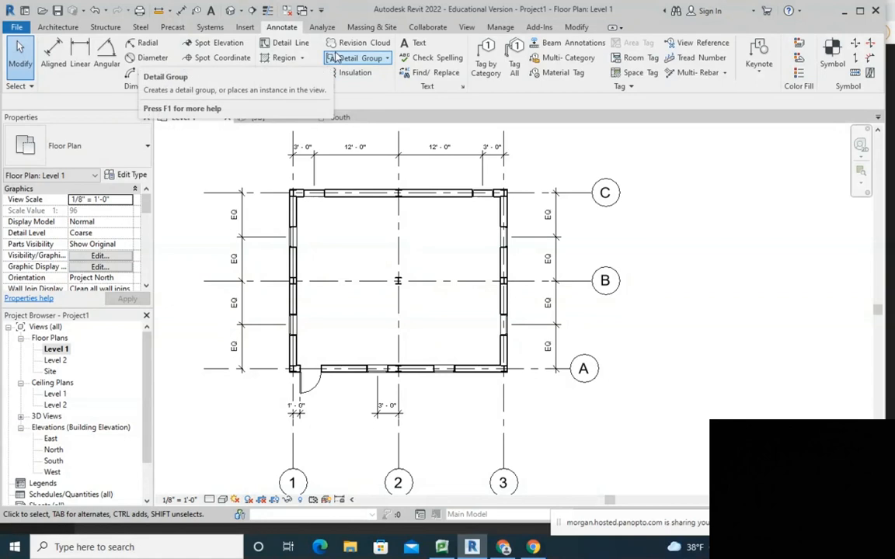
click(576, 26)
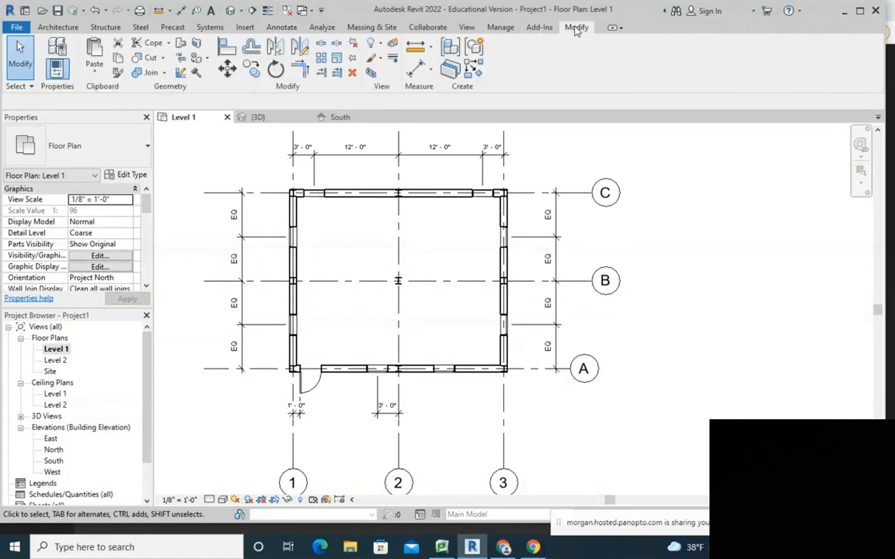
click(230, 50)
scroll(482, 194, up, 4)
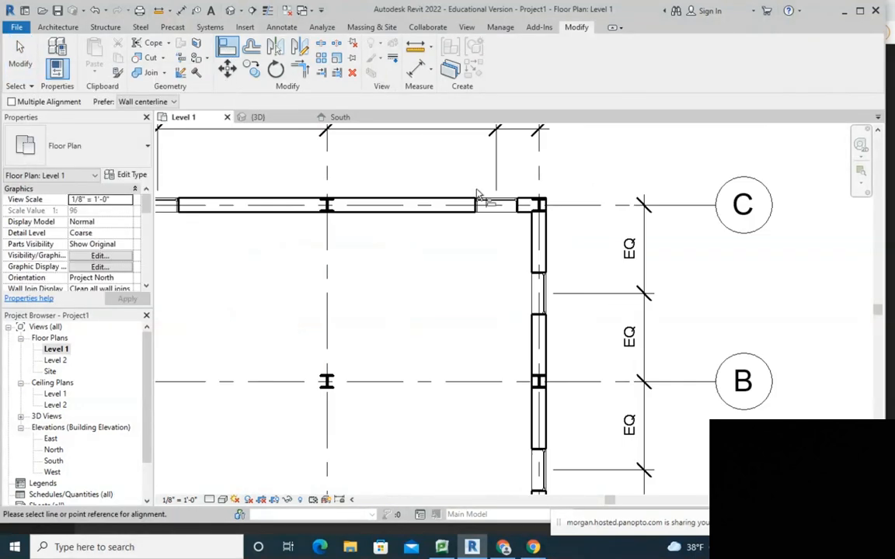
scroll(544, 264, down, 3)
scroll(443, 342, up, 3)
click(441, 320)
scroll(455, 326, down, 3)
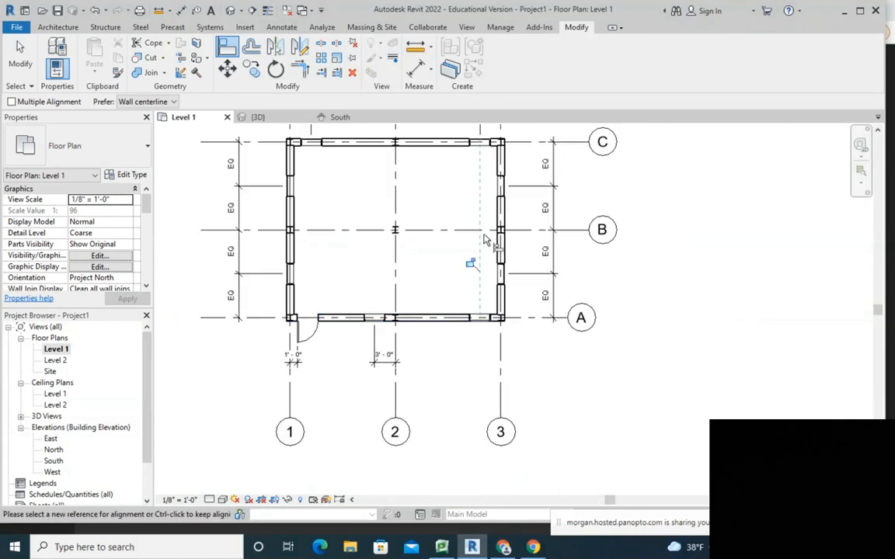
middle_drag(437, 231, 455, 311)
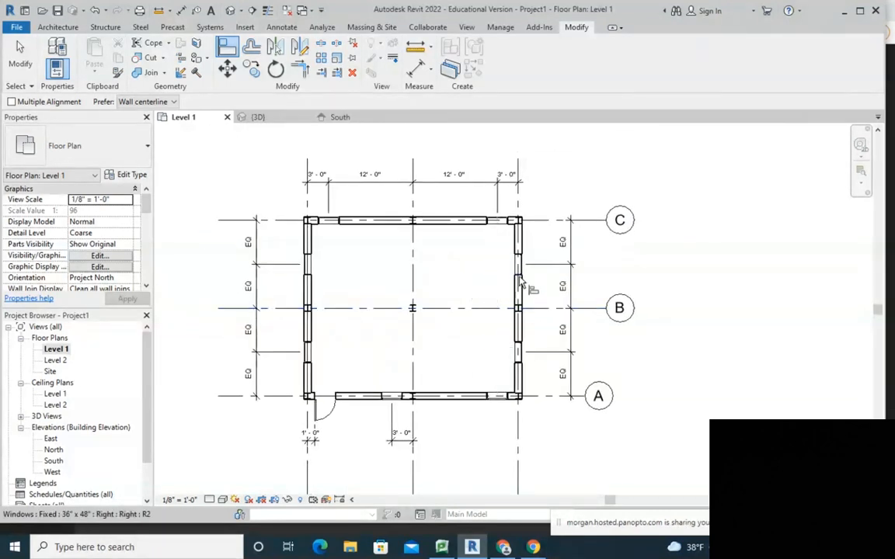
scroll(485, 287, down, 2)
scroll(549, 386, up, 1)
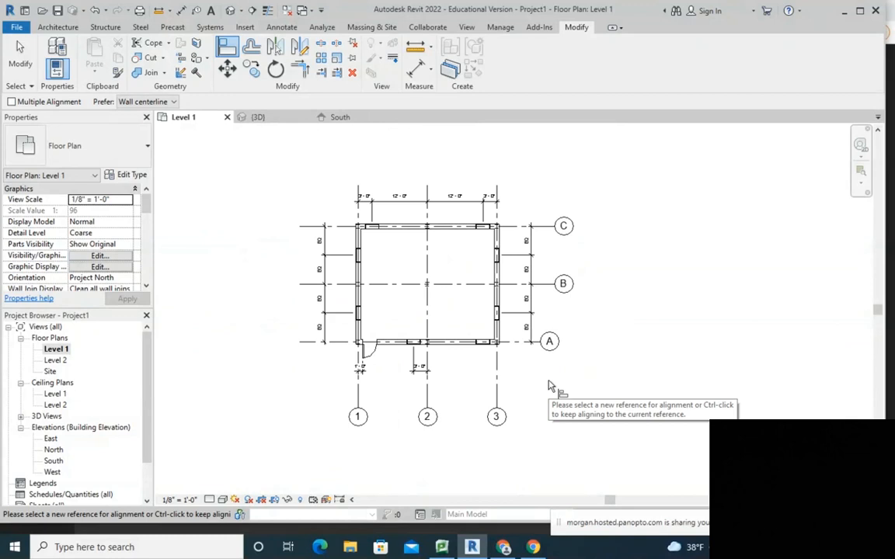
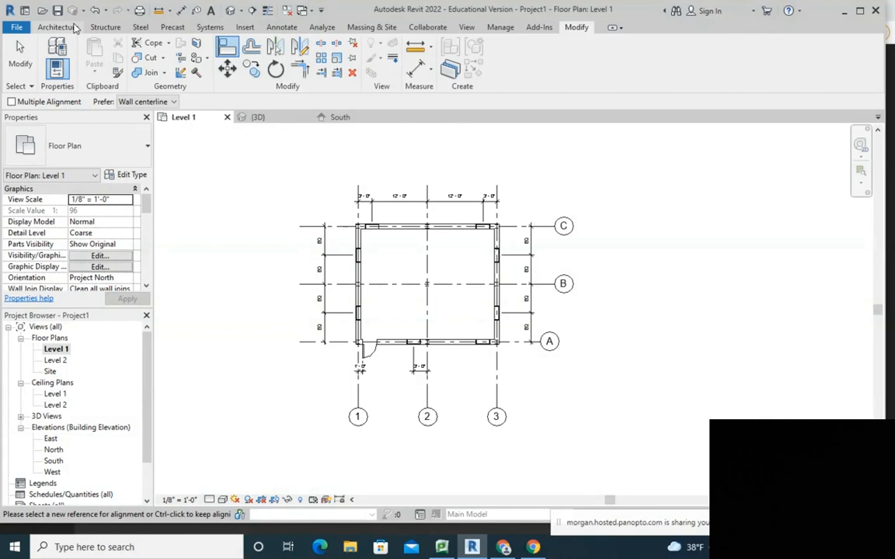
- Place an automatic 2' x 4' ACT System ceiling on Level 1 within the room's walls
click(70, 27)
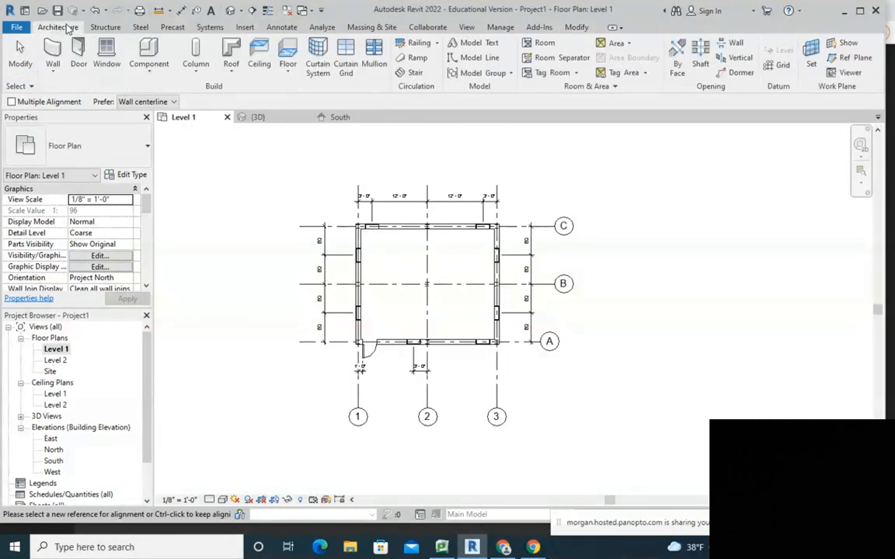
click(259, 49)
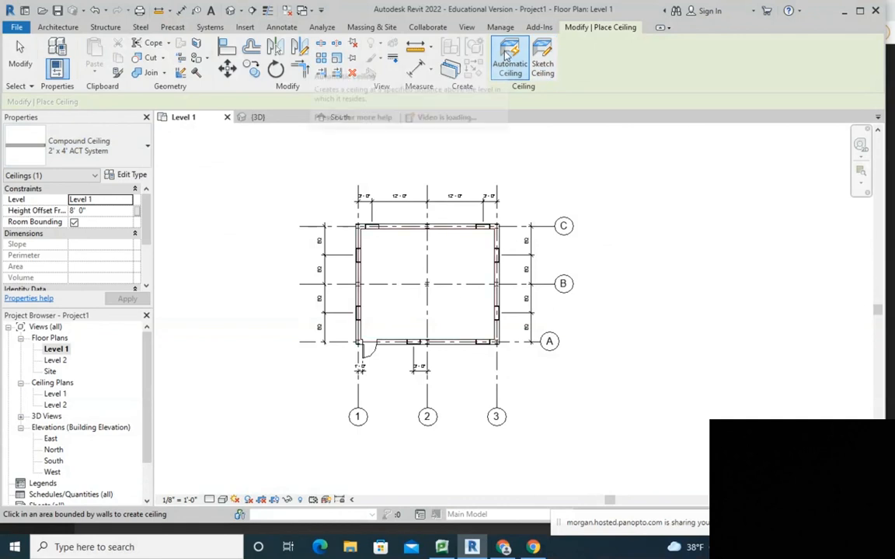
click(440, 286)
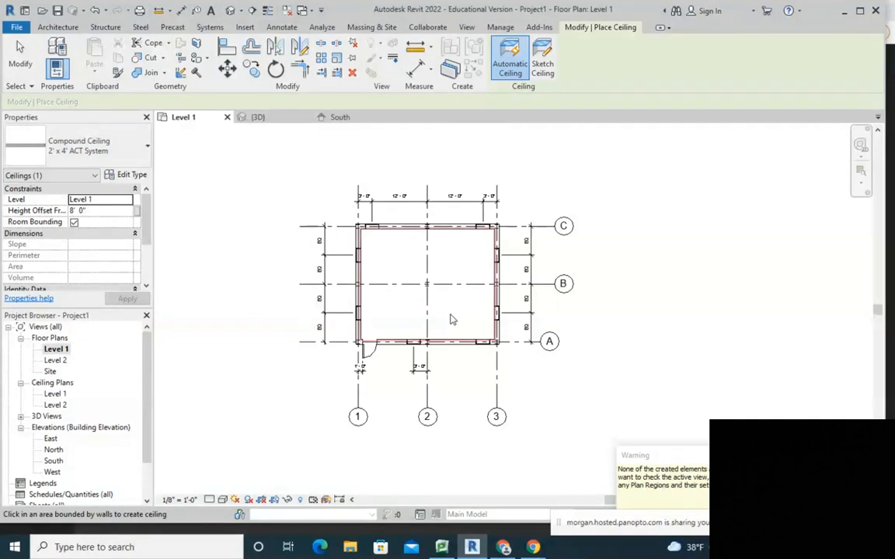
middle_drag(435, 300, 448, 349)
key(Escape)
key(Escape)
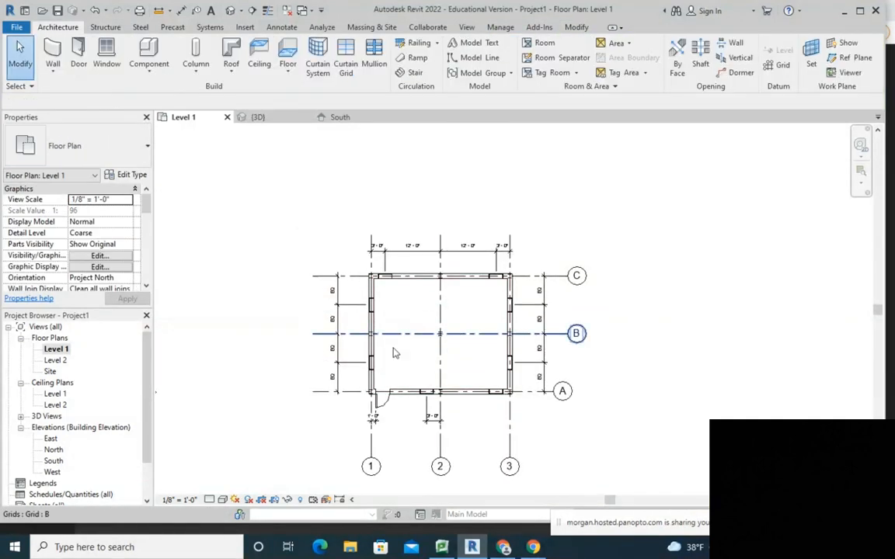
- Open the Level 1 ceiling plan and set the ceiling's height offset from the level to 10'-0"
double_click(55, 393)
scroll(450, 356, up, 3)
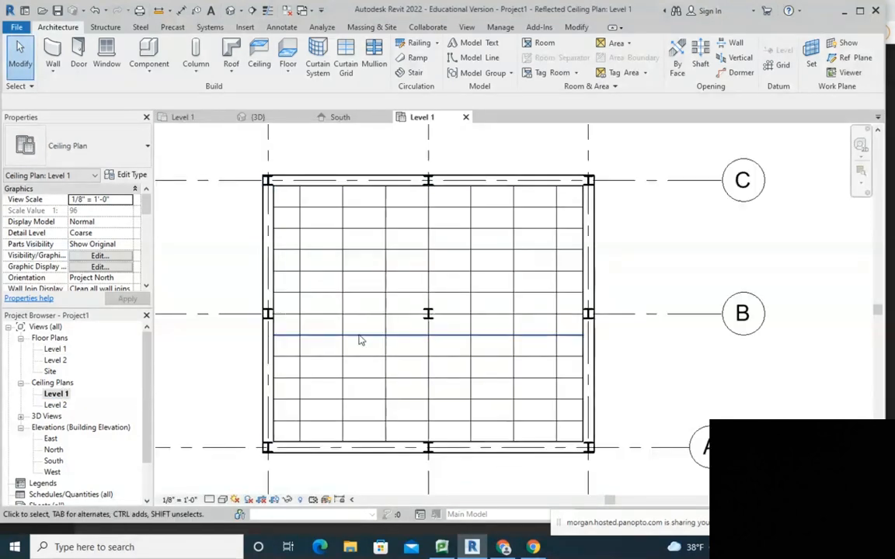
click(310, 212)
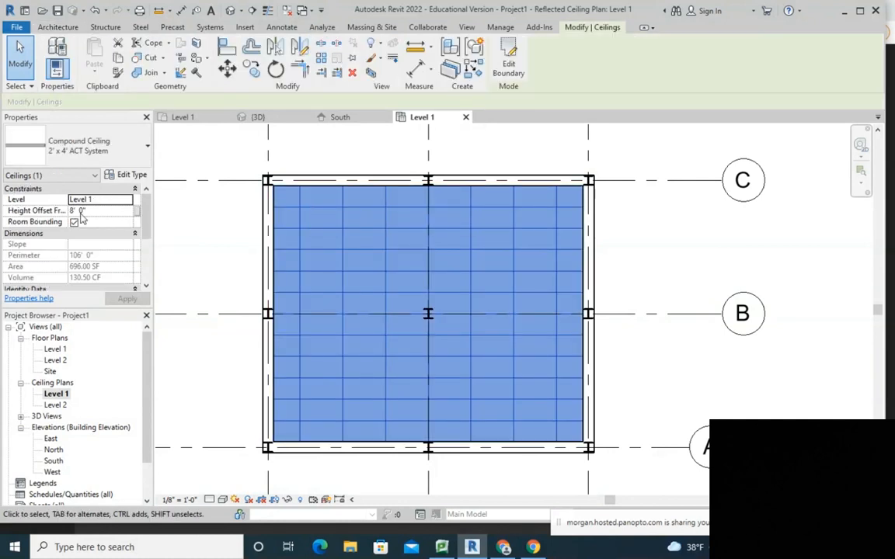
click(105, 210)
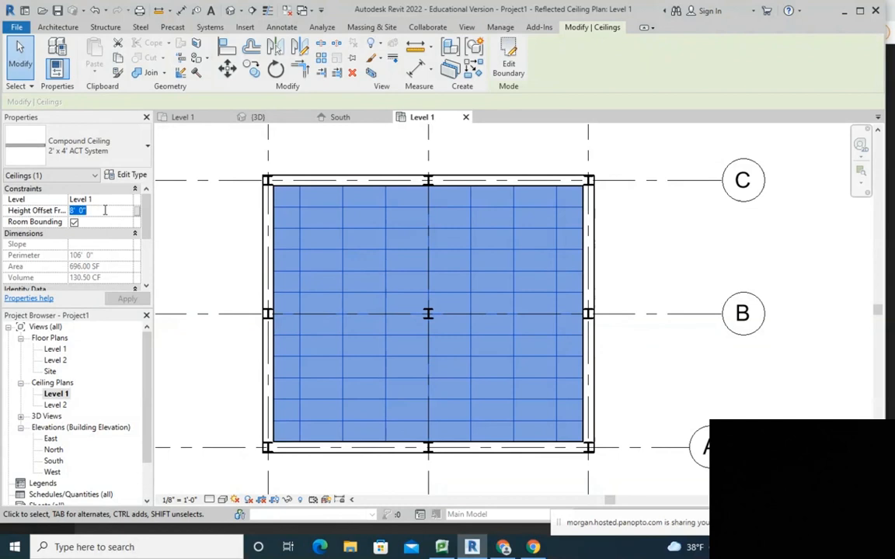
text(10)
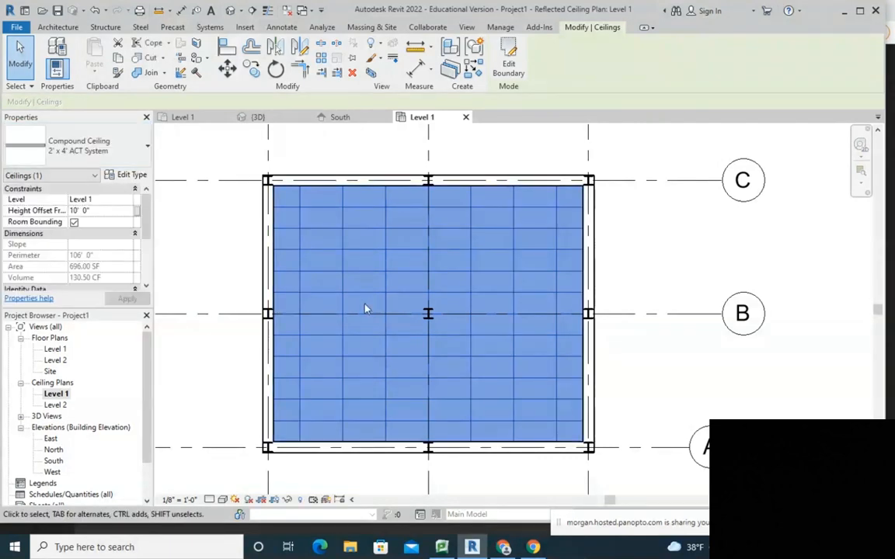
key(Escape)
scroll(365, 306, down, 3)
scroll(371, 296, up, 3)
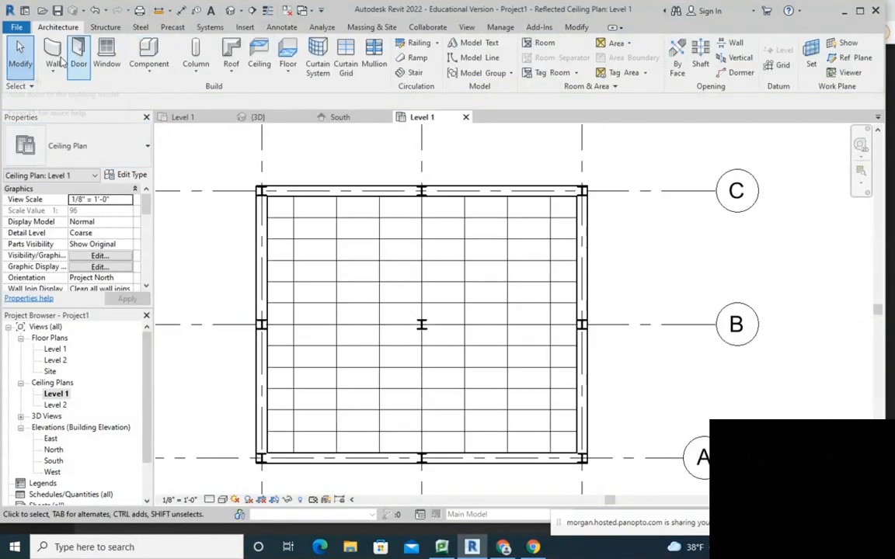
click(152, 71)
click(152, 53)
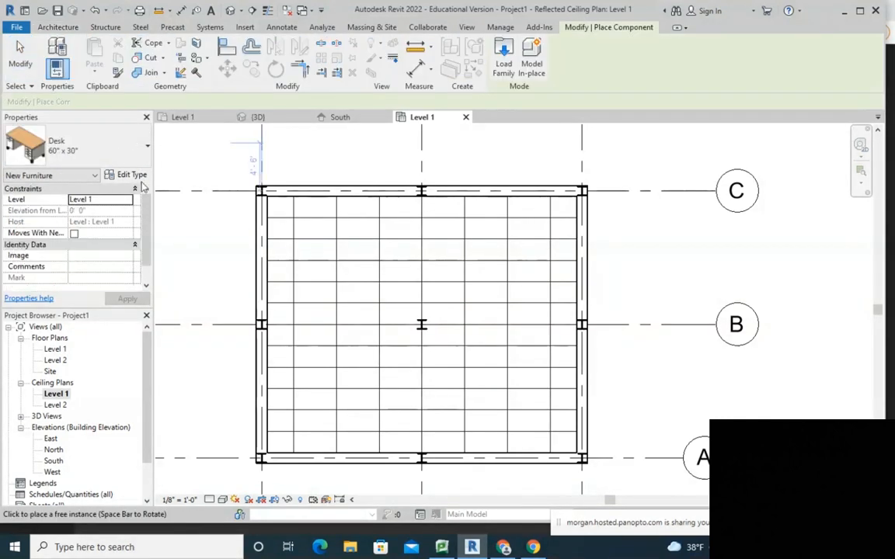
click(118, 150)
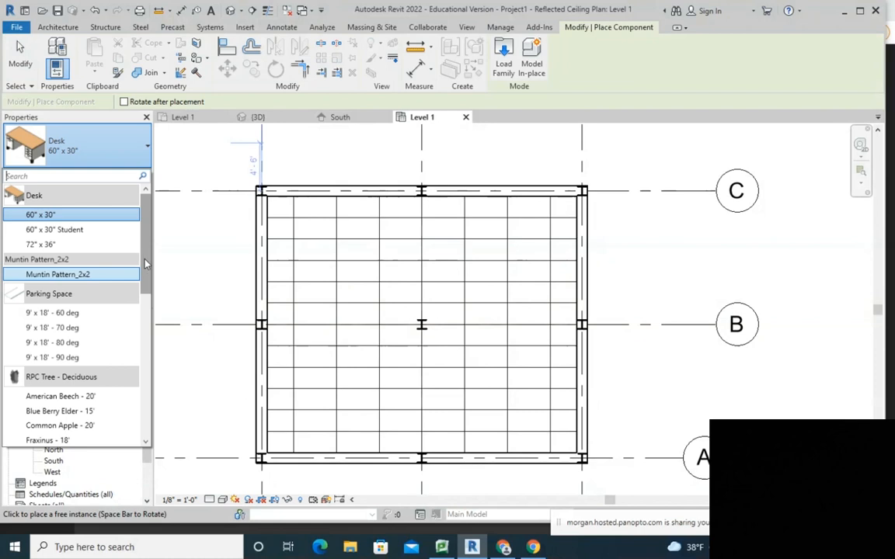
scroll(132, 241, down, 10)
scroll(135, 430, up, 10)
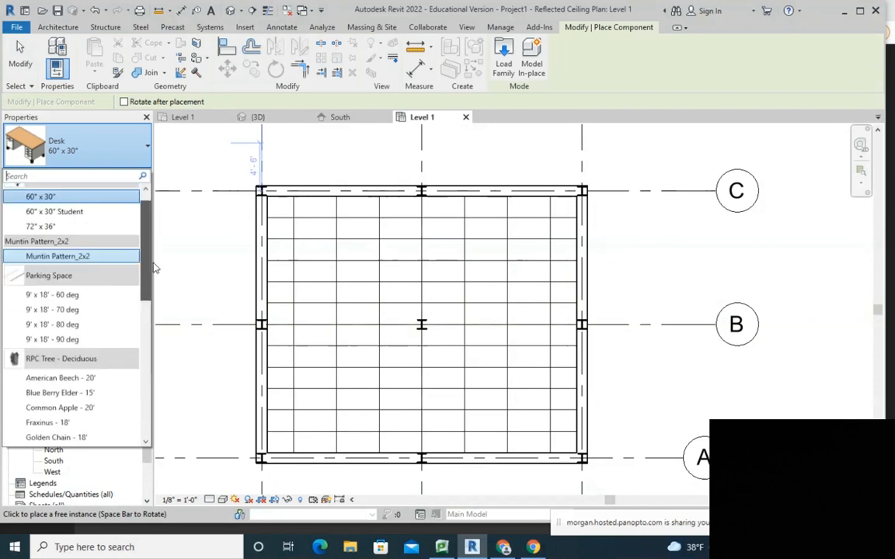
click(366, 291)
key(Escape)
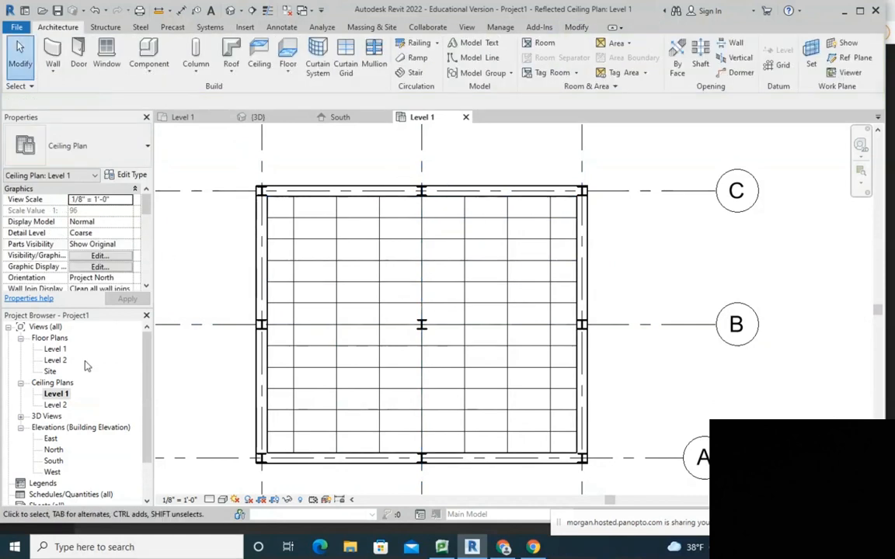
- On the Level 2 floor plan, start a footprint roof and sketch a rectangular boundary along the outer faces of the walls
double_click(56, 361)
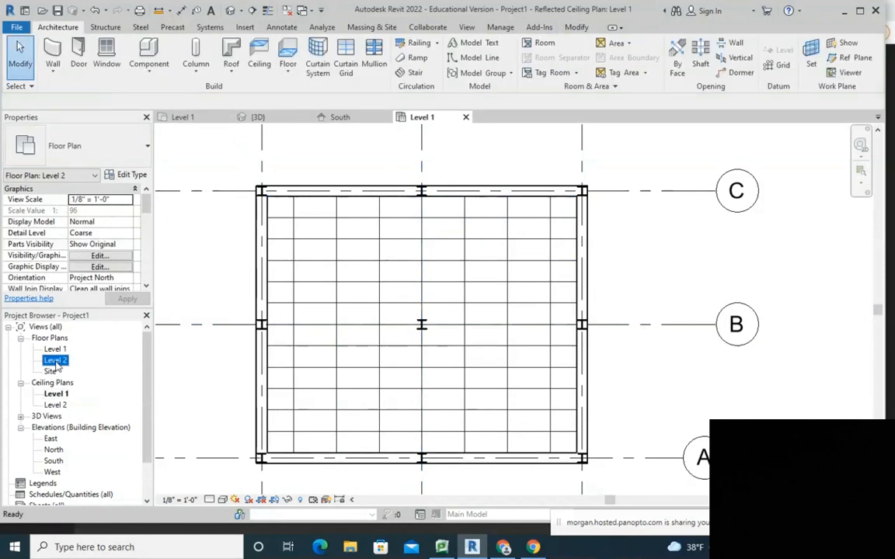
scroll(439, 295, down, 2)
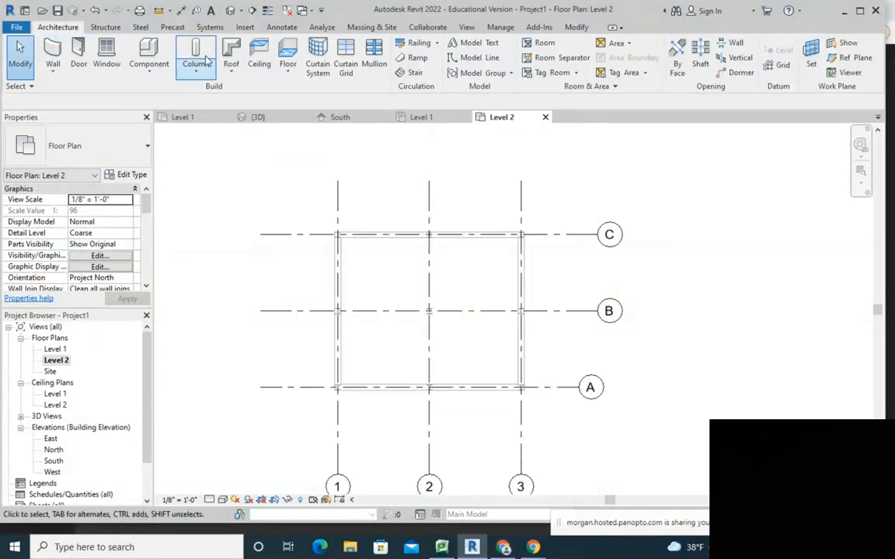
click(232, 52)
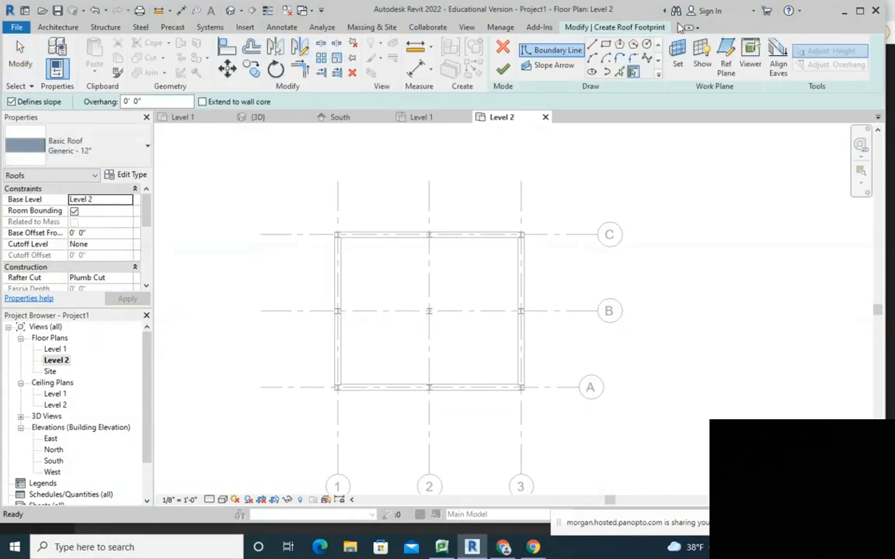
click(606, 44)
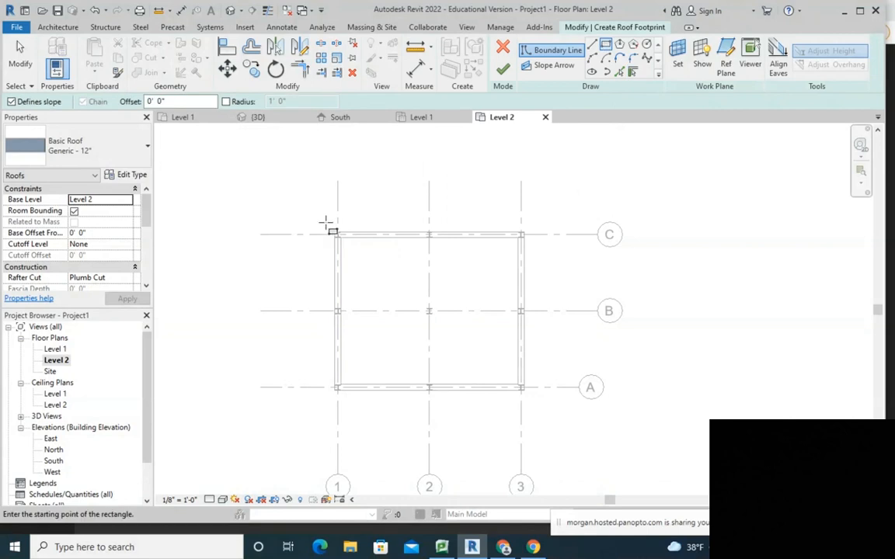
scroll(522, 382, up, 2)
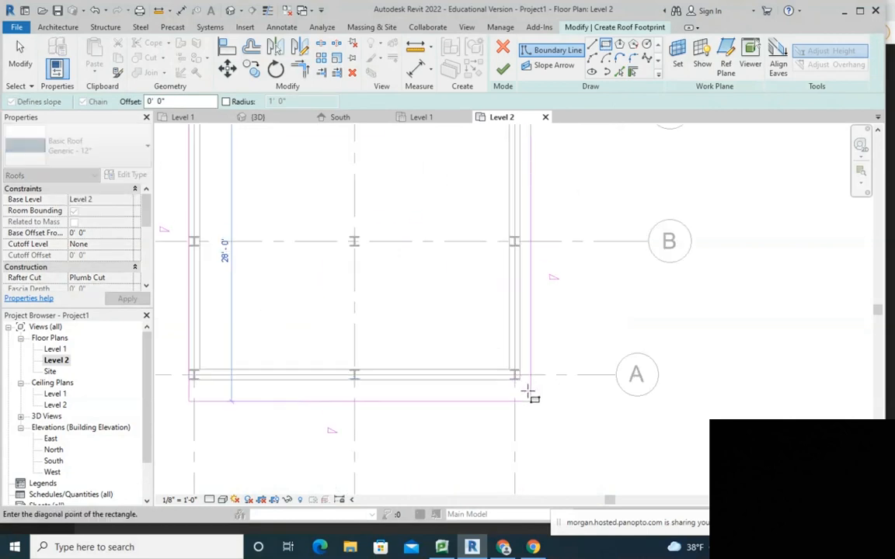
click(523, 385)
scroll(575, 373, down, 3)
middle_drag(579, 357, 583, 409)
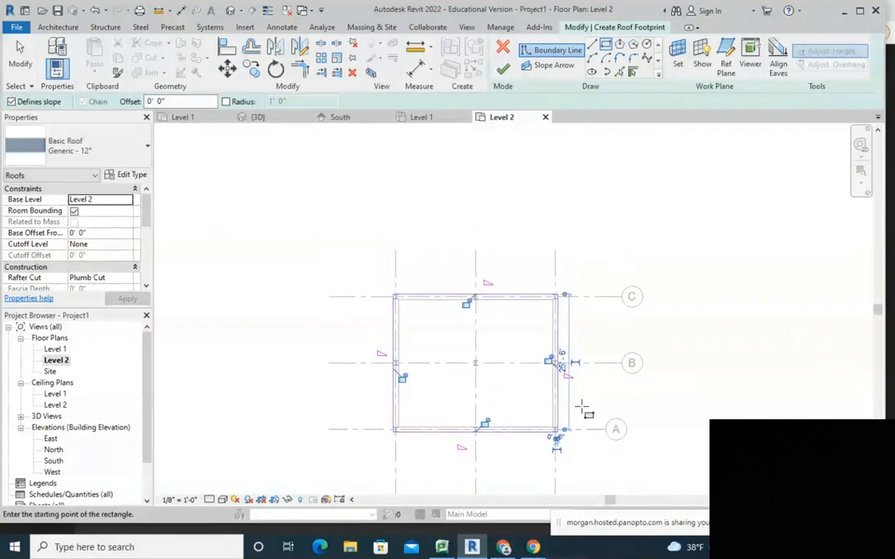
key(Escape)
key(Escape)
scroll(399, 270, up, 2)
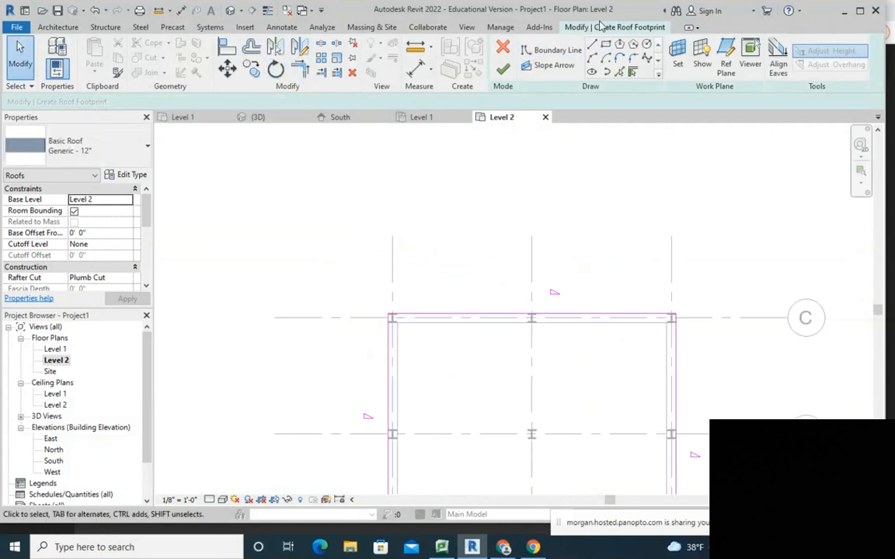
- Offset copies of all four roof boundary lines outward by 1'-0"
click(252, 58)
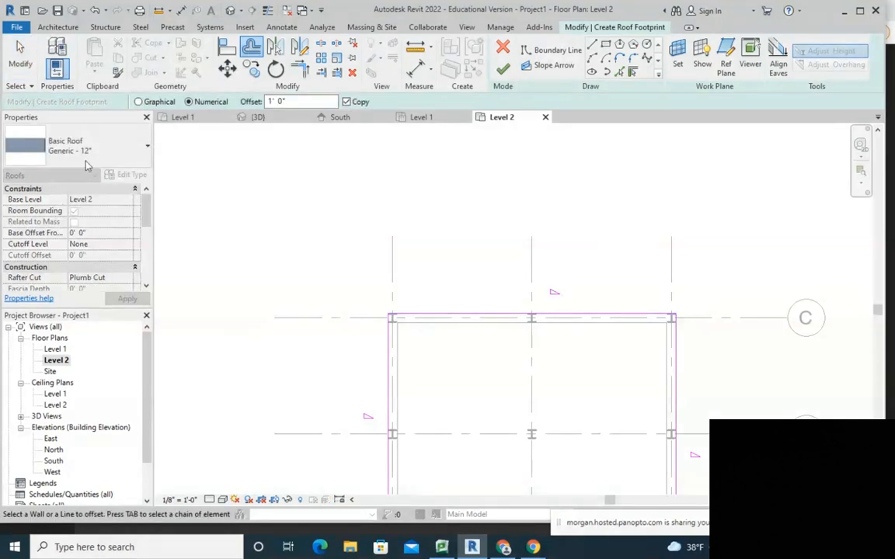
click(300, 101)
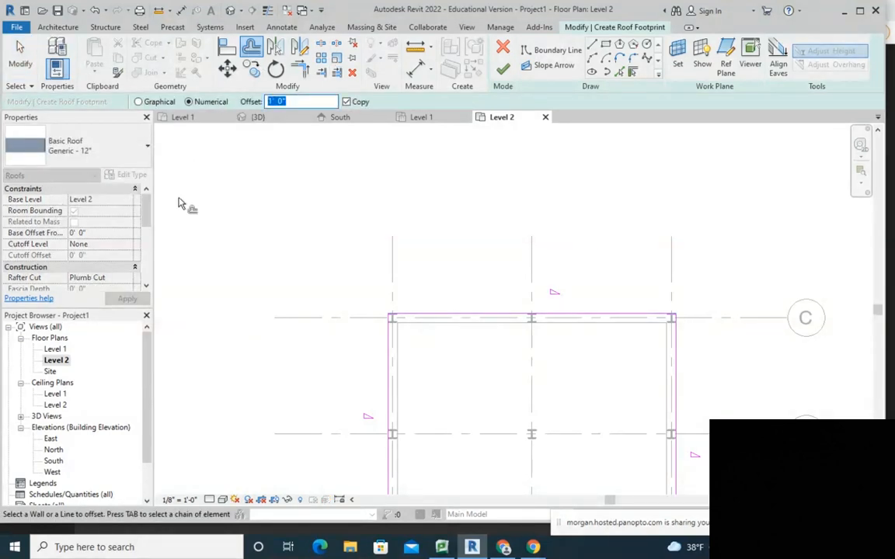
click(449, 315)
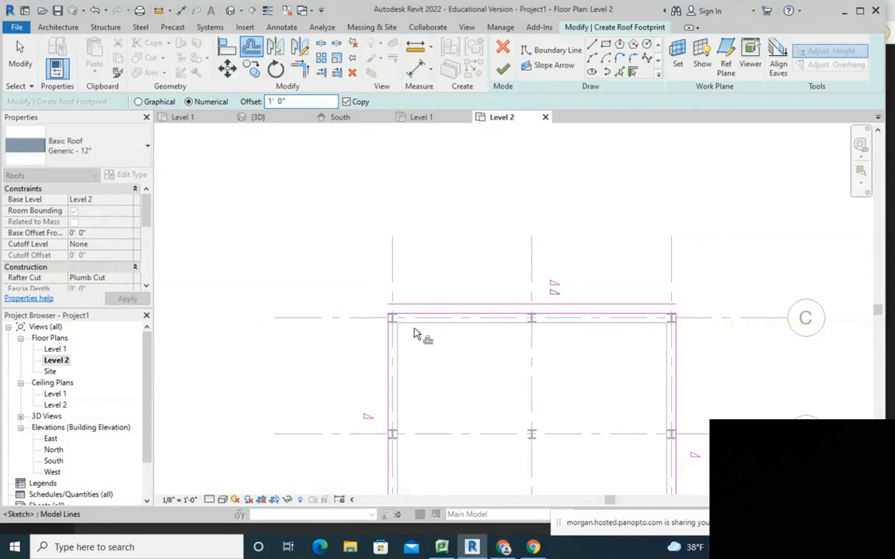
click(388, 350)
click(676, 360)
middle_drag(631, 399, 597, 198)
scroll(596, 197, down, 1)
click(534, 335)
middle_drag(535, 335, 550, 394)
key(Escape)
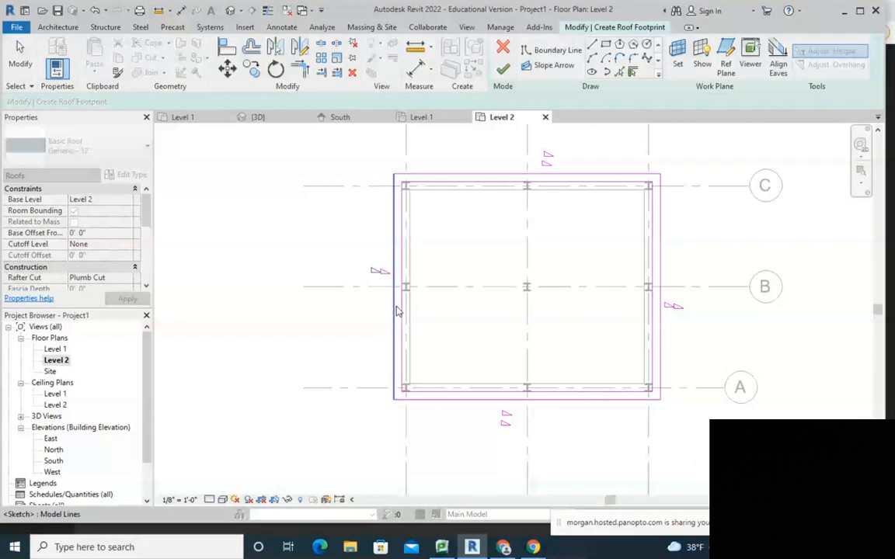
- Delete the four original inner roof boundary lines, keeping only the offset rectangle
click(401, 316)
key(Delete)
click(446, 183)
key(Delete)
click(651, 227)
key(Delete)
click(568, 391)
key(Delete)
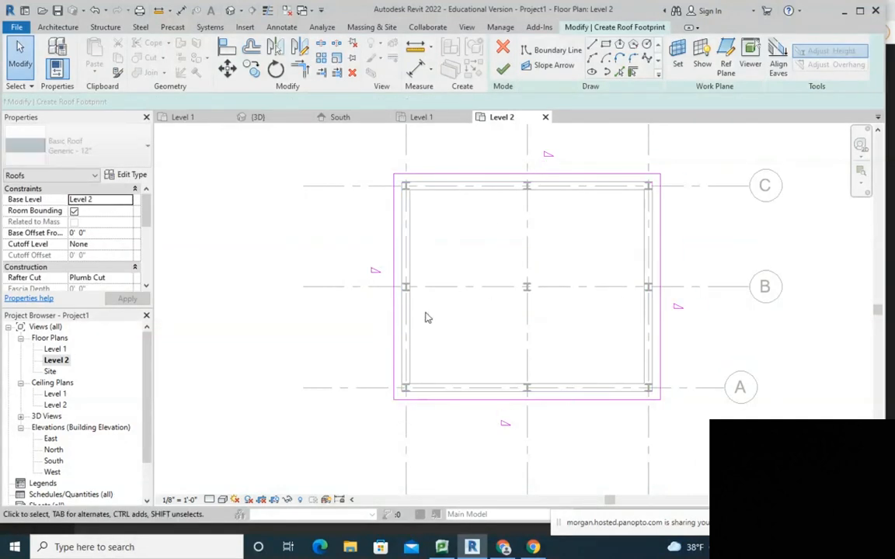
- Finish the roof footprint and open the default 3D view of the building
middle_drag(492, 266, 480, 326)
click(503, 69)
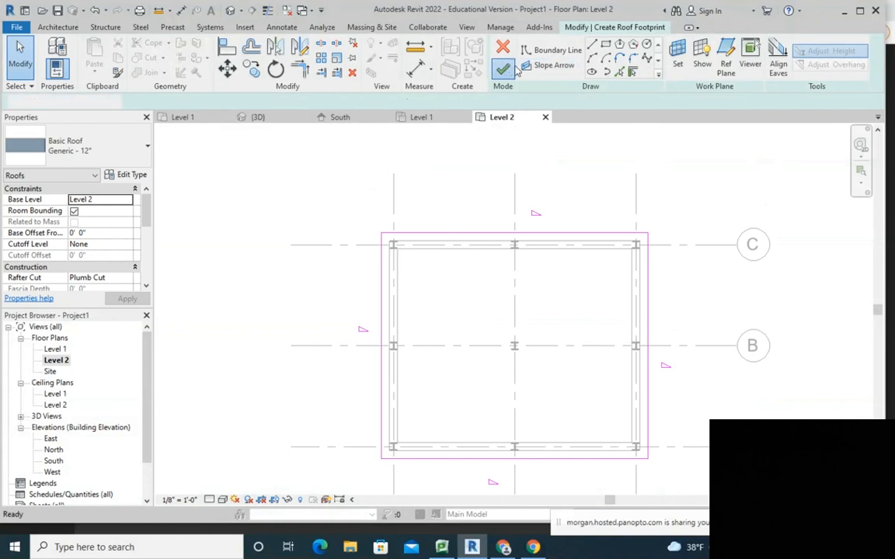
click(228, 11)
scroll(533, 311, up, 3)
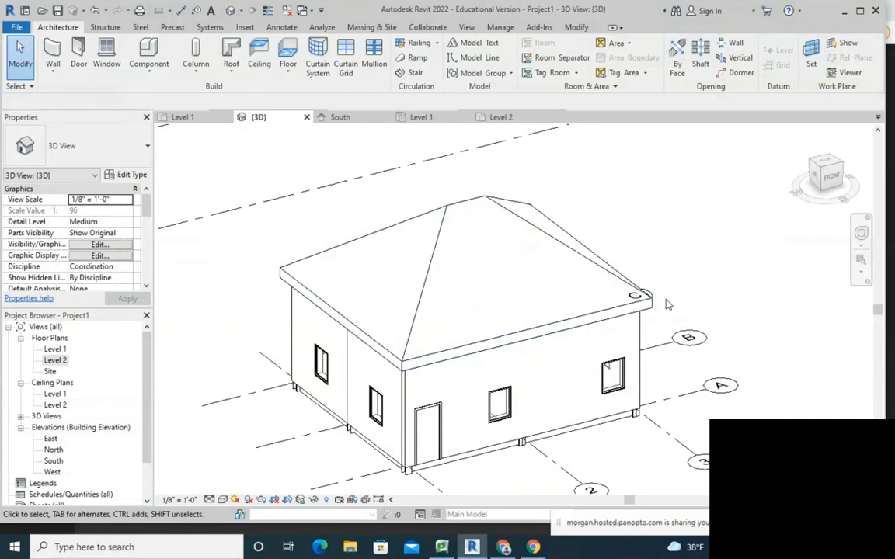
- Edit the roof footprint so the two edges along grids 1 and 3 no longer define slope, and finish the sketch
click(409, 337)
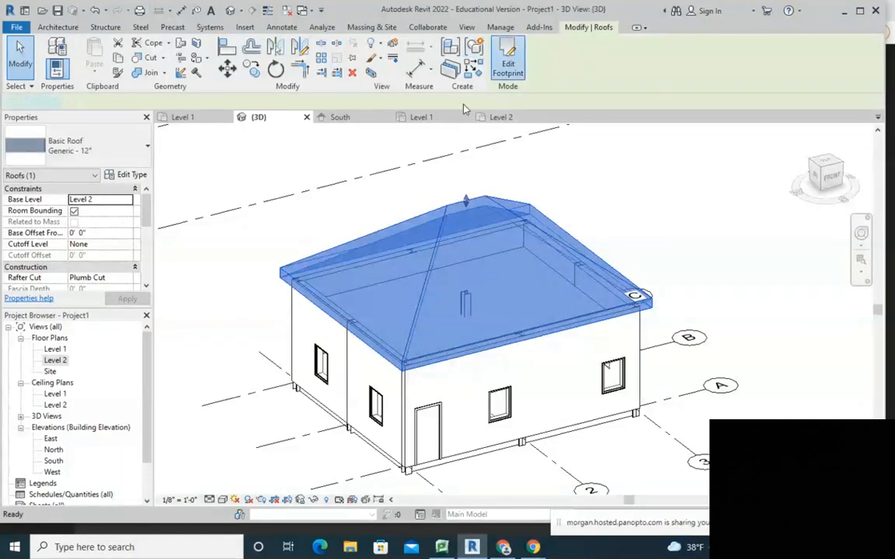
click(508, 58)
click(312, 300)
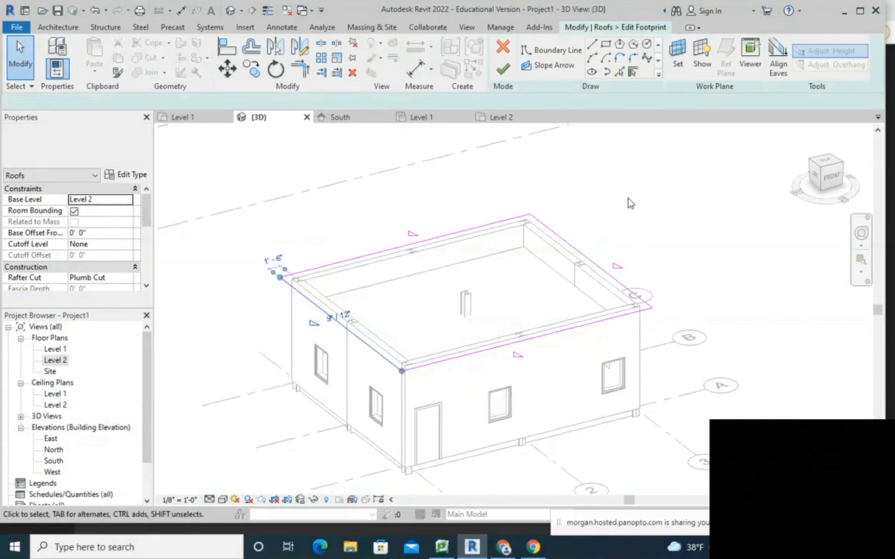
click(311, 325)
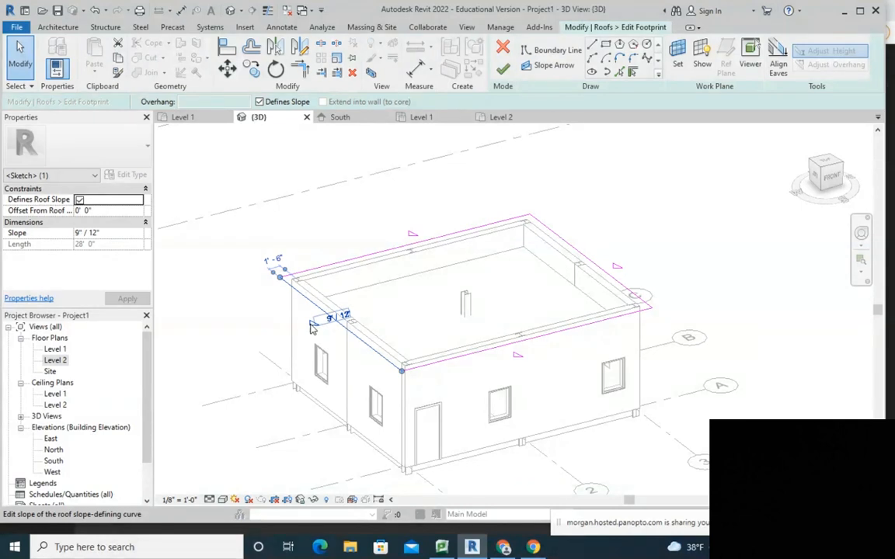
click(259, 102)
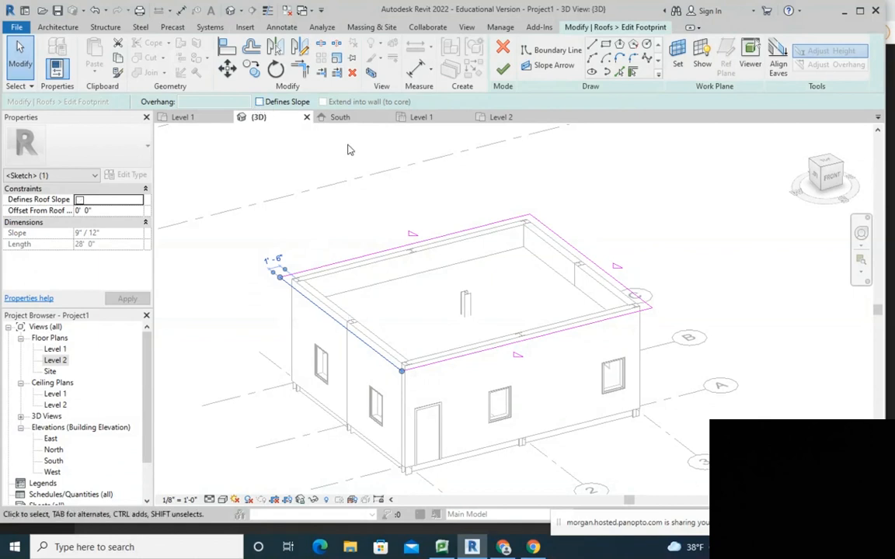
click(584, 254)
click(261, 102)
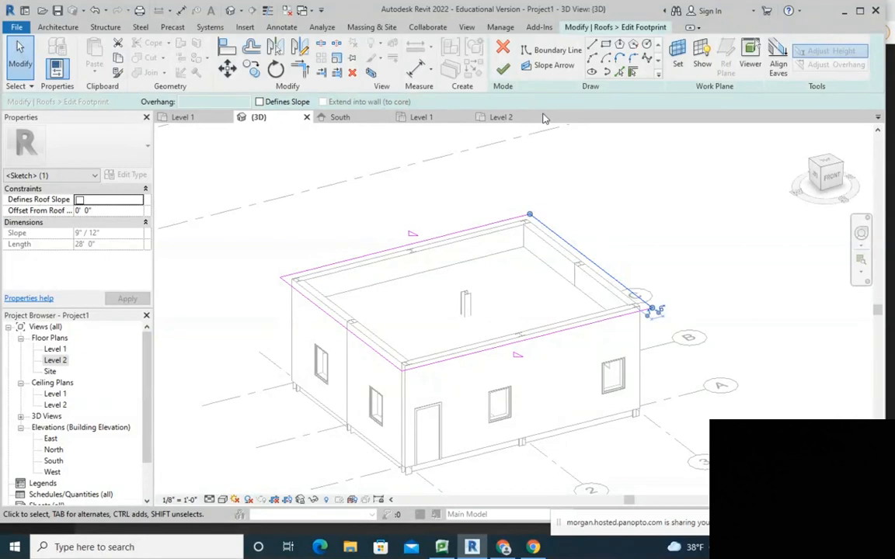
click(502, 68)
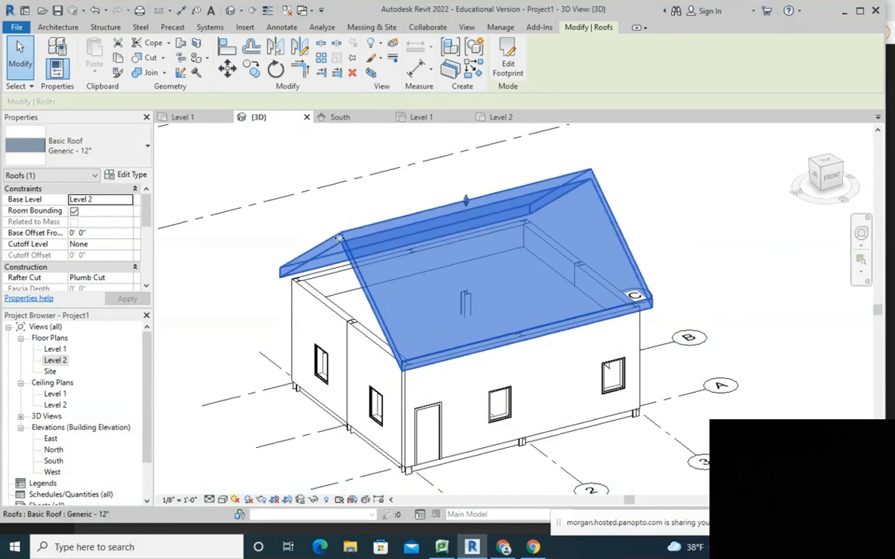
- Reopen the roof footprint and remove the slope definition from the front edge above the door wall
click(509, 61)
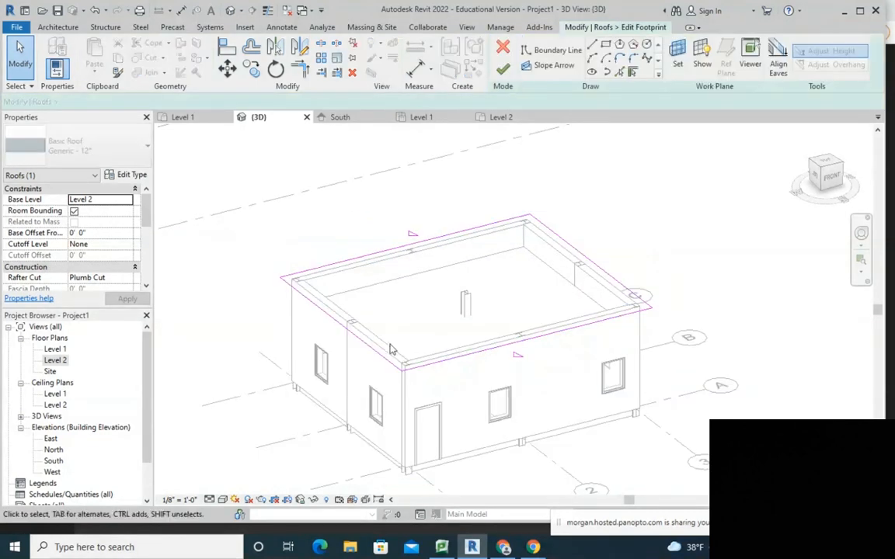
click(440, 368)
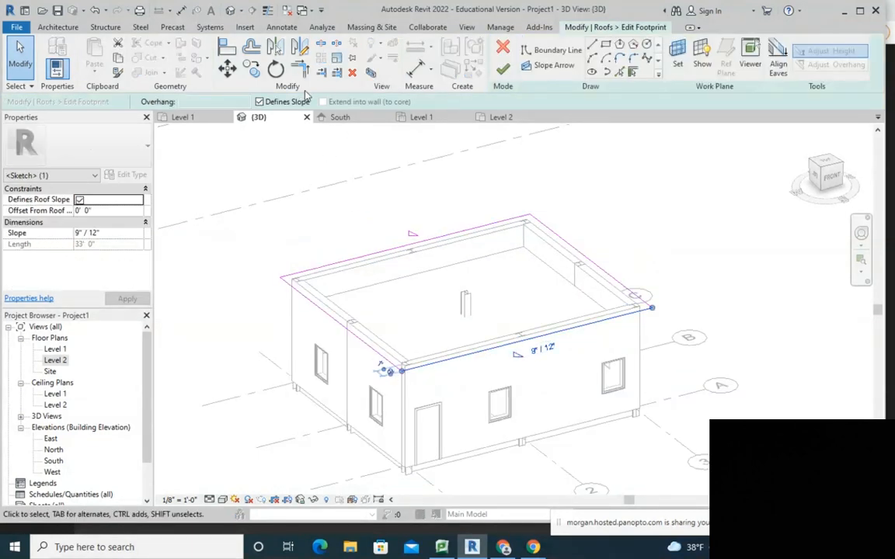
click(346, 200)
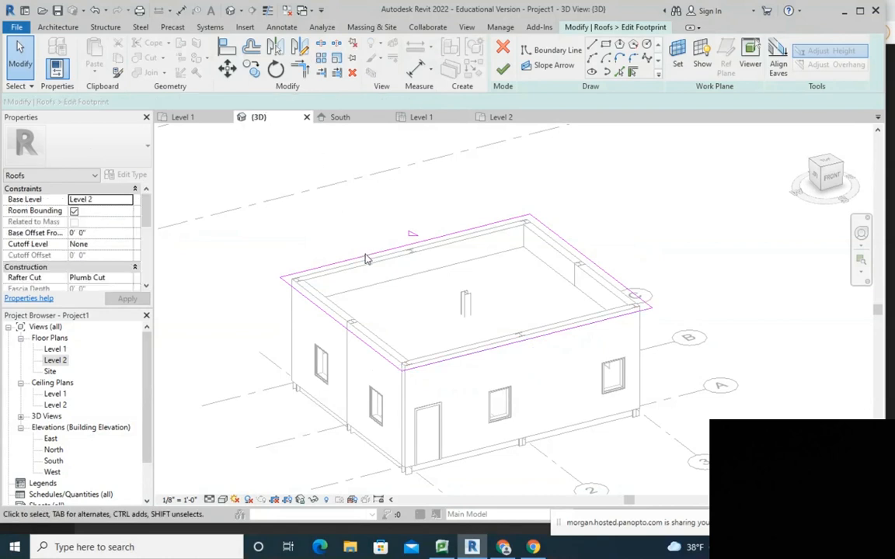
- Try to set the slope of the rear roof edge along grid C to 2" / 12" and finish the footprint
click(366, 256)
click(432, 235)
drag(421, 234, 415, 234)
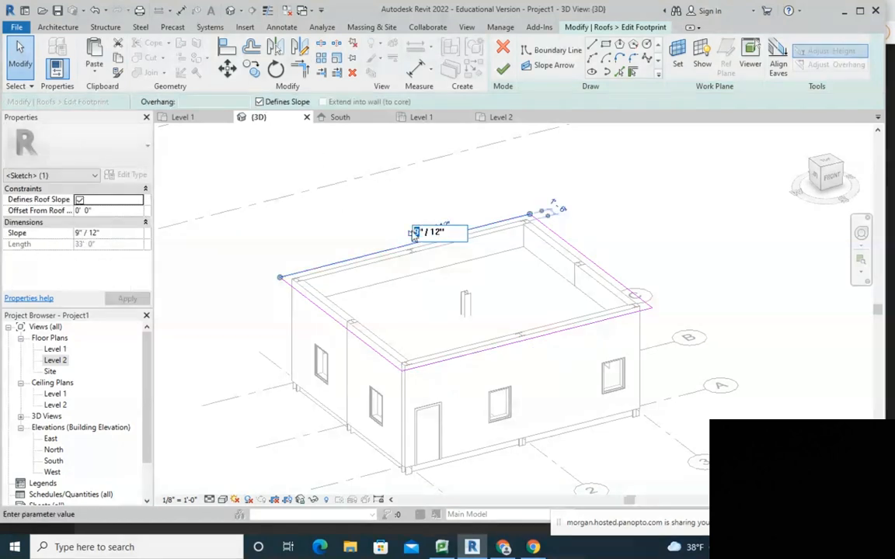
text(2)
click(502, 68)
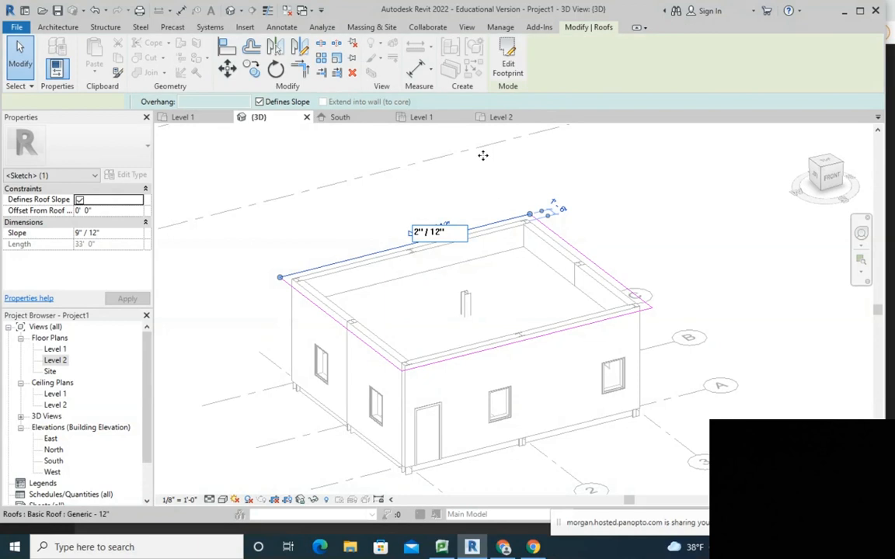
click(508, 66)
click(406, 241)
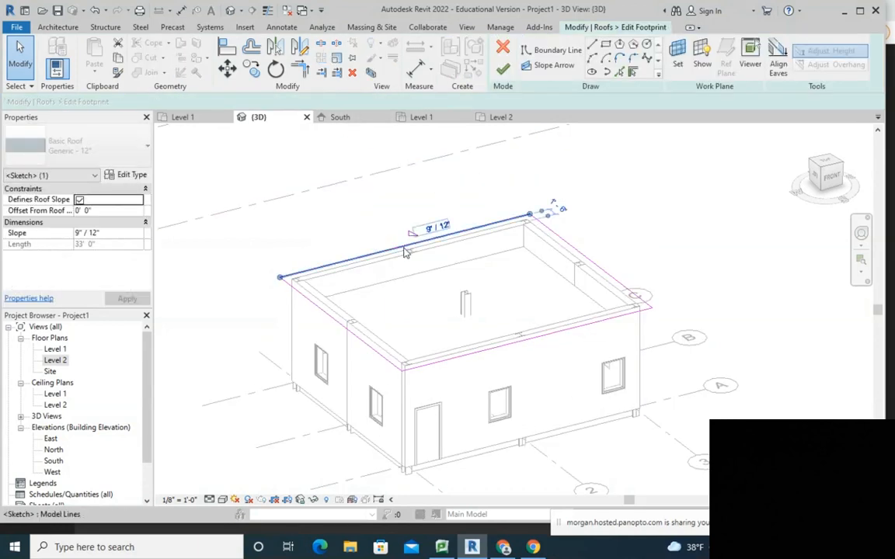
click(428, 231)
text(2" / 12)
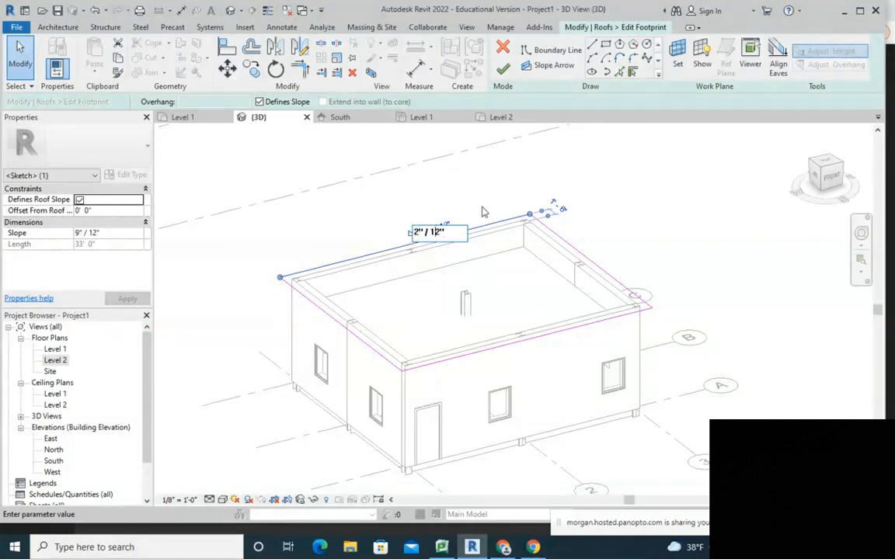
click(503, 68)
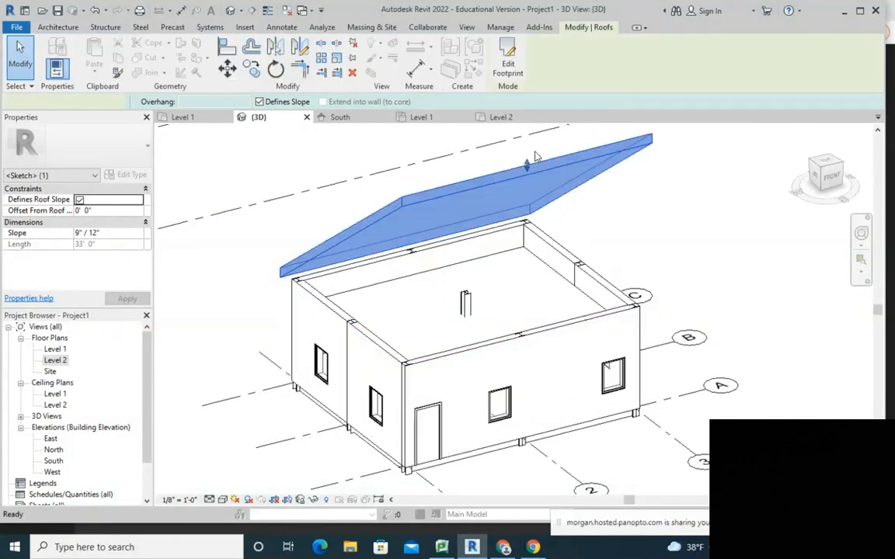
- Edit the roof footprint, set the rear edge's slope along grid C to 2" / 12", and finish the sketch
shift+middle_drag(367, 326, 498, 297)
click(519, 58)
click(325, 295)
text(2" / 12)
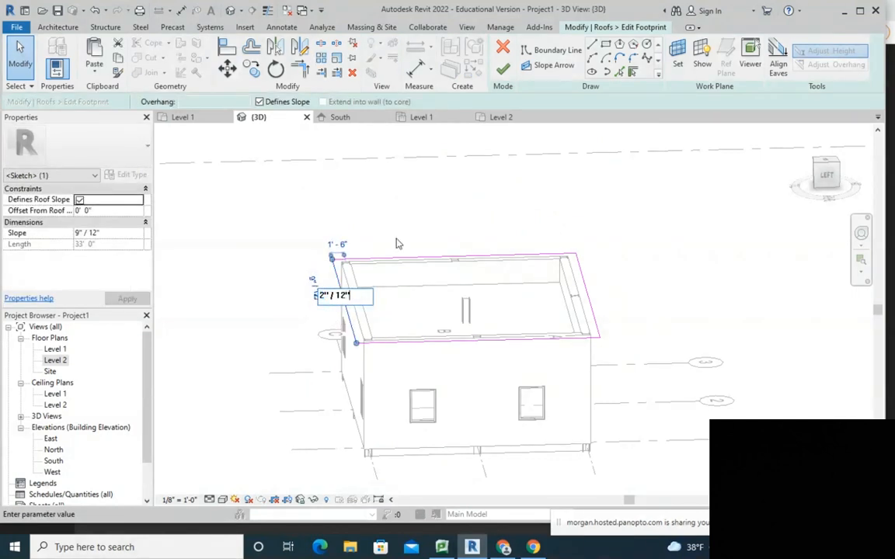
key(Return)
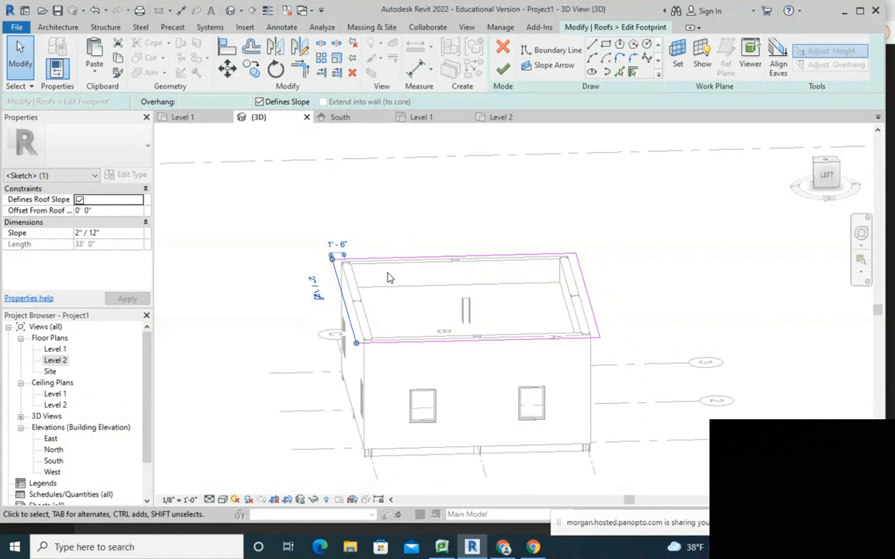
click(503, 69)
- Select the chain of four exterior walls and attach their tops to the roof
shift+middle_drag(524, 345, 547, 366)
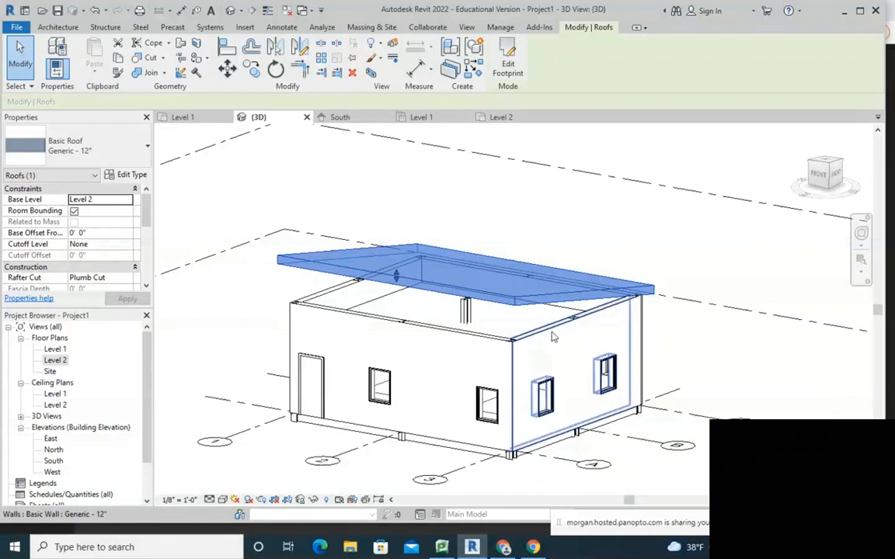
key(Tab)
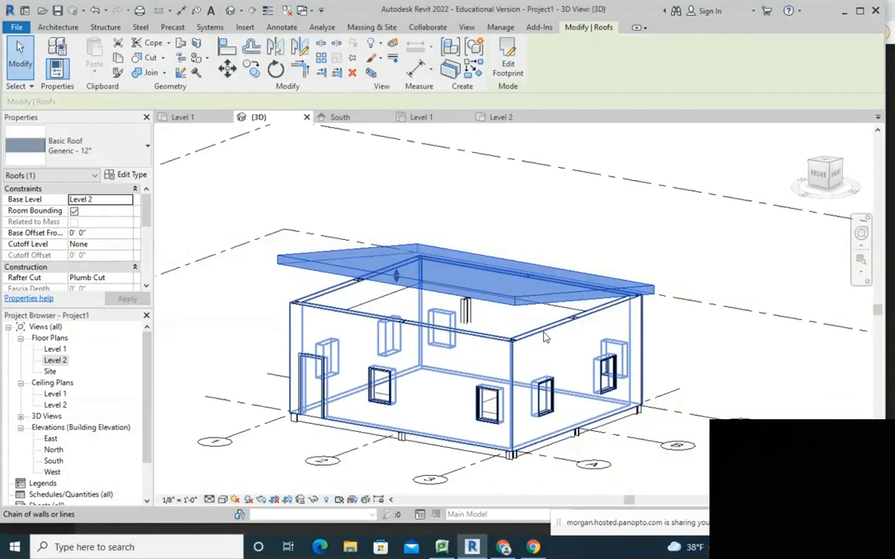
click(709, 343)
key(Tab)
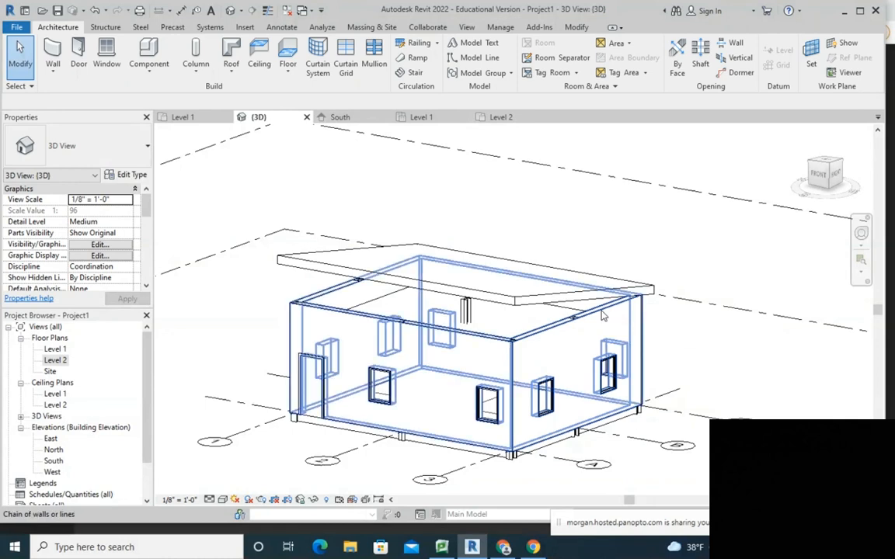
click(603, 315)
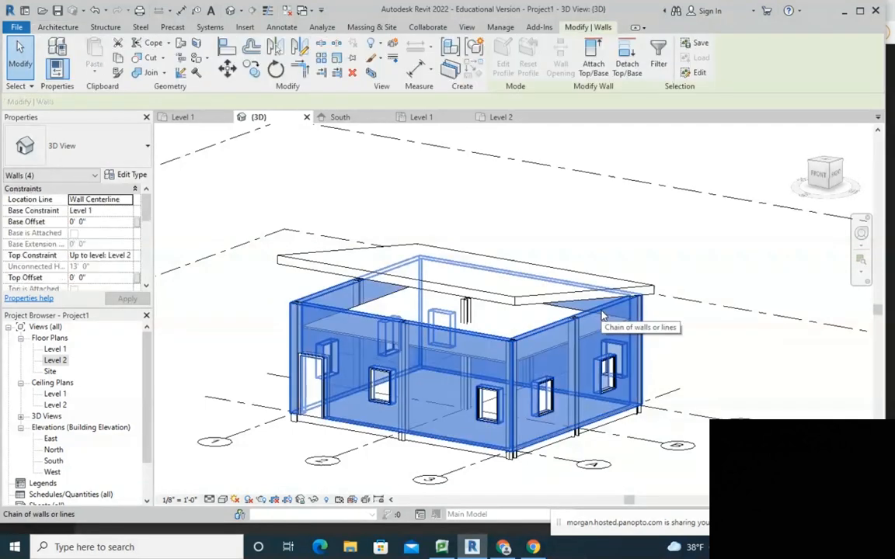
click(595, 51)
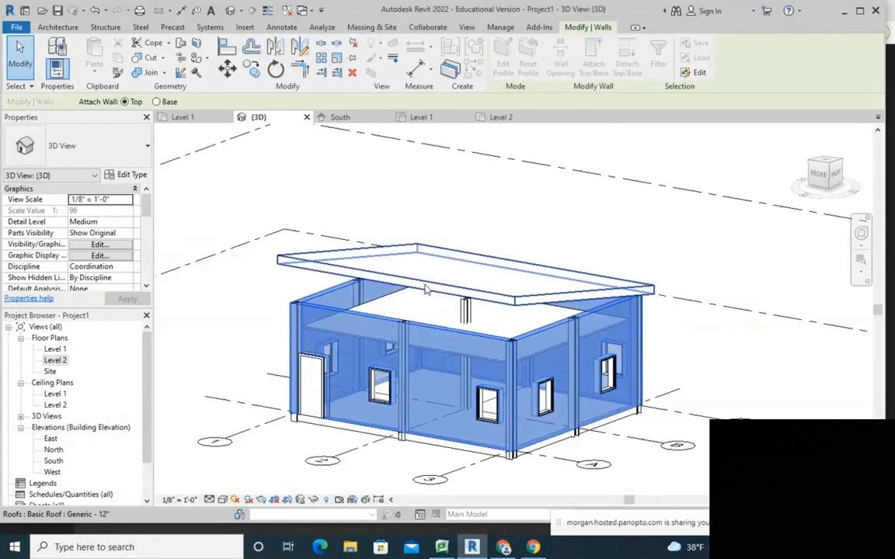
click(466, 268)
key(Escape)
scroll(579, 360, down, 4)
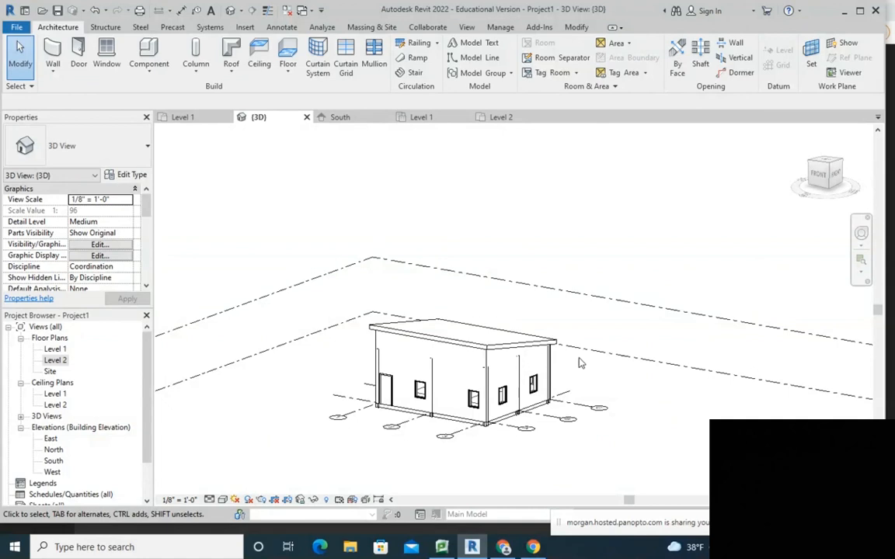
- Save the project in the Documents folder under the name "rhino1 tutorial"
click(58, 11)
click(373, 360)
drag(373, 359, 72, 379)
text(rhino1 tutor)
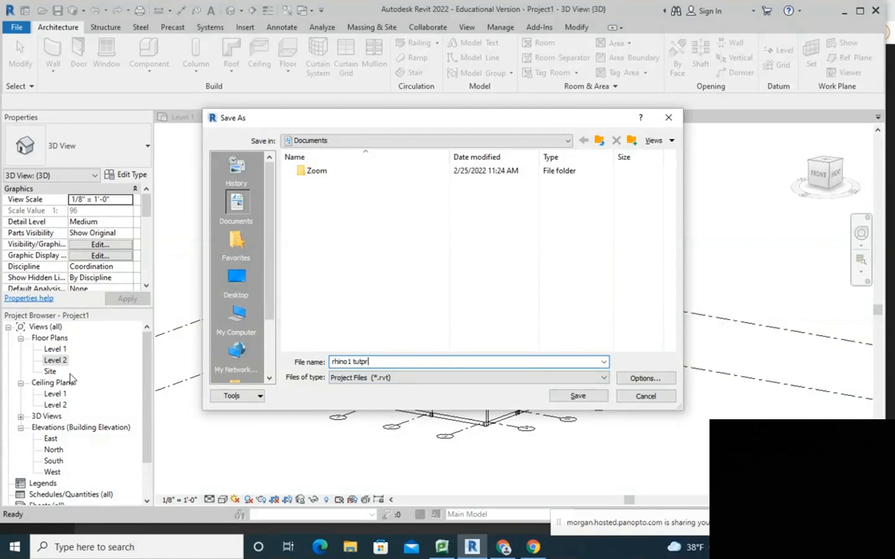
text(ial)
click(578, 396)
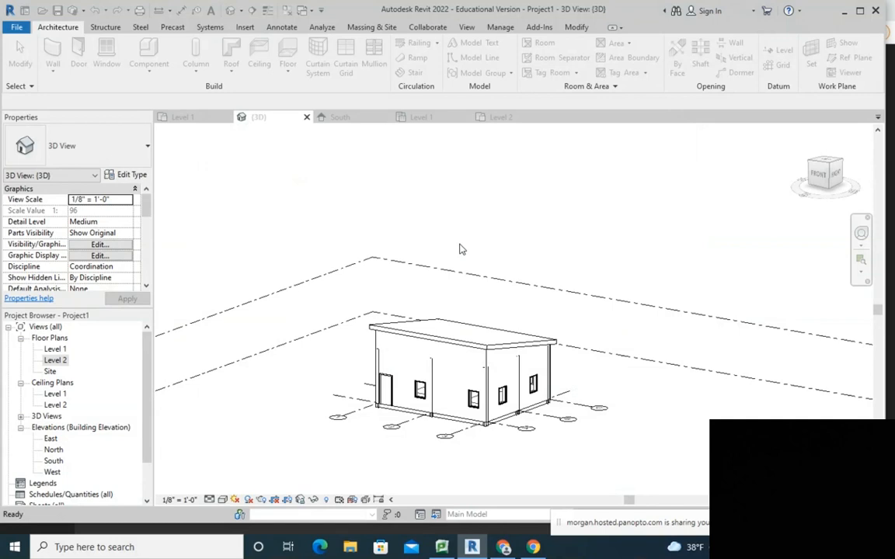